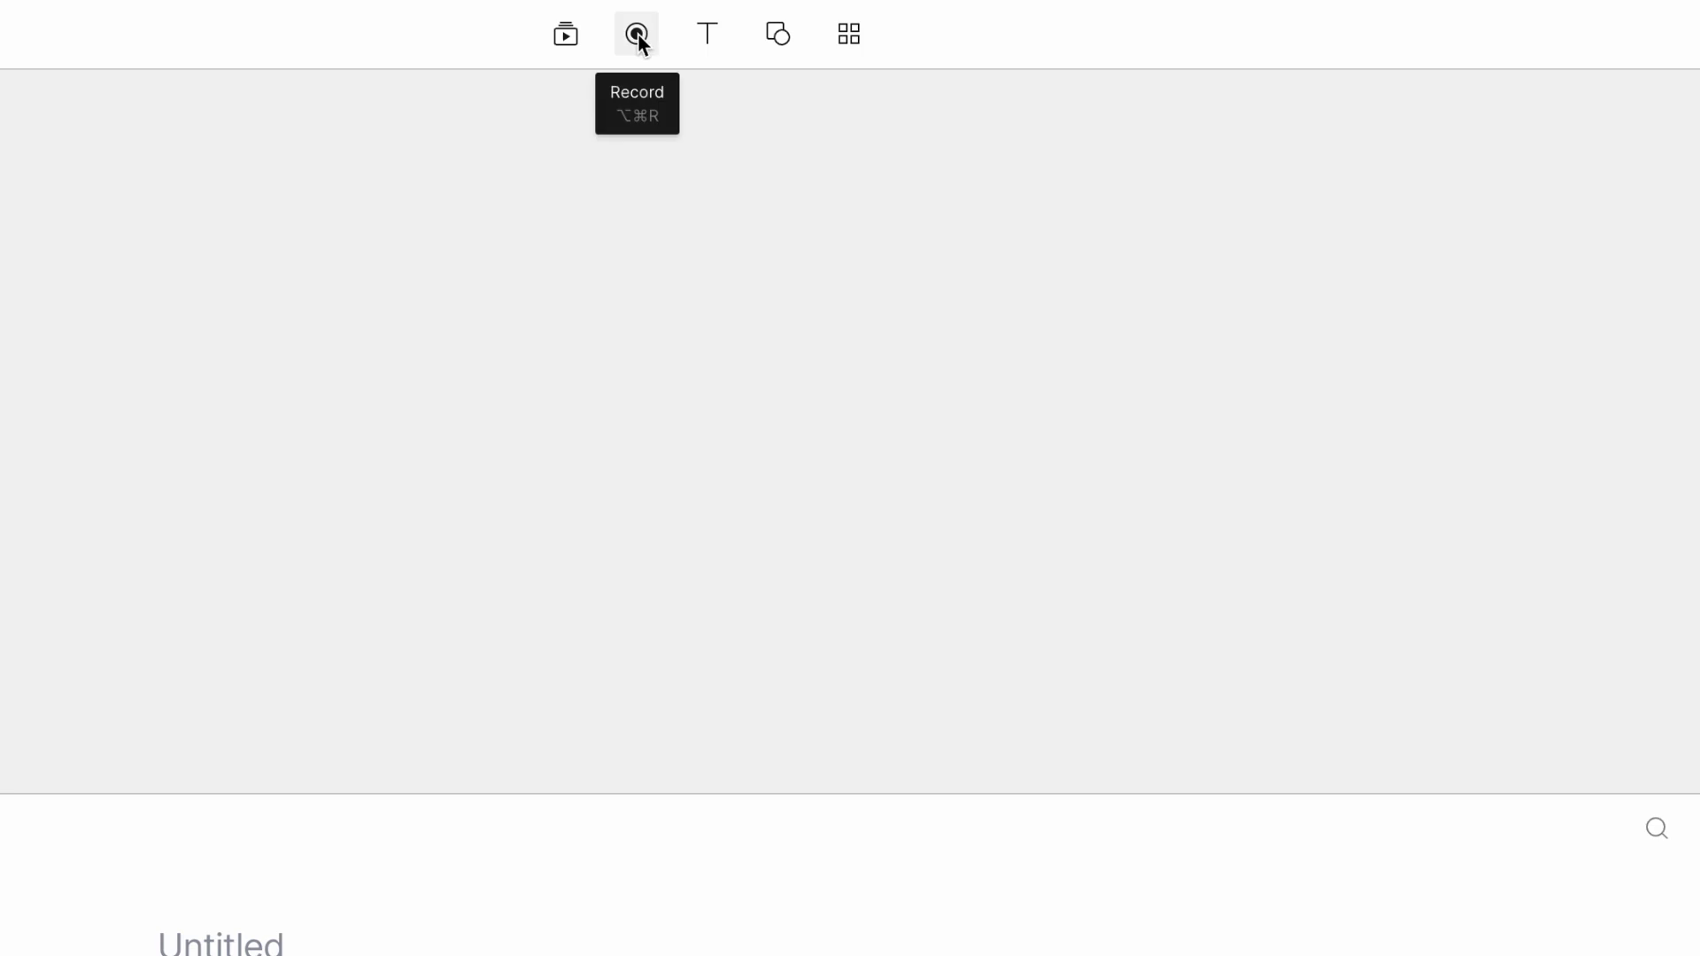
Open Descript's recording options, then switch to Safari showing the New Territory Media homepage.
{"action": "left_click", "coordinate": [638, 36]}
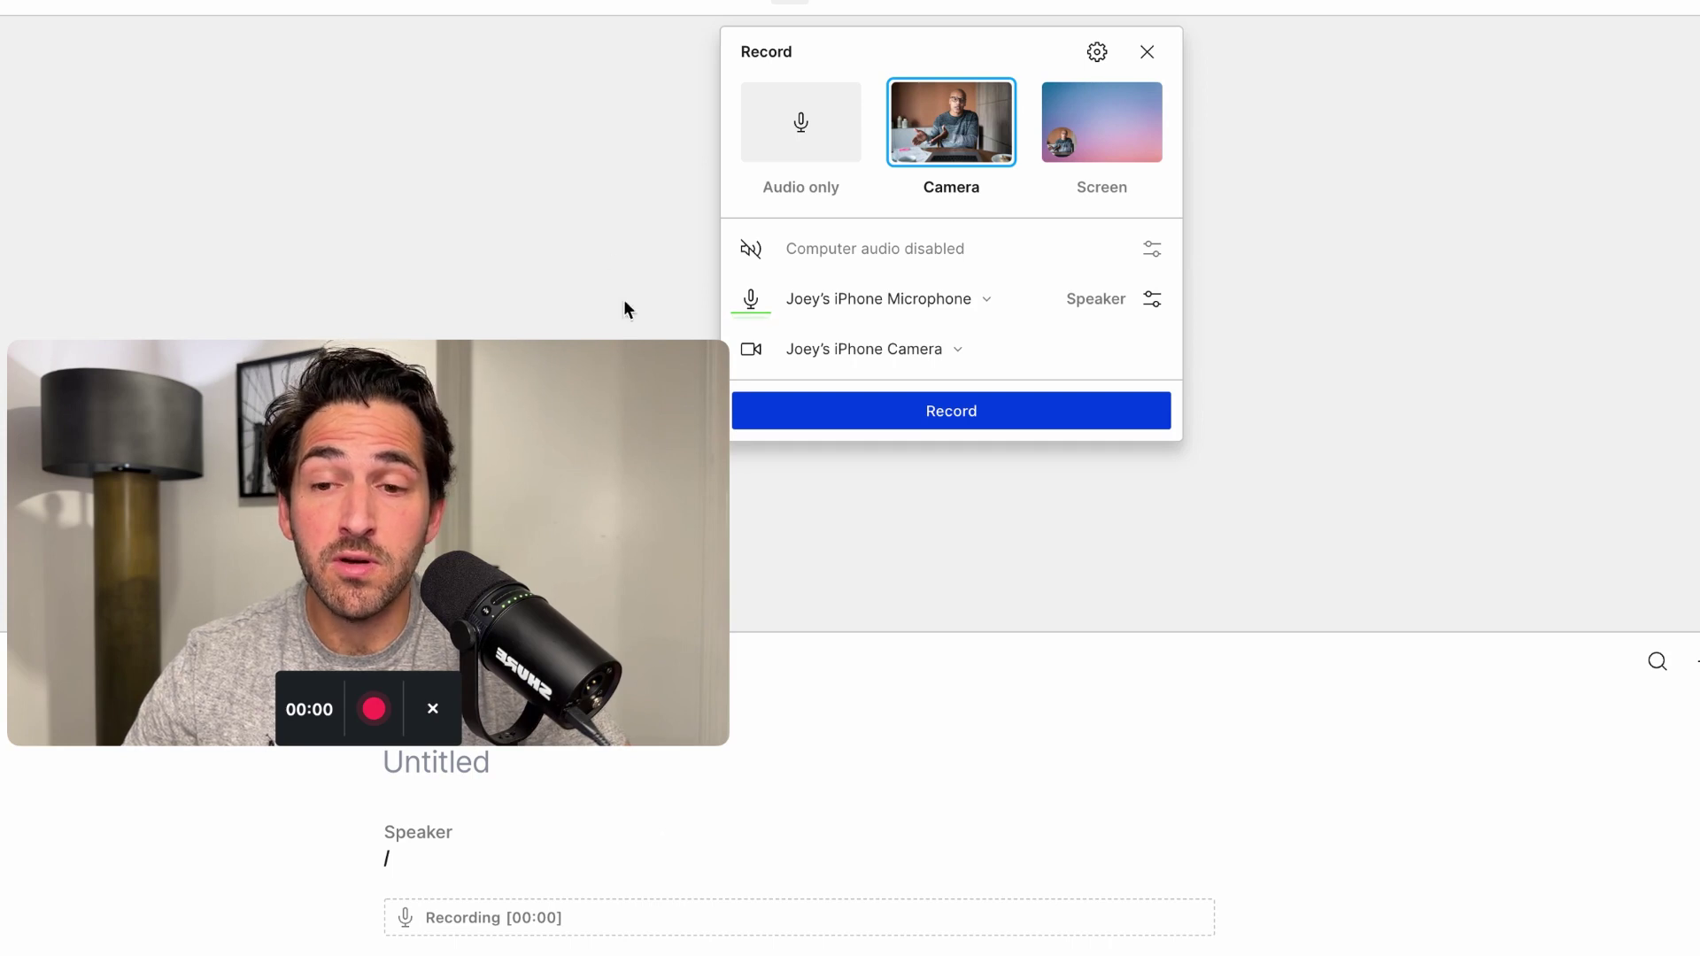
{"action": "key", "text": "super+Tab"}
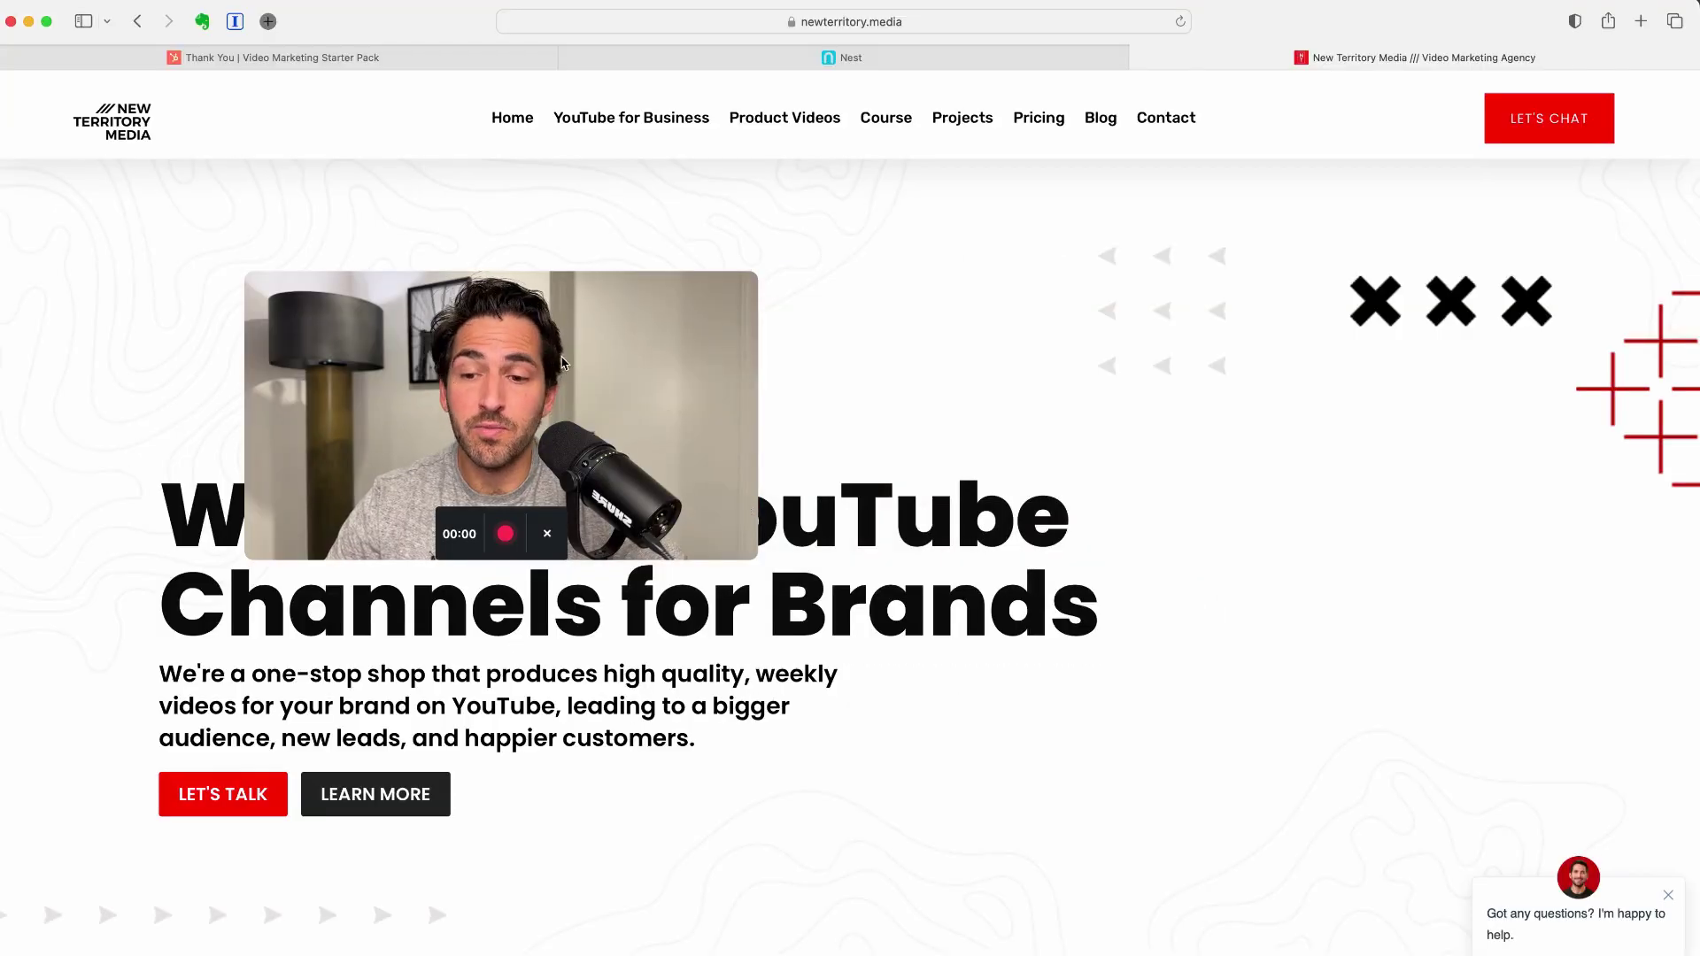
{"action": "left_click_drag", "start_coordinate": [564, 363], "coordinate": [781, 255]}
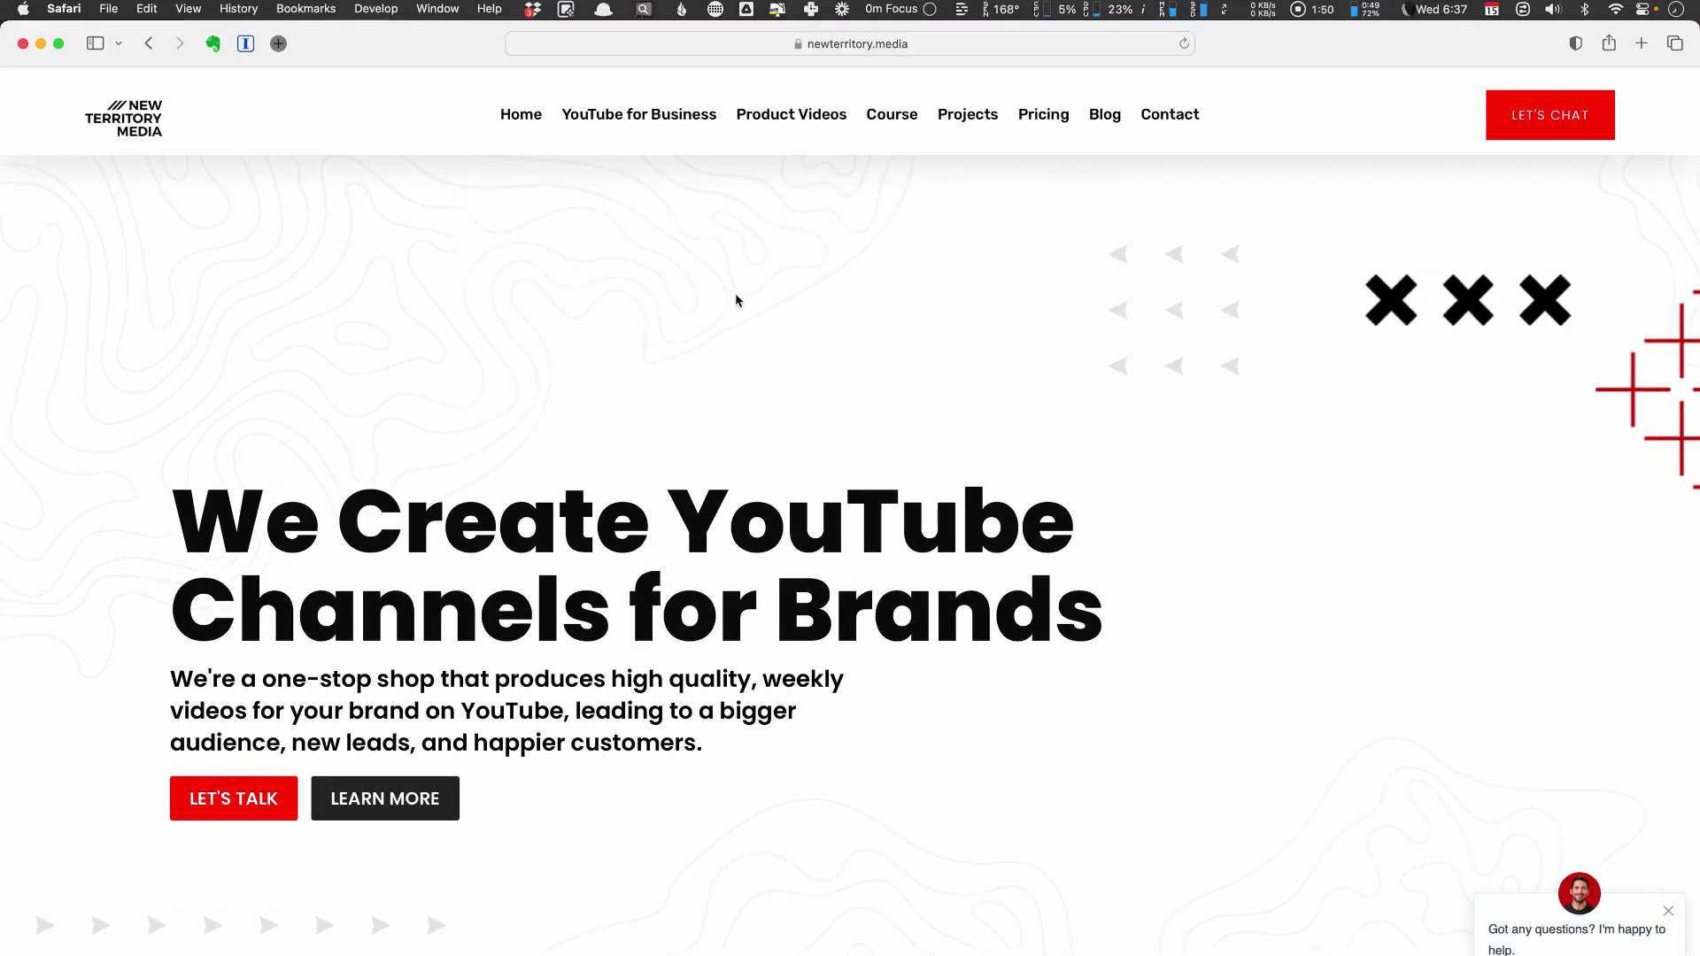
In Quick Recorder, choose camera mode and set the iPhone camera as the video source.
{"action": "left_click", "coordinate": [962, 12]}
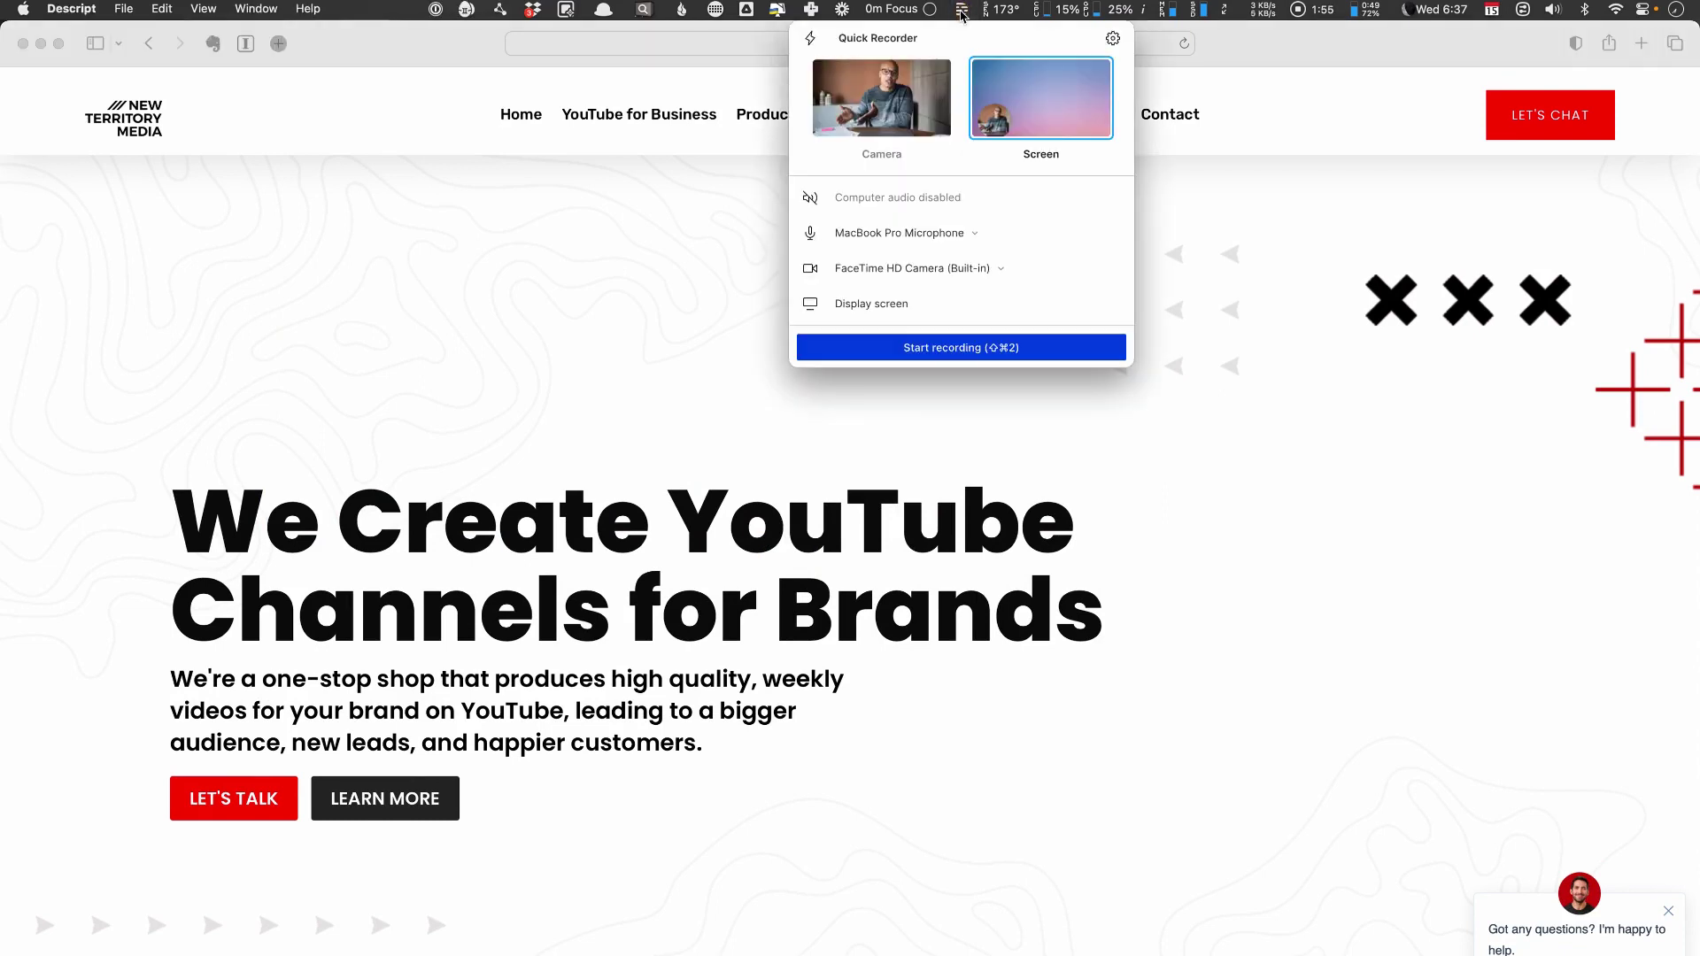
{"action": "left_click", "coordinate": [916, 106]}
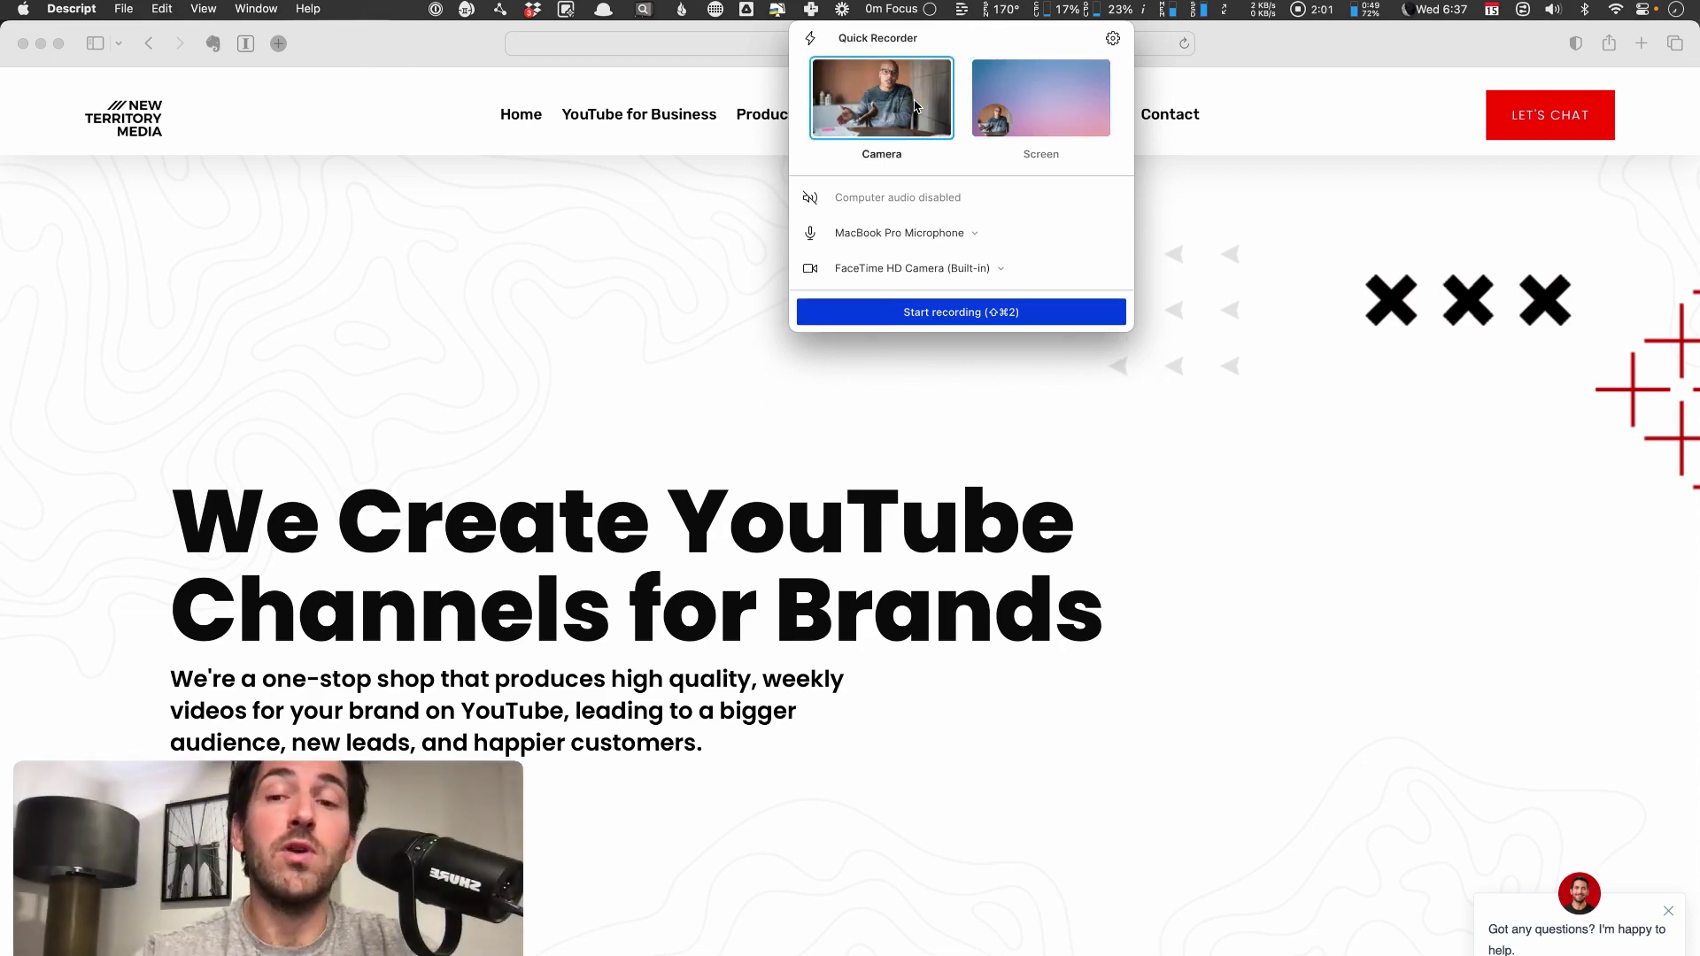
{"action": "left_click_drag", "start_coordinate": [386, 830], "coordinate": [521, 199]}
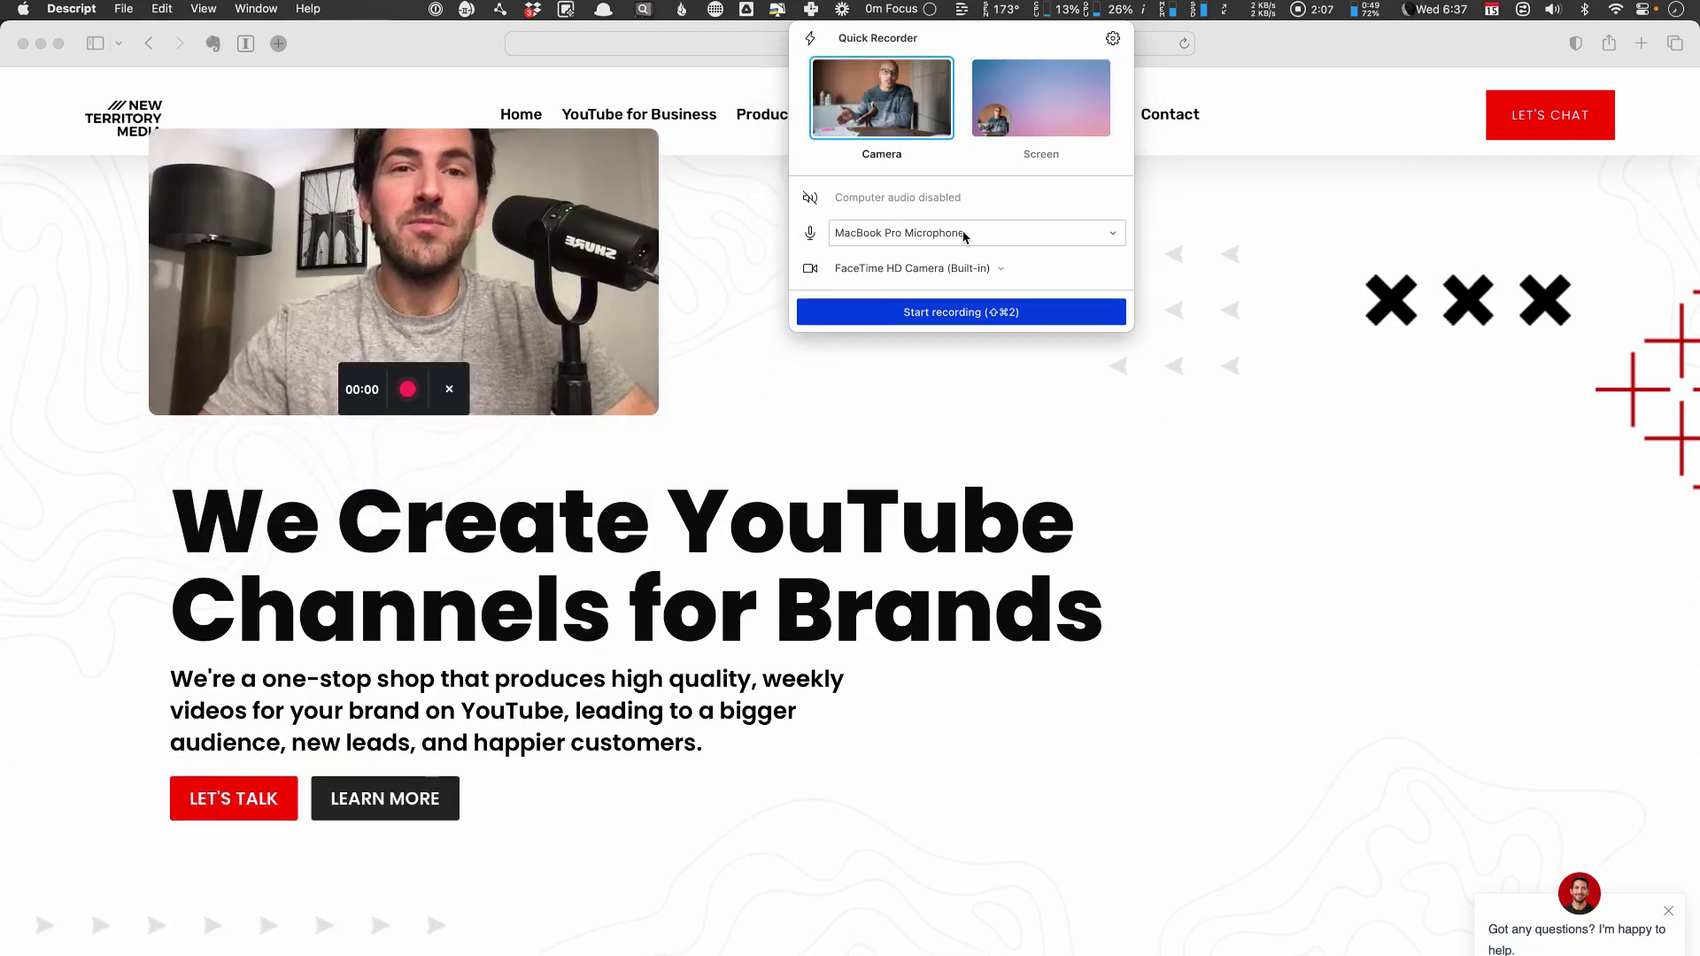
{"action": "left_click", "coordinate": [965, 268]}
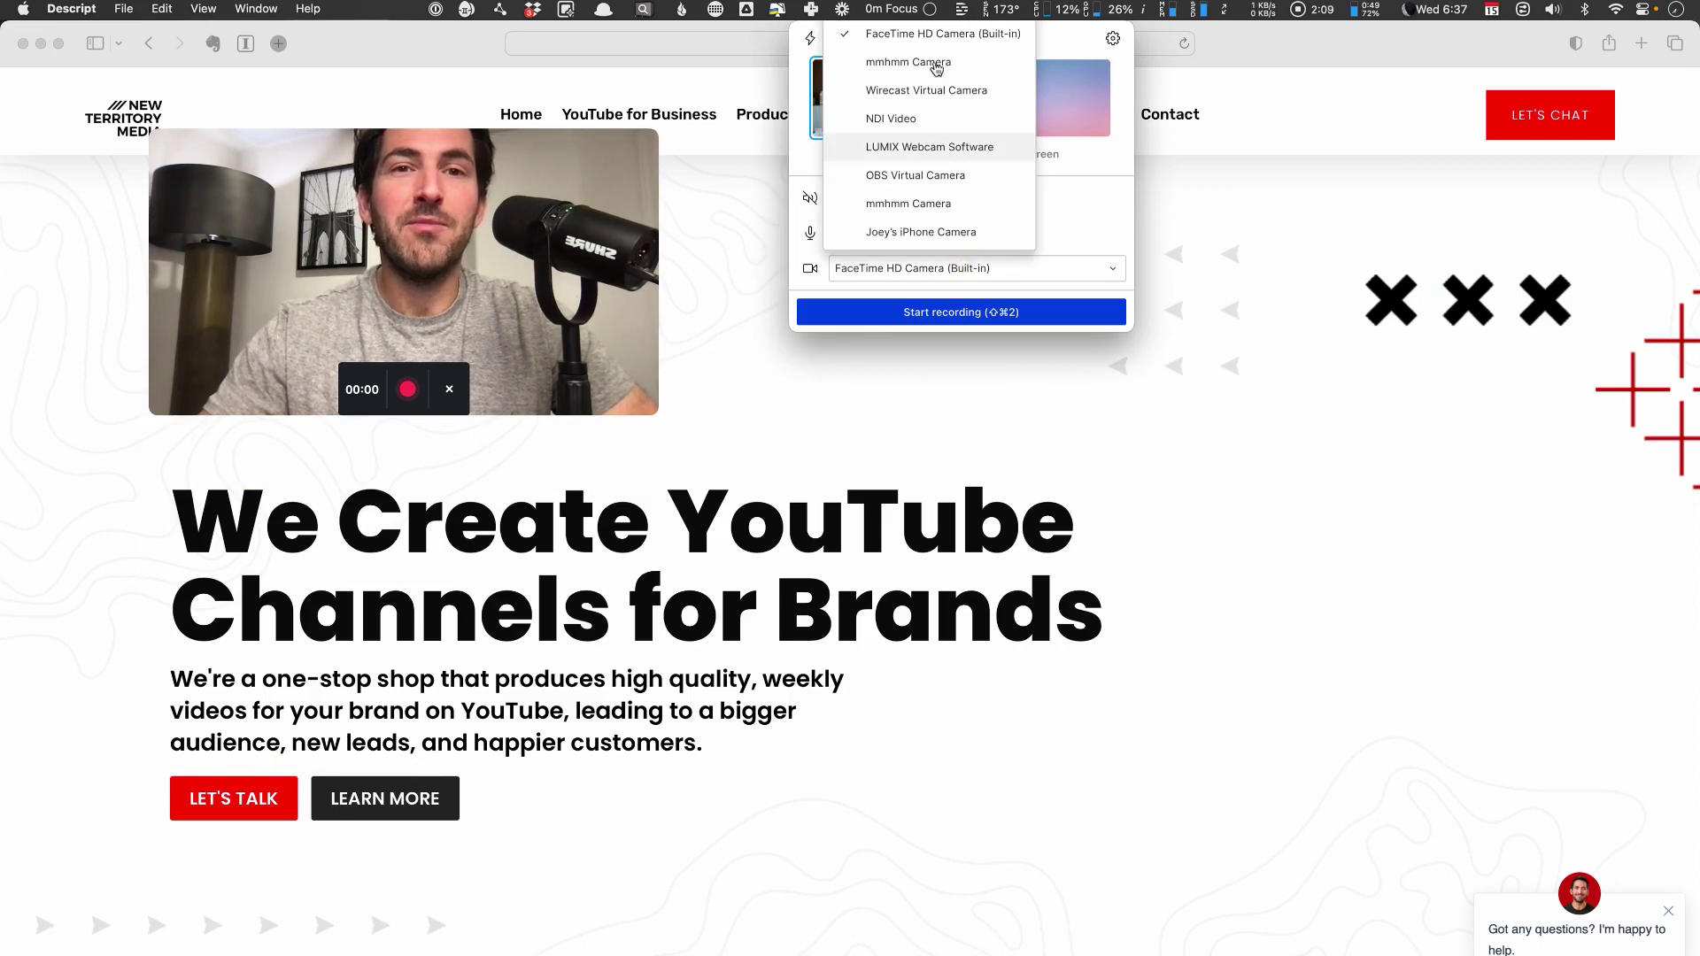
{"action": "left_click", "coordinate": [935, 233]}
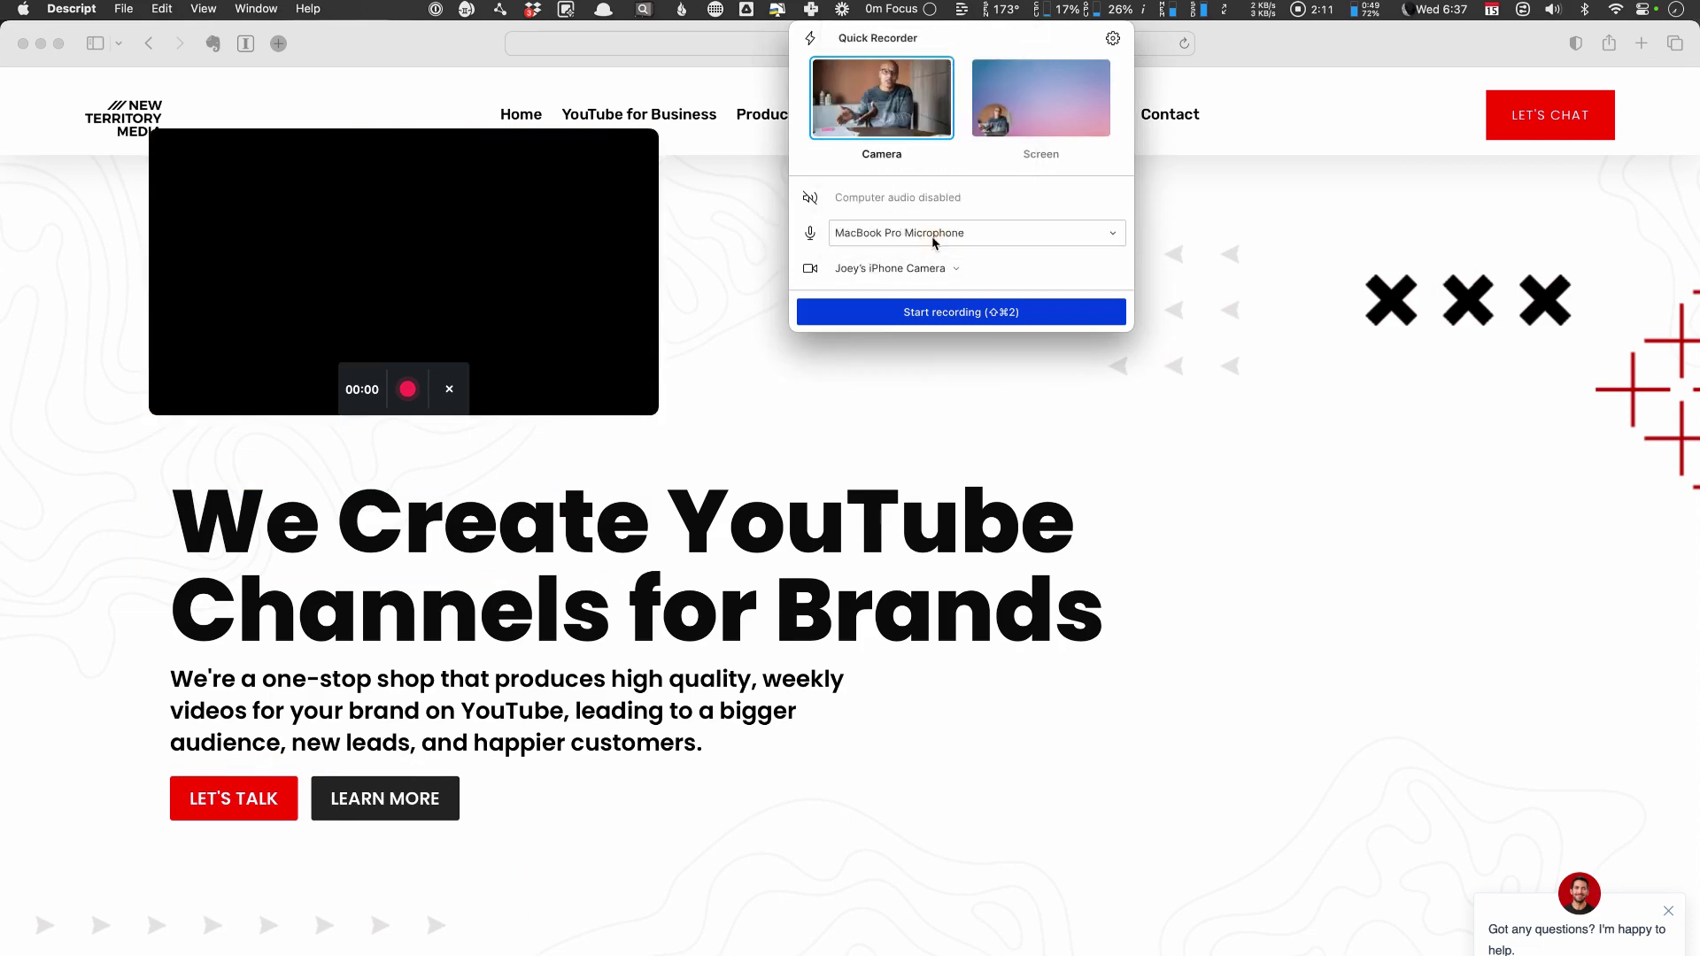
Switch to screen-plus-camera mode and enlarge the round camera bubble on the right side.
{"action": "left_click", "coordinate": [1023, 104]}
{"action": "left_click_drag", "start_coordinate": [149, 954], "coordinate": [283, 668]}
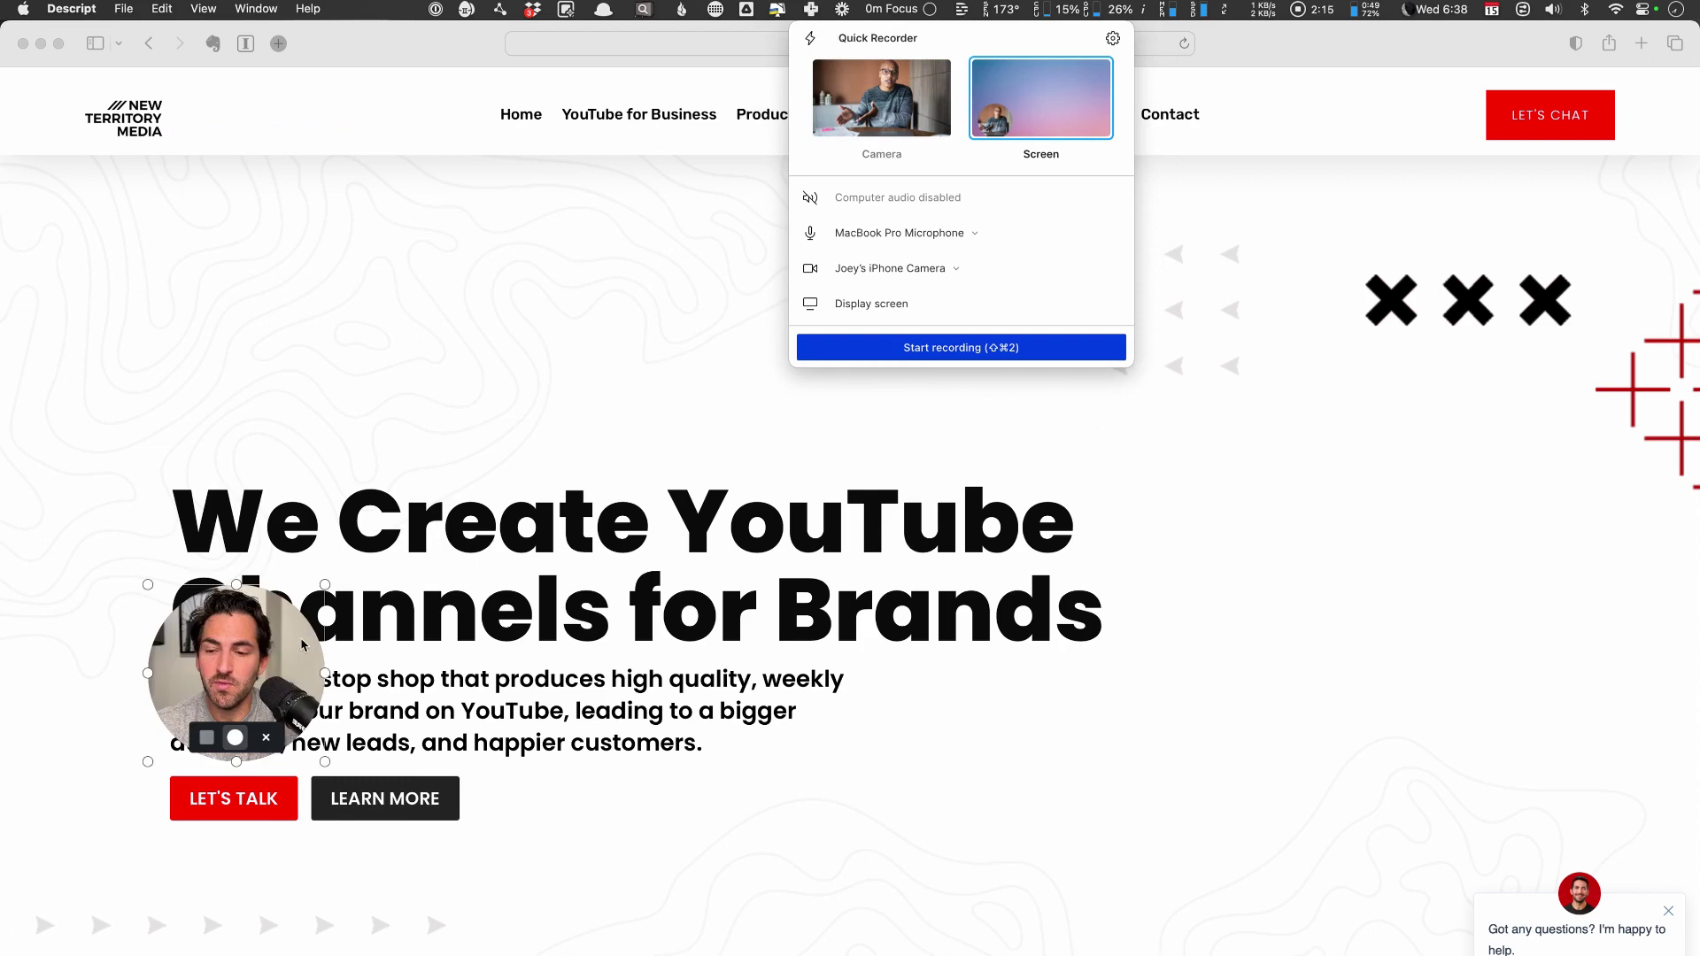
{"action": "left_click_drag", "start_coordinate": [329, 583], "coordinate": [600, 337]}
{"action": "left_click_drag", "start_coordinate": [405, 513], "coordinate": [1476, 518]}
Start the screen recording and narrate over the homepage for about twenty seconds.
{"action": "left_click", "coordinate": [972, 350]}
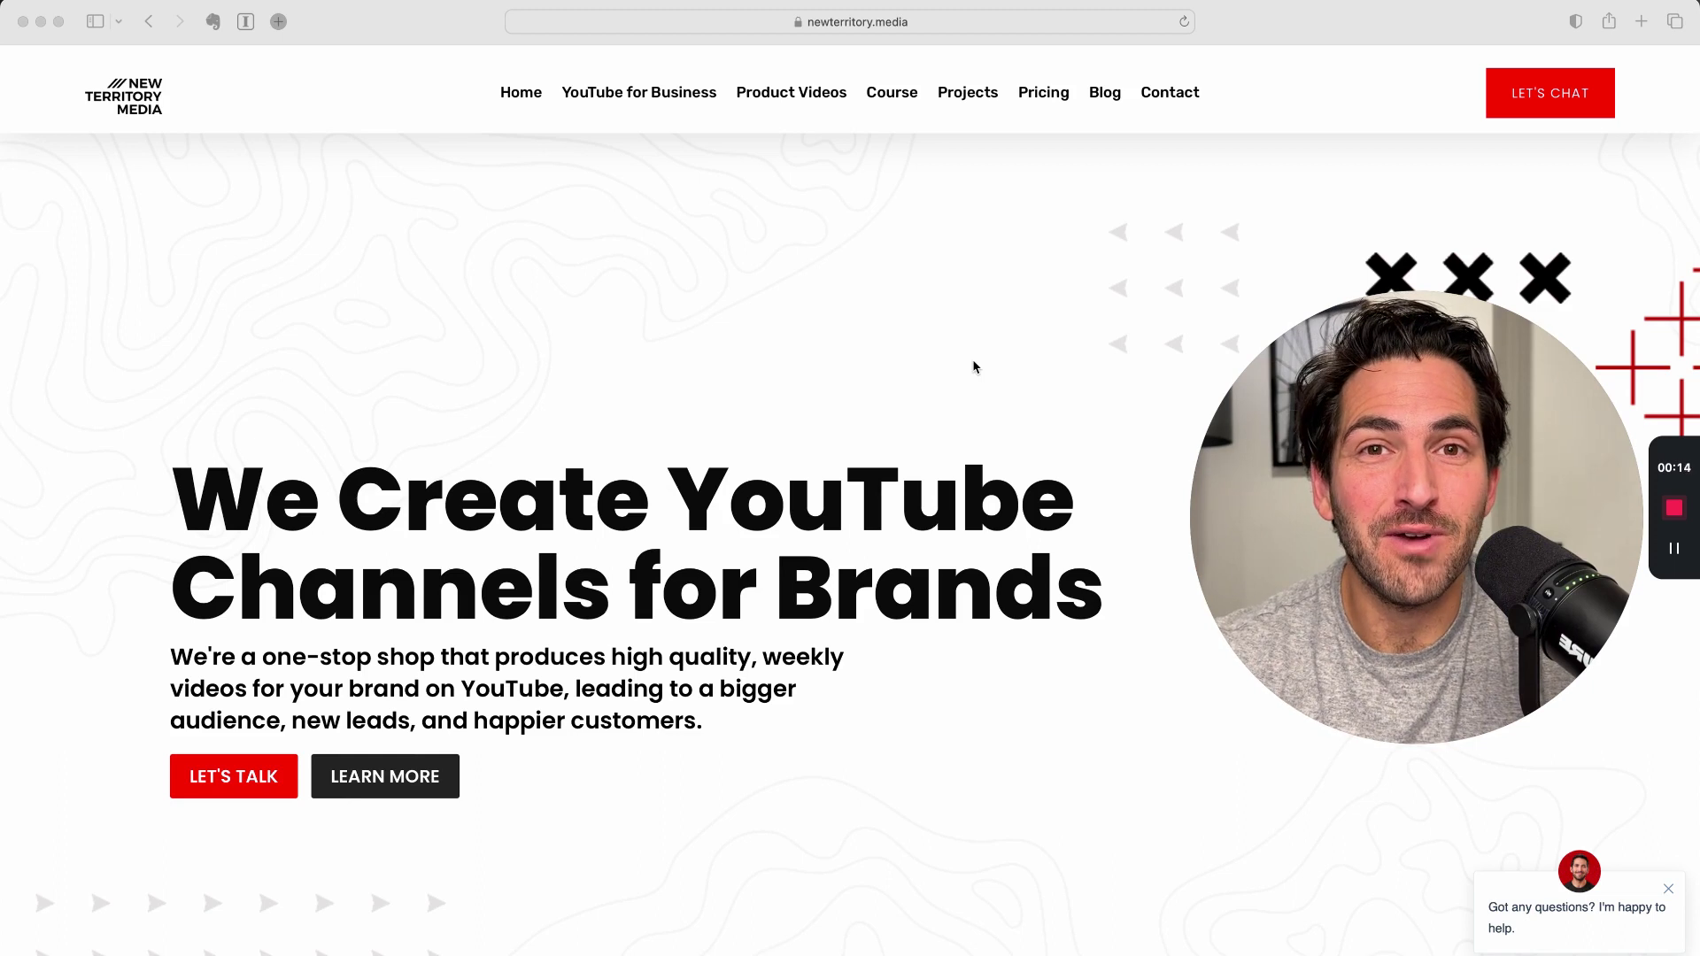
{"action": "mouse_move", "coordinate": [1476, 675]}
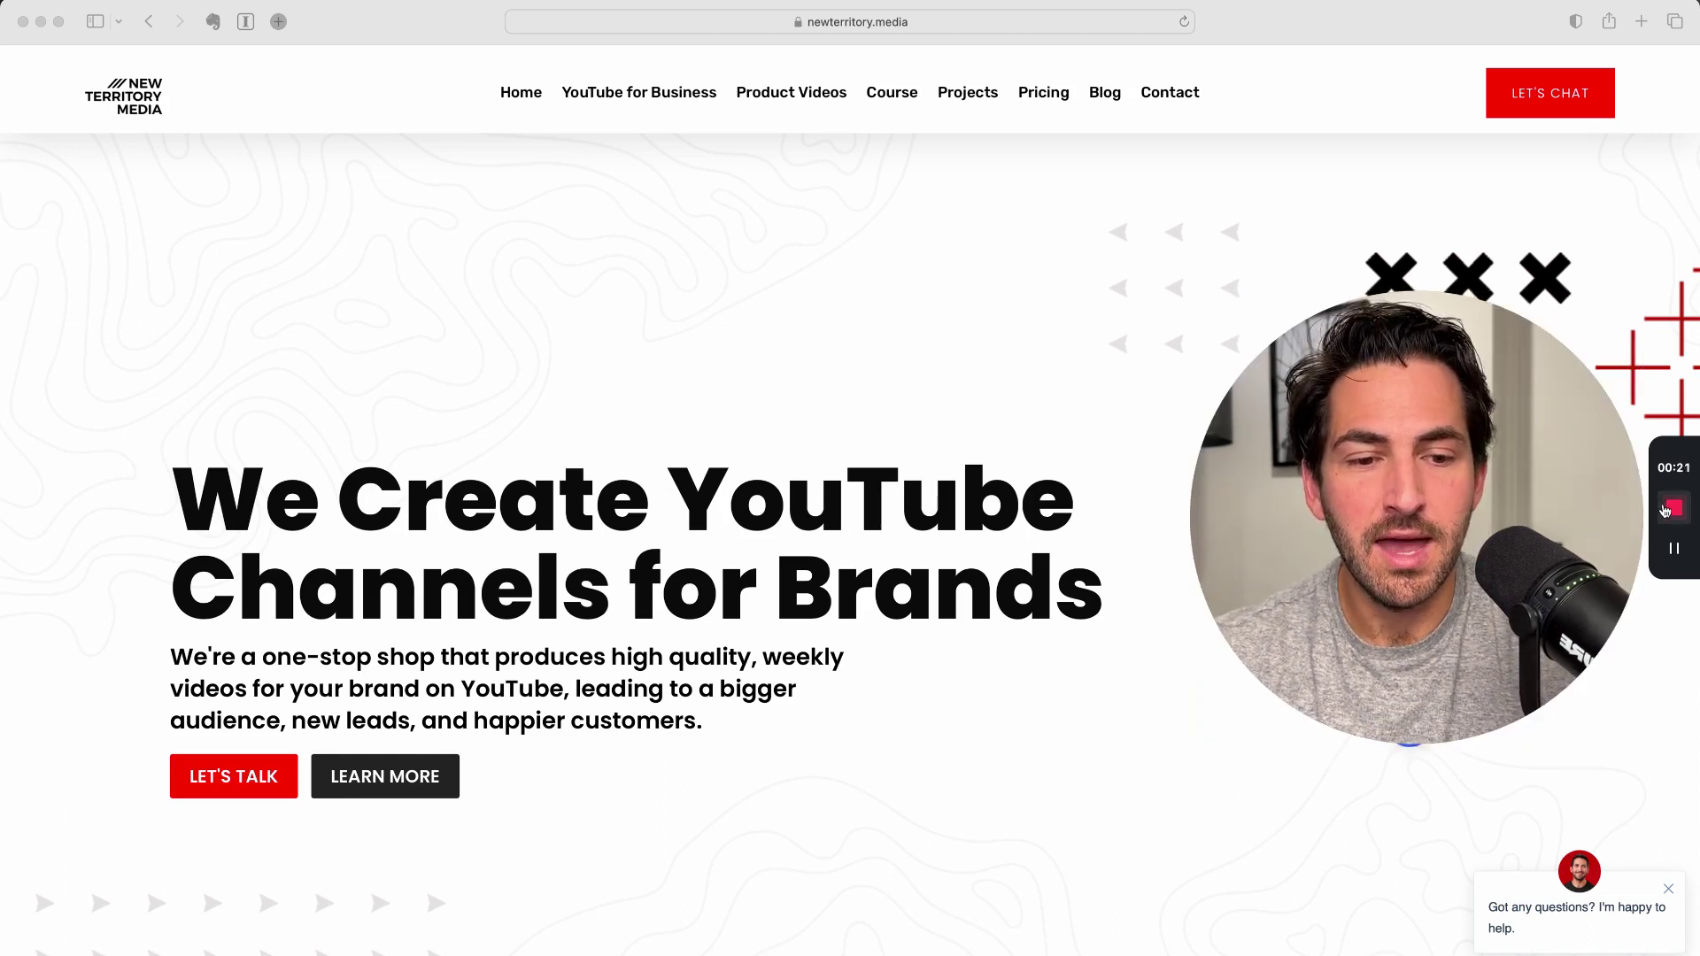
Stop the recording, move the result window aside, and copy the clip to the clipboard.
{"action": "left_click", "coordinate": [1674, 512]}
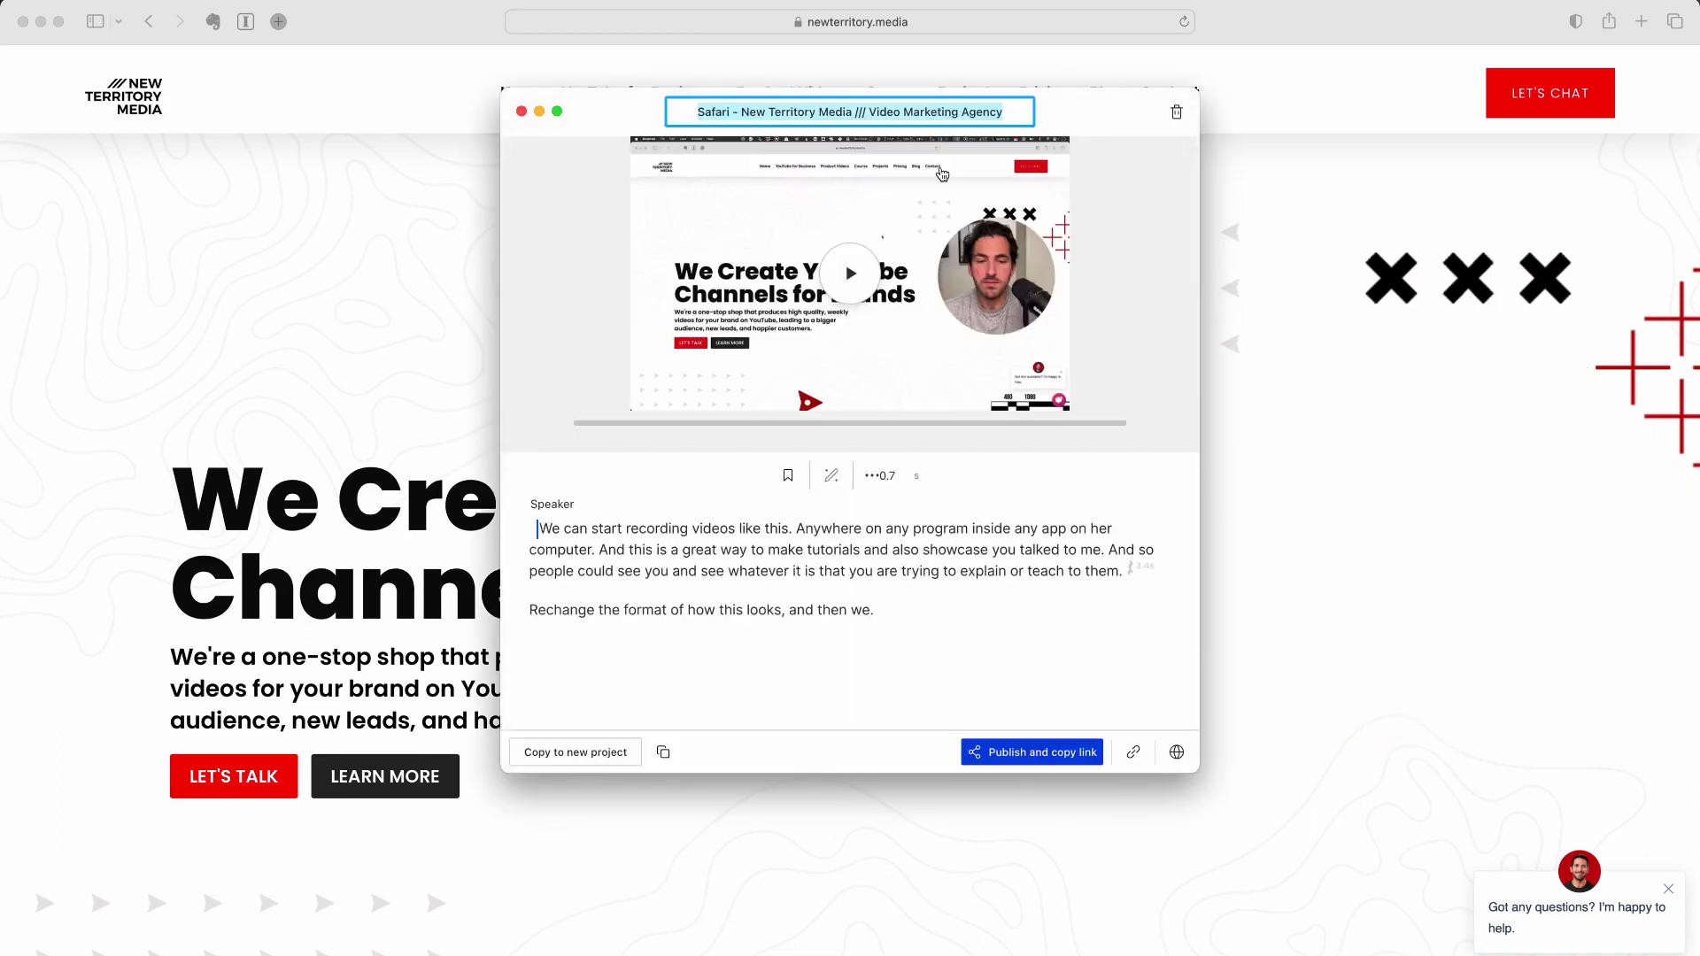
{"action": "left_click_drag", "start_coordinate": [1074, 116], "coordinate": [1090, 82]}
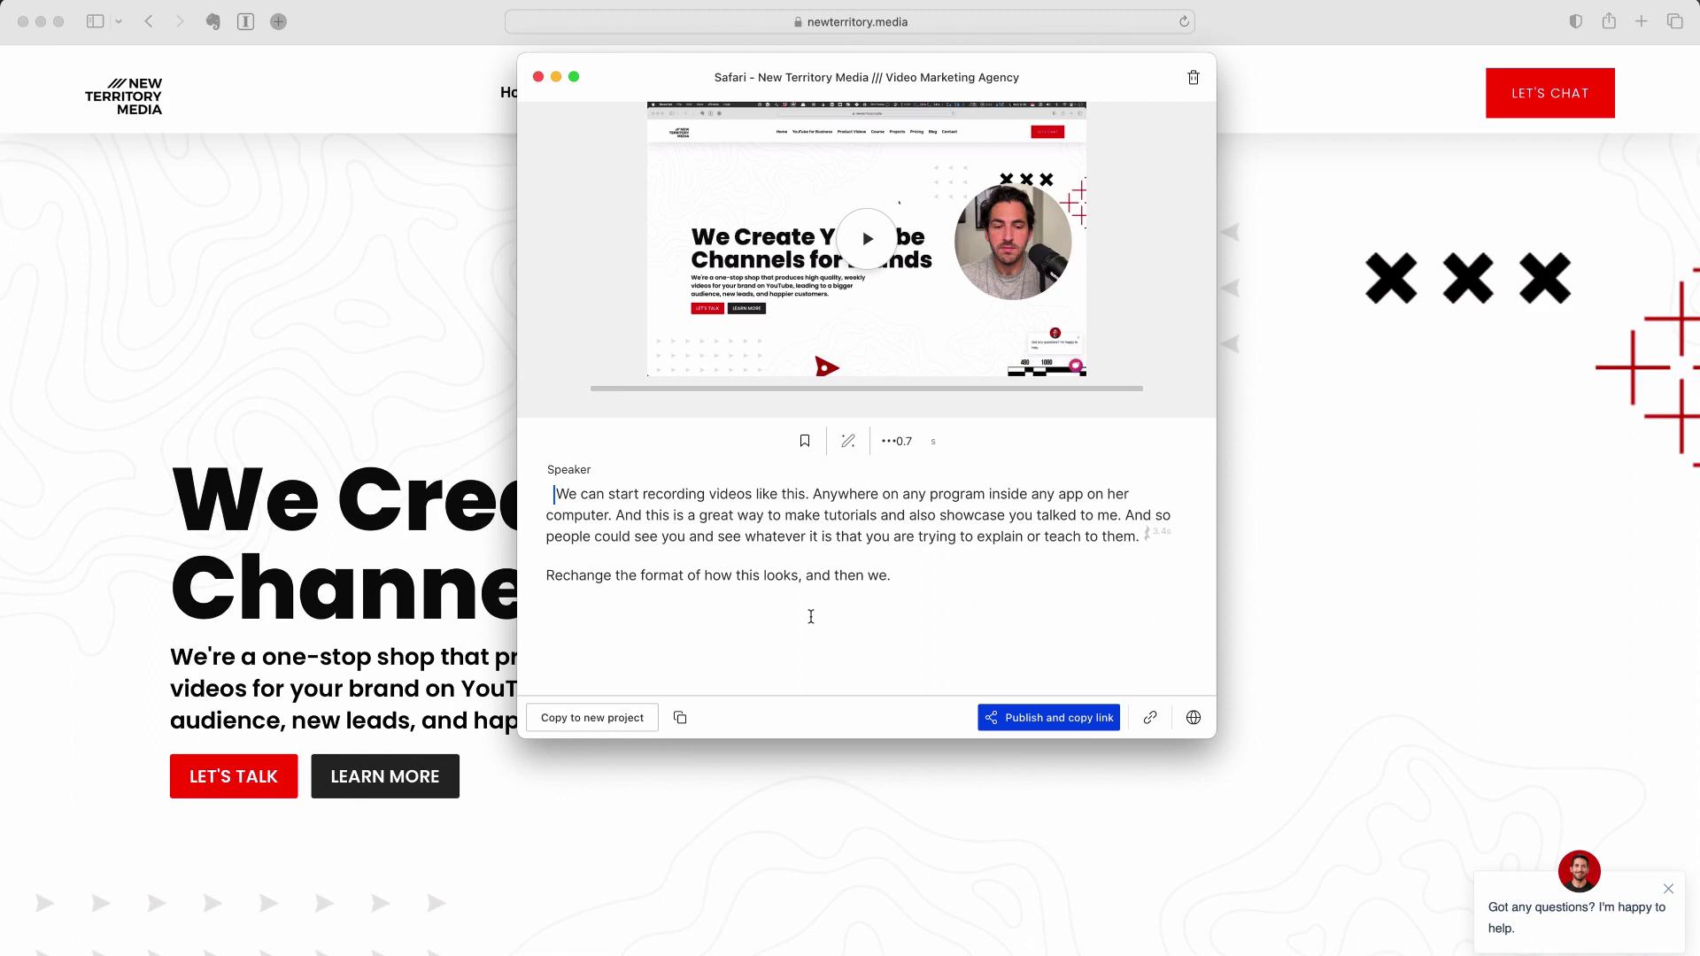
{"action": "left_click", "coordinate": [680, 717]}
Return to Descript and paste the recording and transcript into the empty composition.
{"action": "key", "text": "super+Tab"}
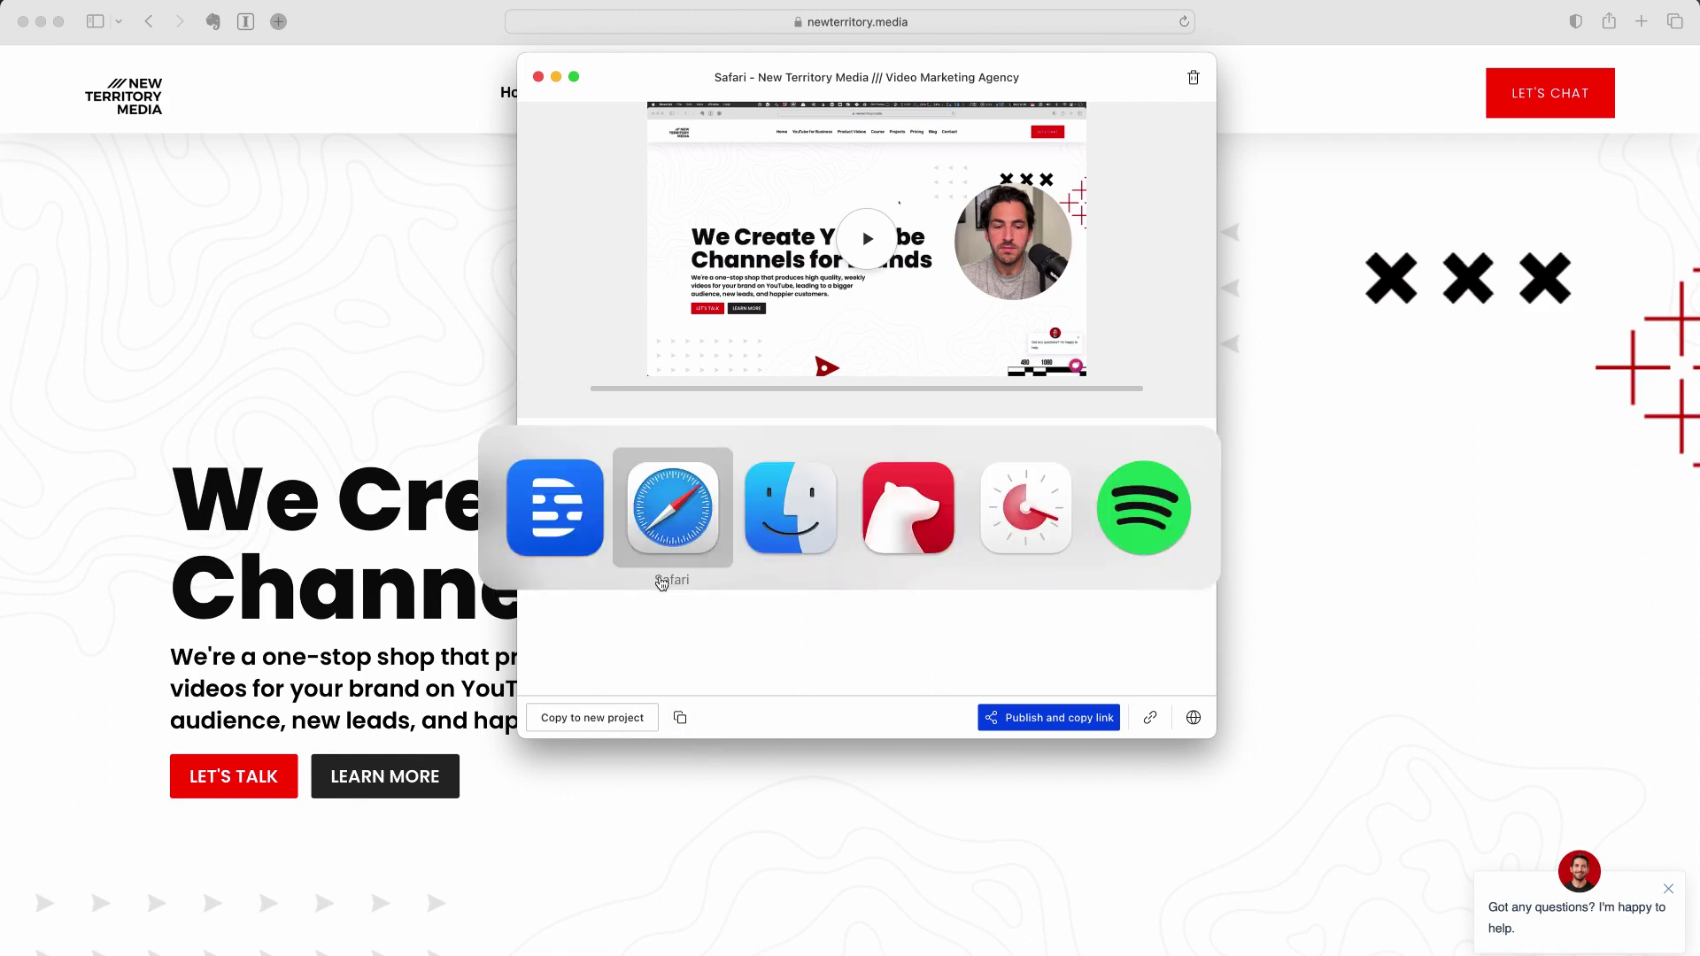
{"action": "key", "text": "super+shift+Tab"}
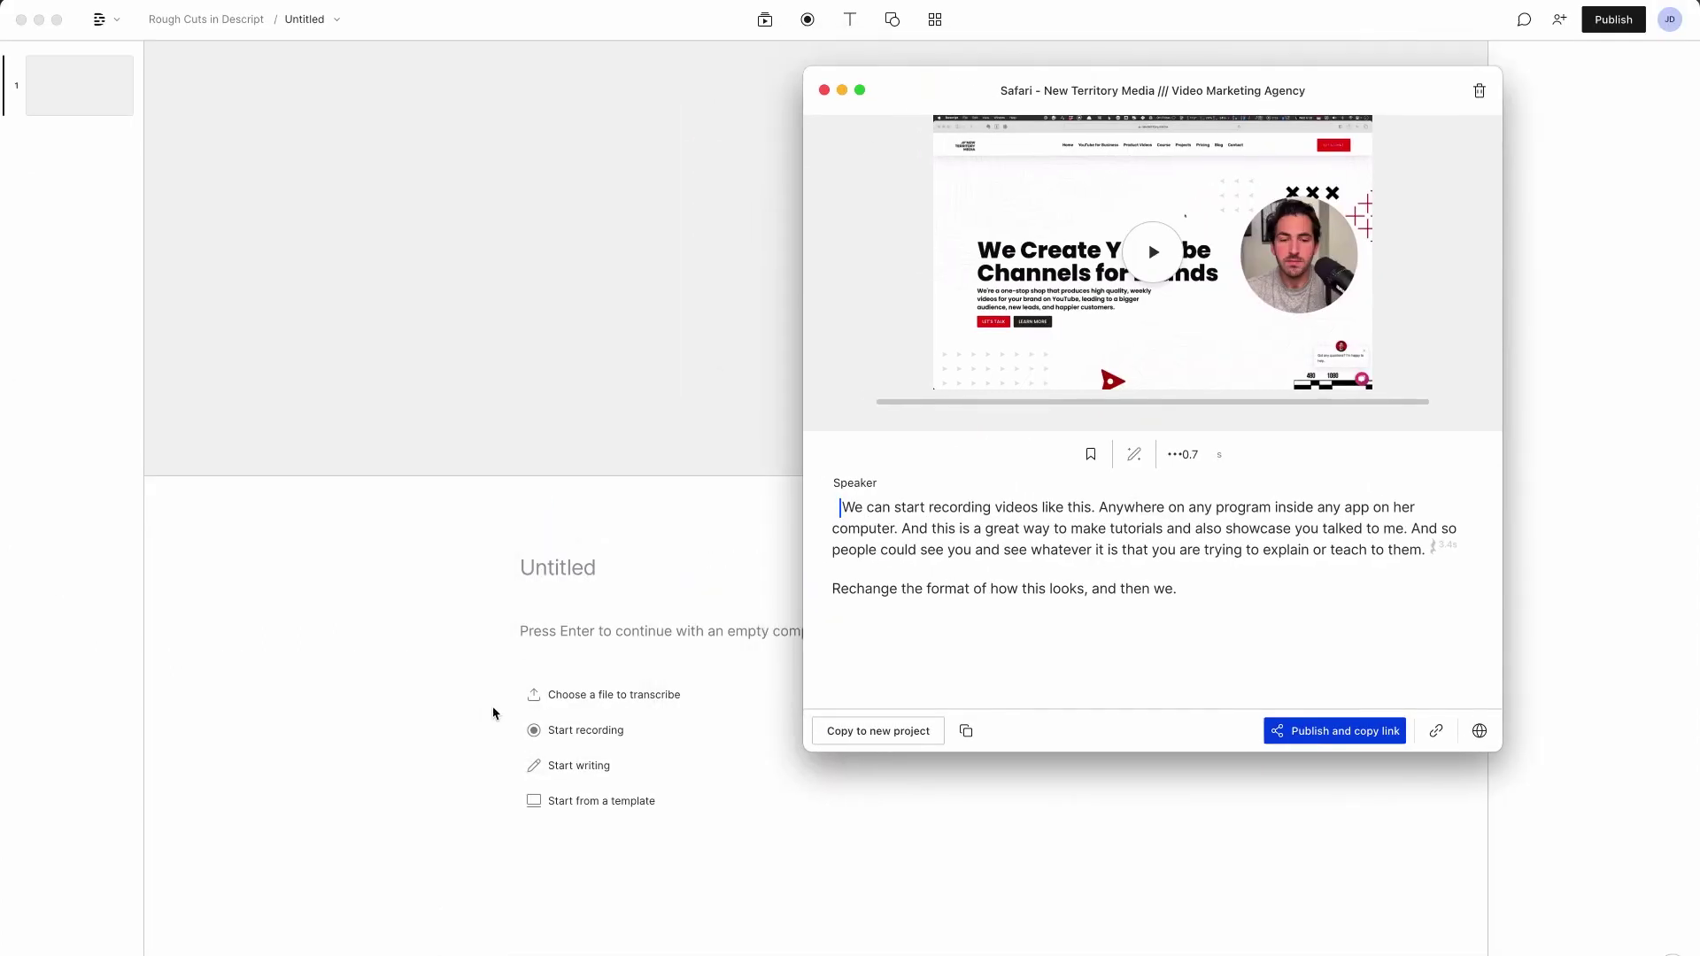
{"action": "left_click", "coordinate": [550, 637]}
{"action": "type", "text": "/"}
{"action": "key", "text": "super+v"}
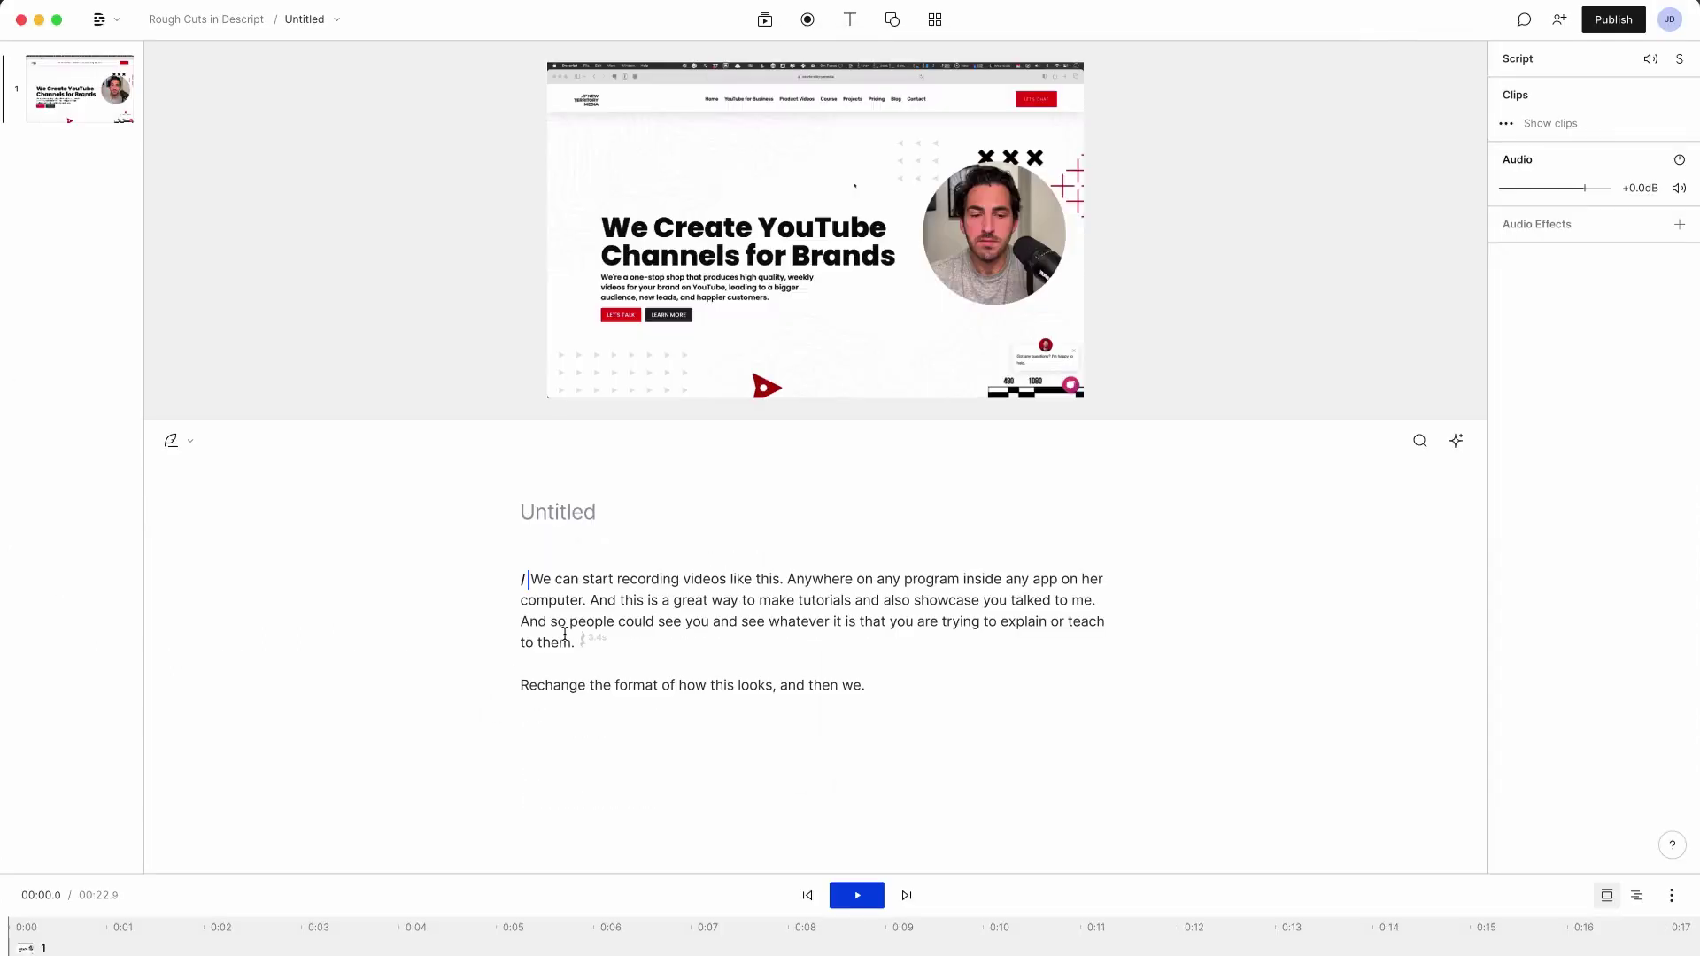
Place the cursor between 'so' and 'people' and bring up the Record options there.
{"action": "left_click", "coordinate": [567, 623]}
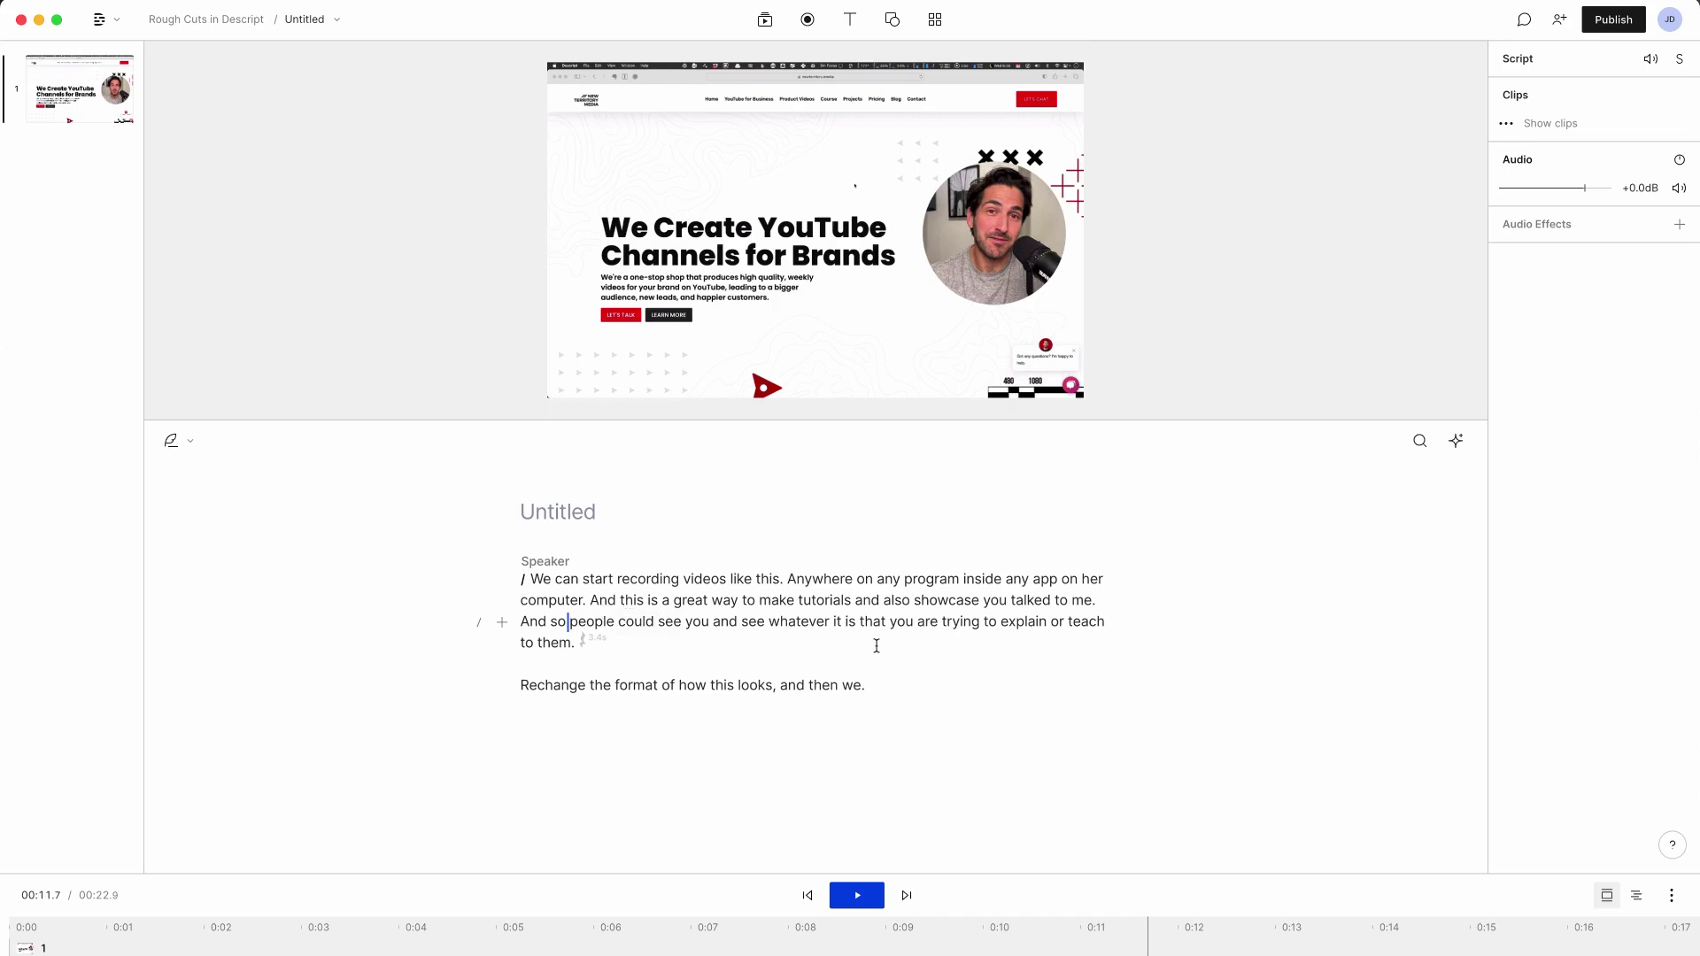
{"action": "left_click", "coordinate": [808, 21]}
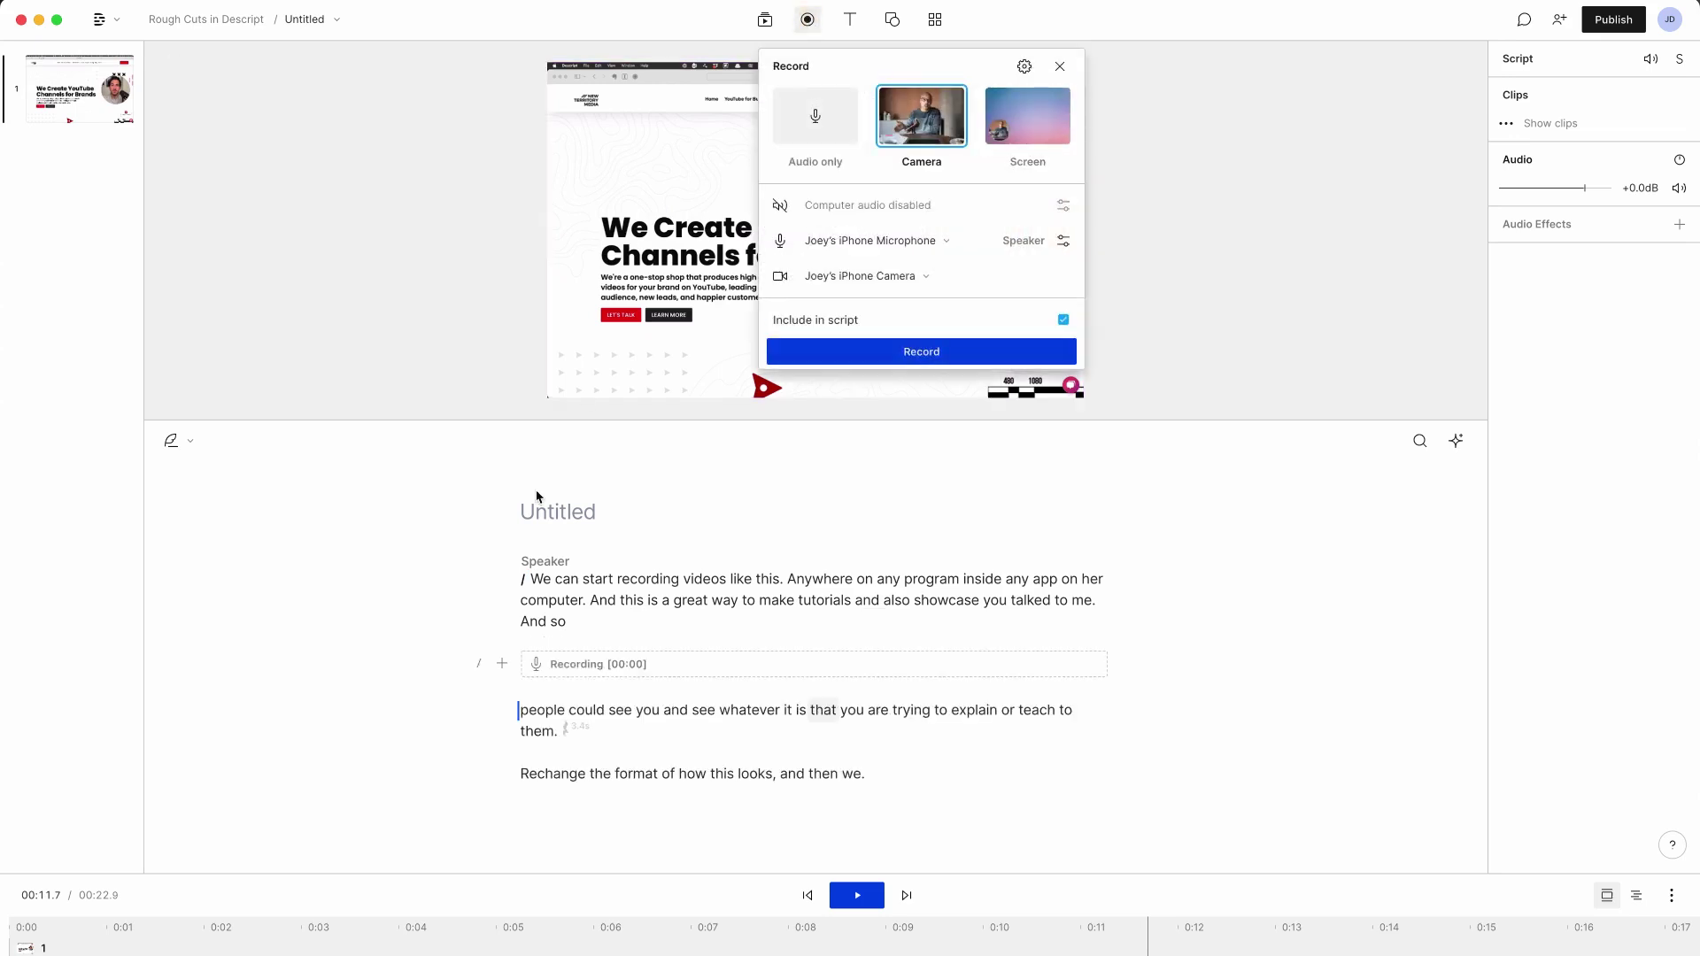
{"action": "left_click", "coordinate": [576, 615]}
{"action": "left_click", "coordinate": [896, 725]}
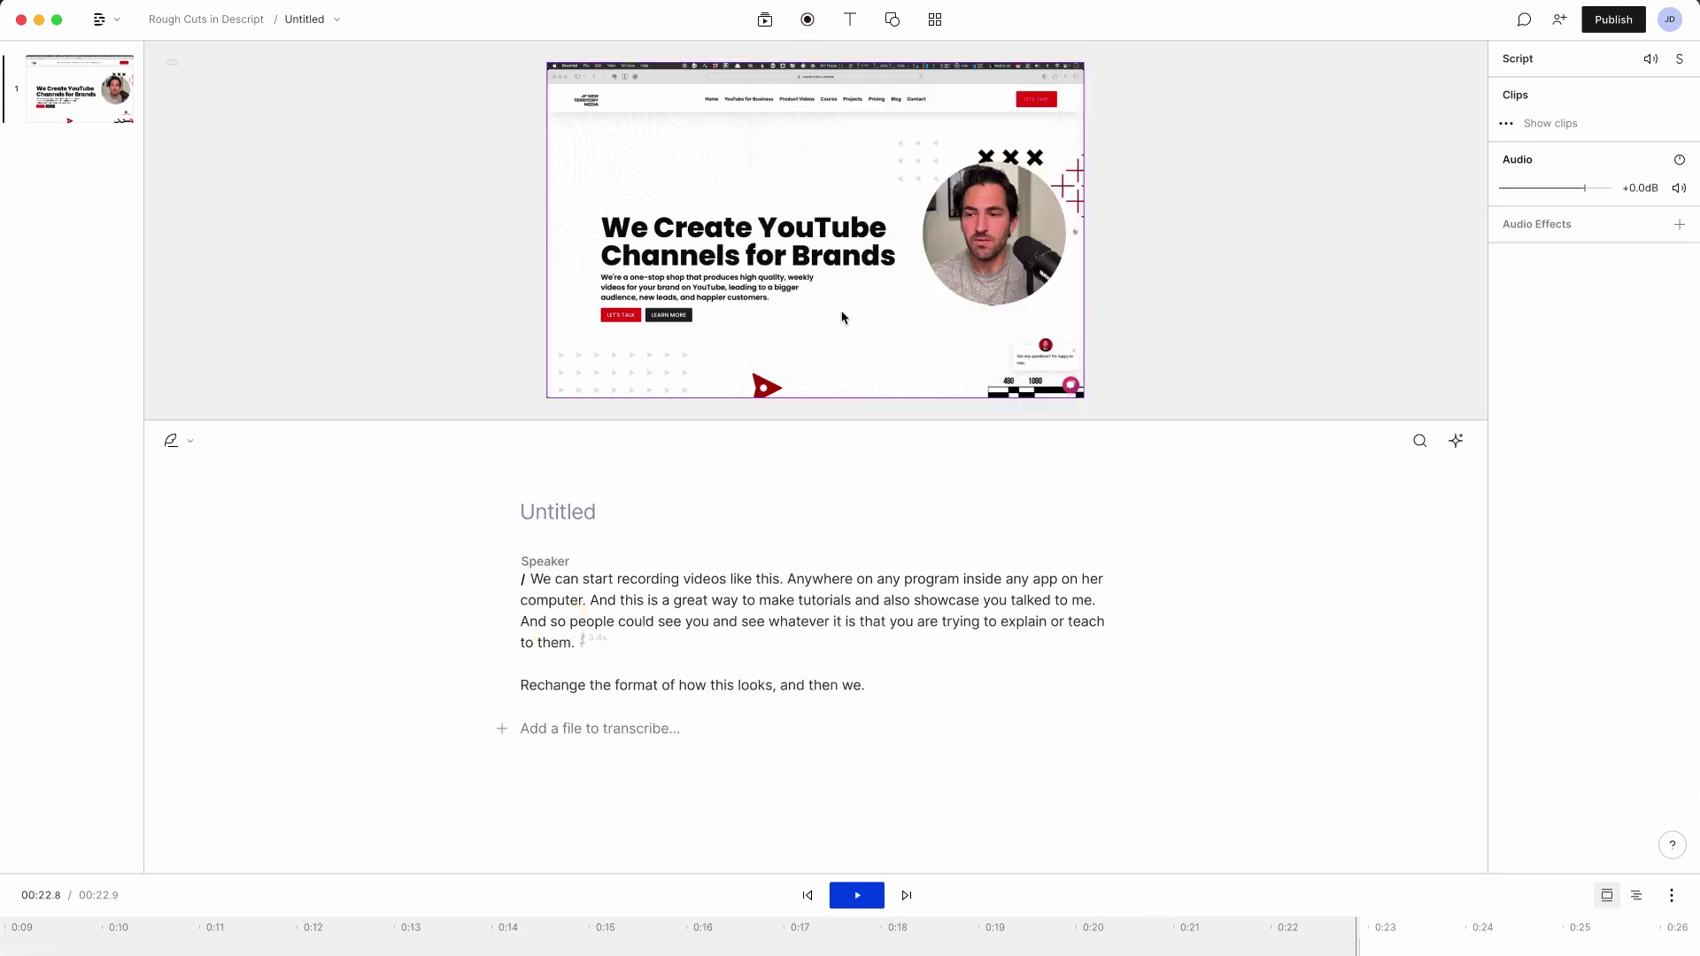
{"action": "left_click", "coordinate": [808, 21]}
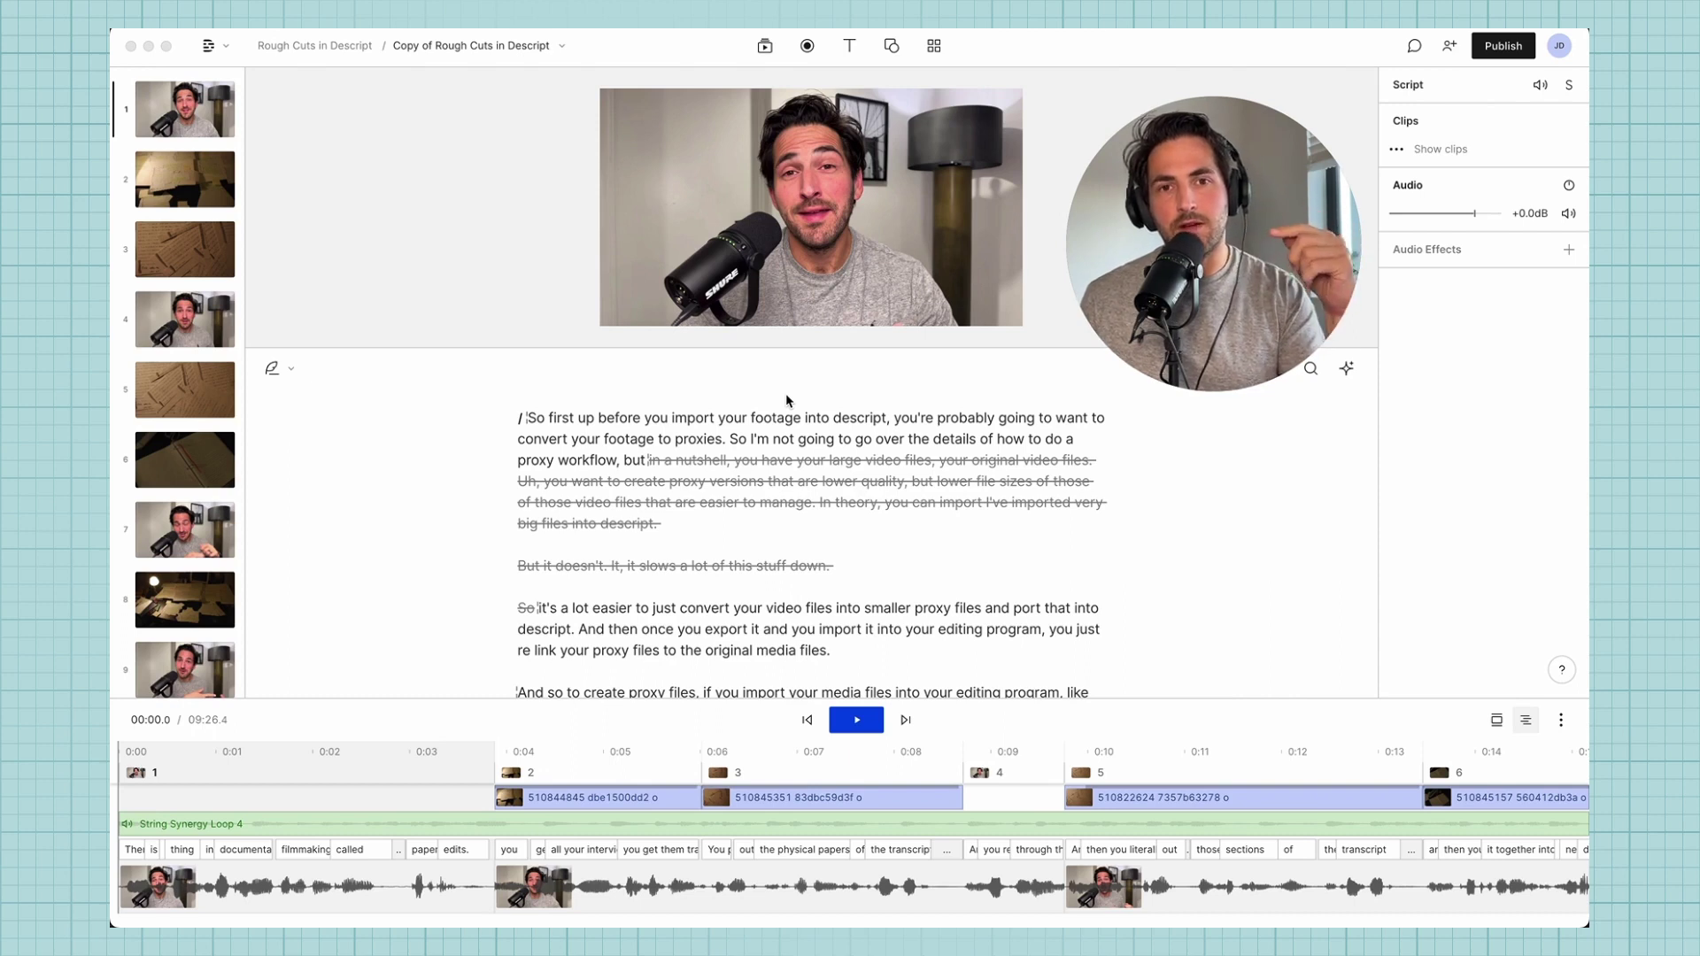
Jump playback to the word 'convert', then back to the script's start.
{"action": "scroll", "coordinate": [786, 401], "scroll_direction": "down", "scroll_amount": 2}
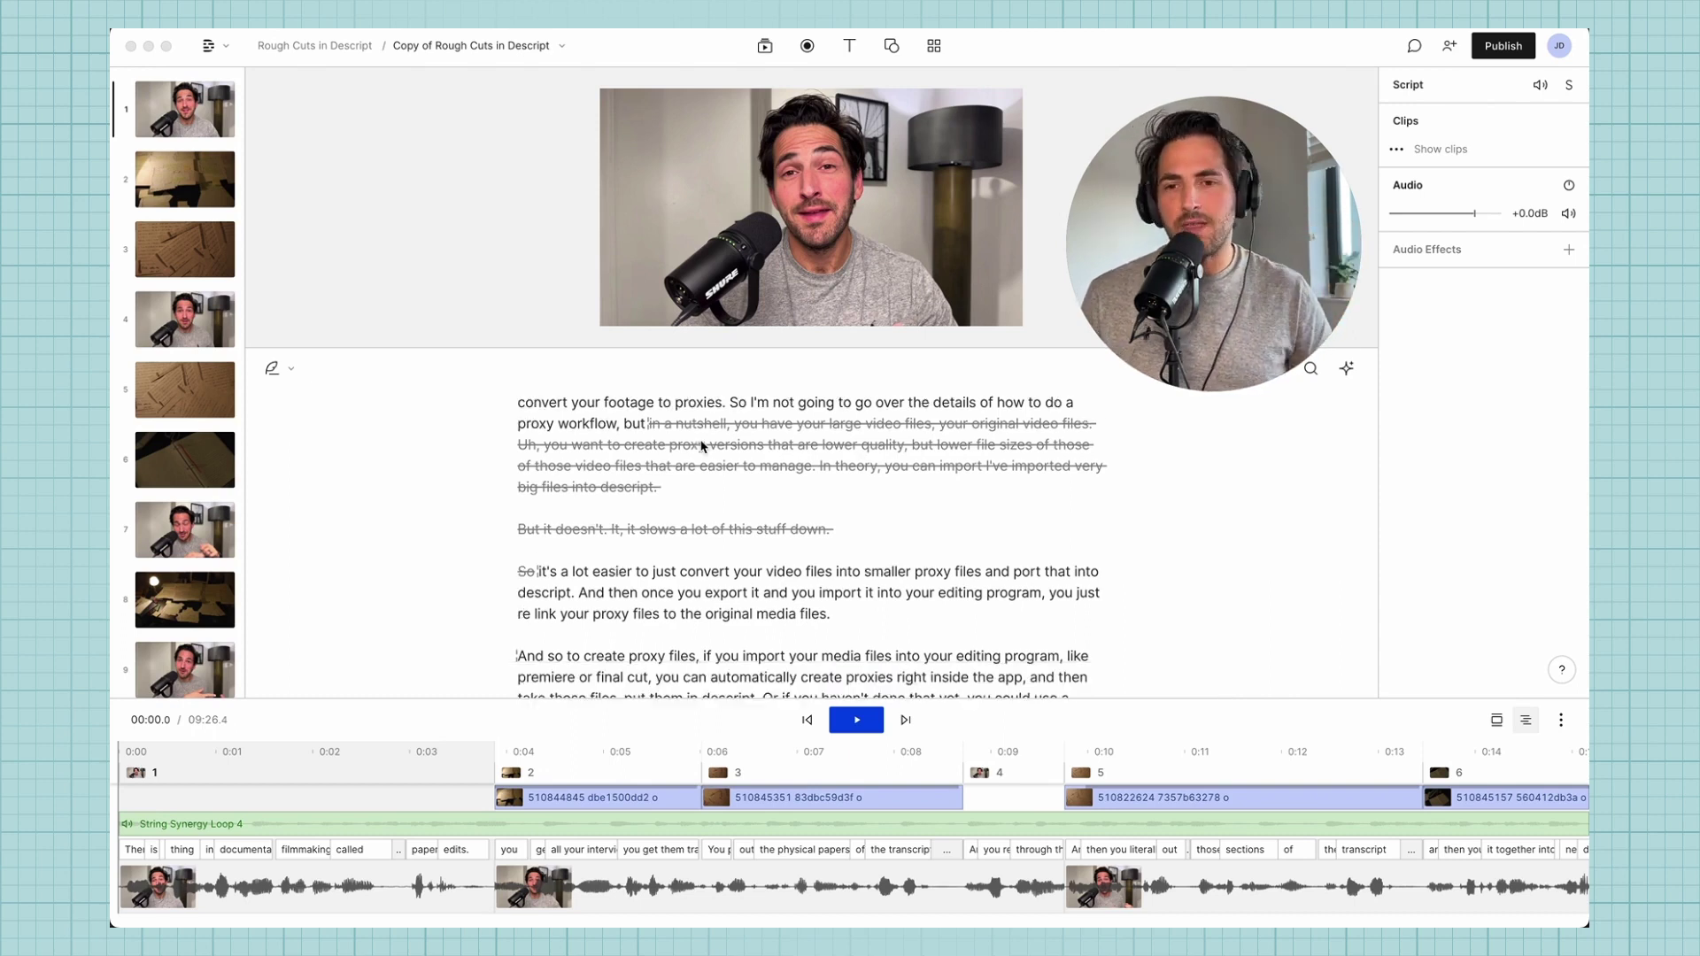
{"action": "left_click", "coordinate": [707, 588]}
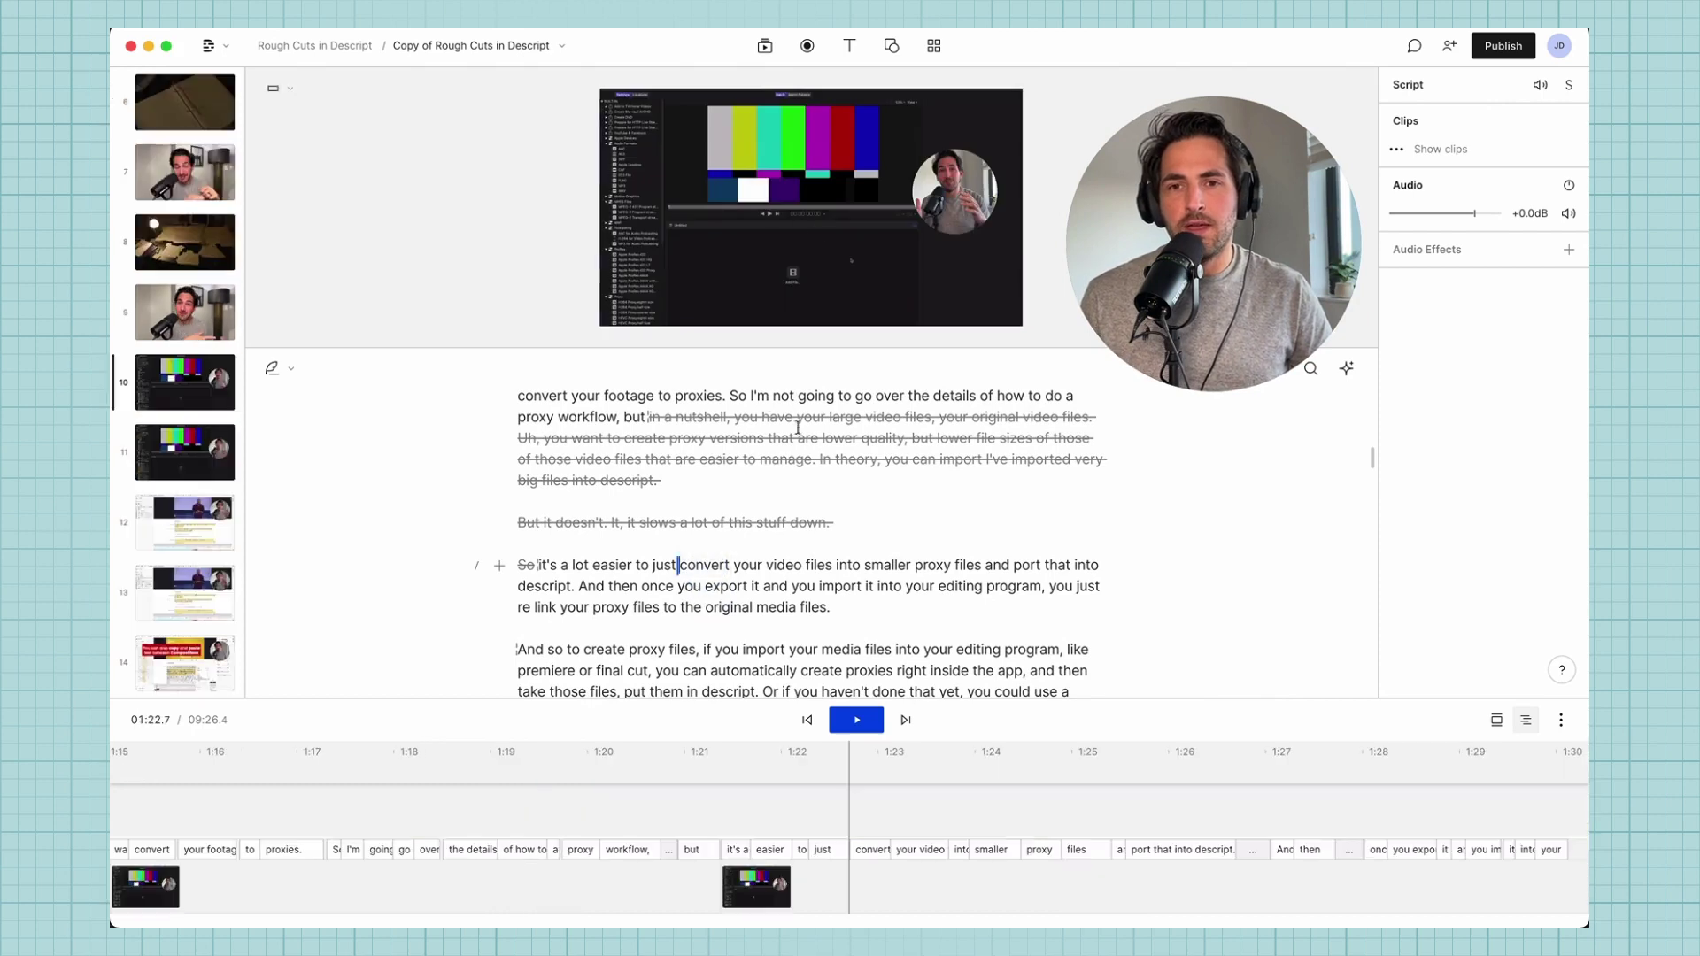
{"action": "scroll", "coordinate": [734, 406], "scroll_direction": "up", "scroll_amount": 10}
{"action": "scroll", "coordinate": [734, 406], "scroll_direction": "up", "scroll_amount": 3}
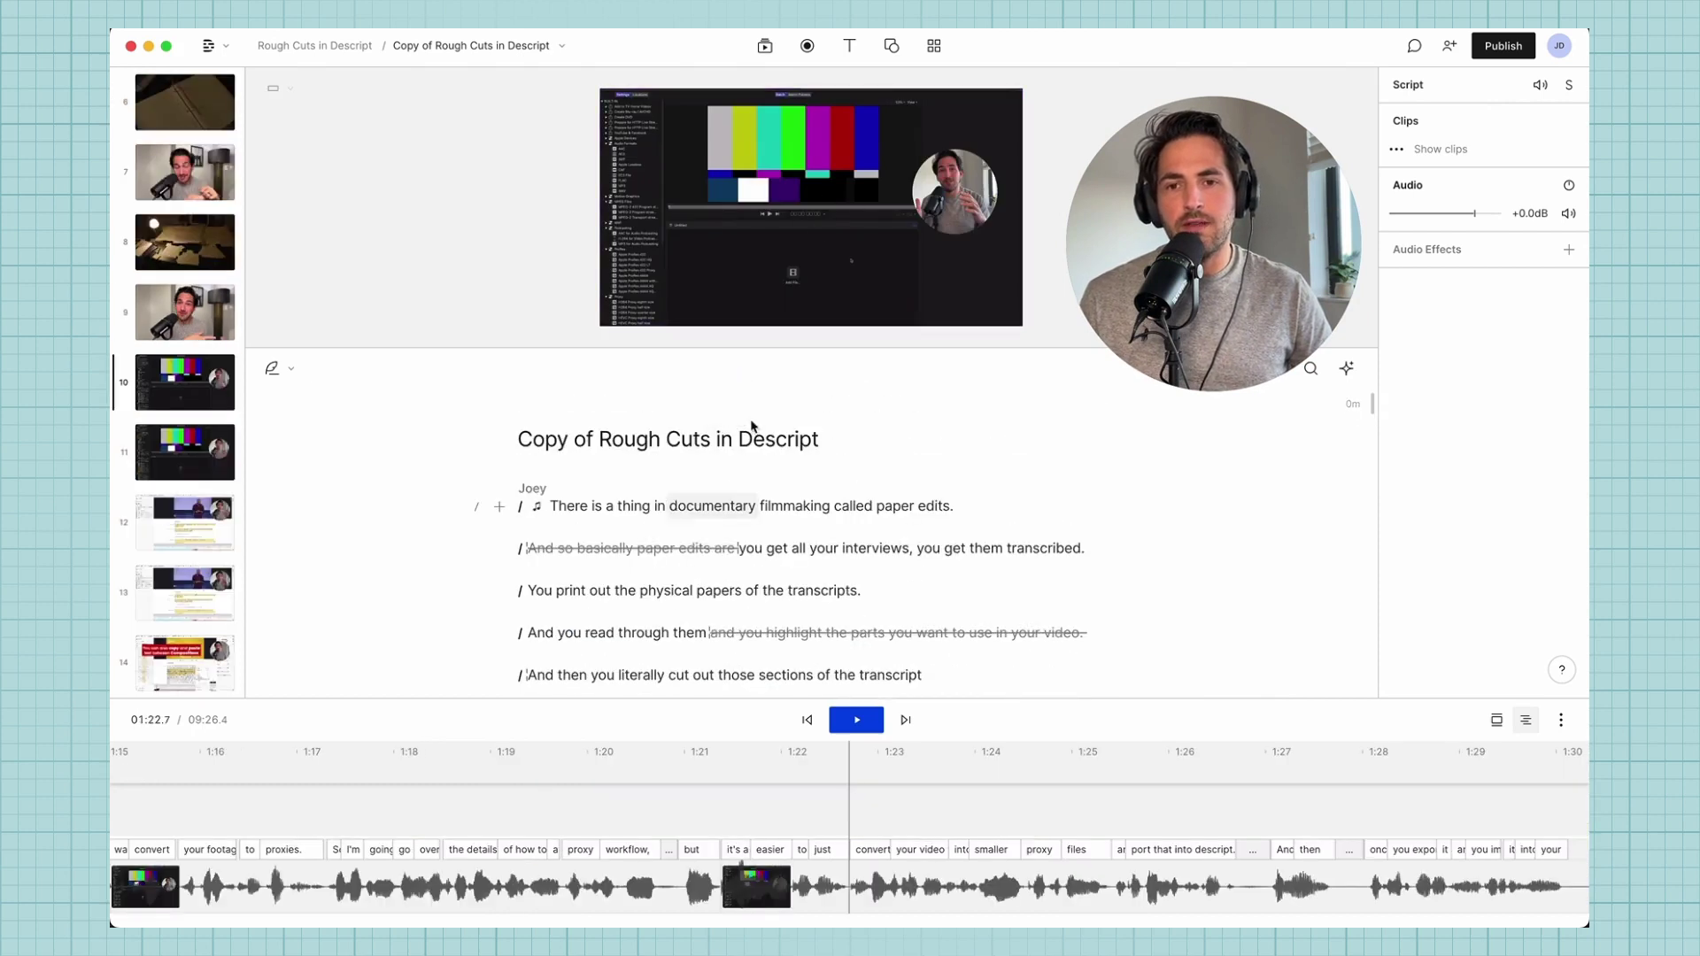
{"action": "left_click", "coordinate": [632, 505]}
Jump playback to the word 'export' and scroll to the export discussion in scene 16.
{"action": "scroll", "coordinate": [778, 530], "scroll_direction": "down", "scroll_amount": 15}
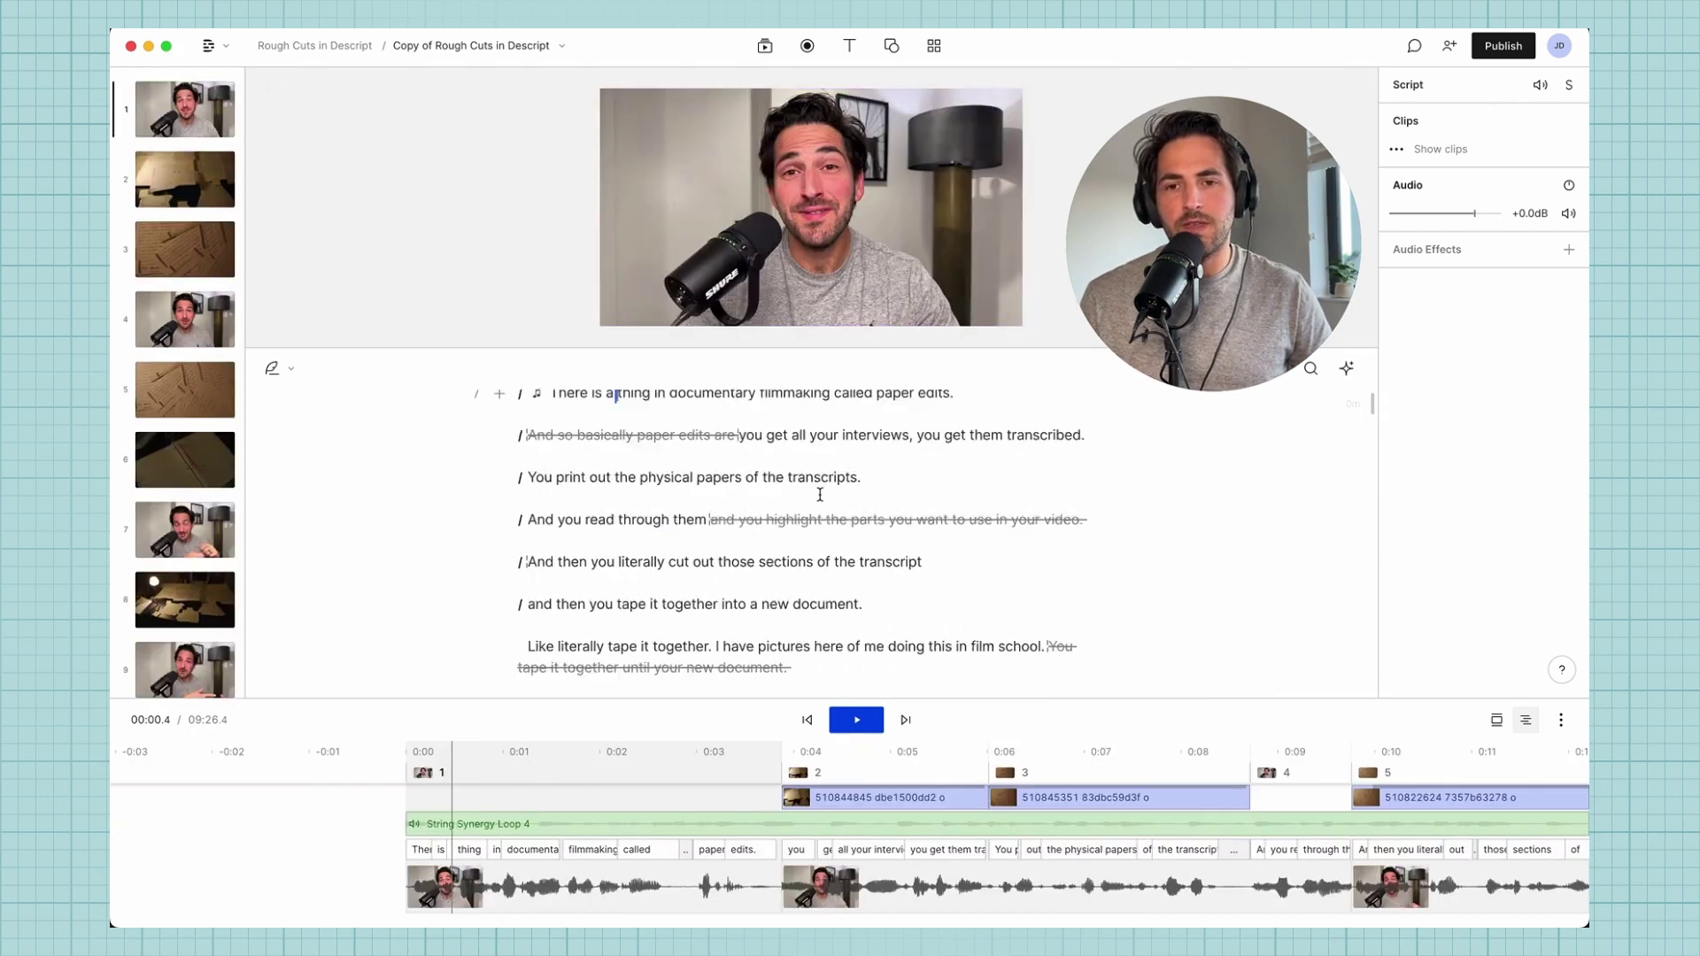
{"action": "left_click", "coordinate": [705, 548]}
{"action": "scroll", "coordinate": [721, 535], "scroll_direction": "down", "scroll_amount": 1}
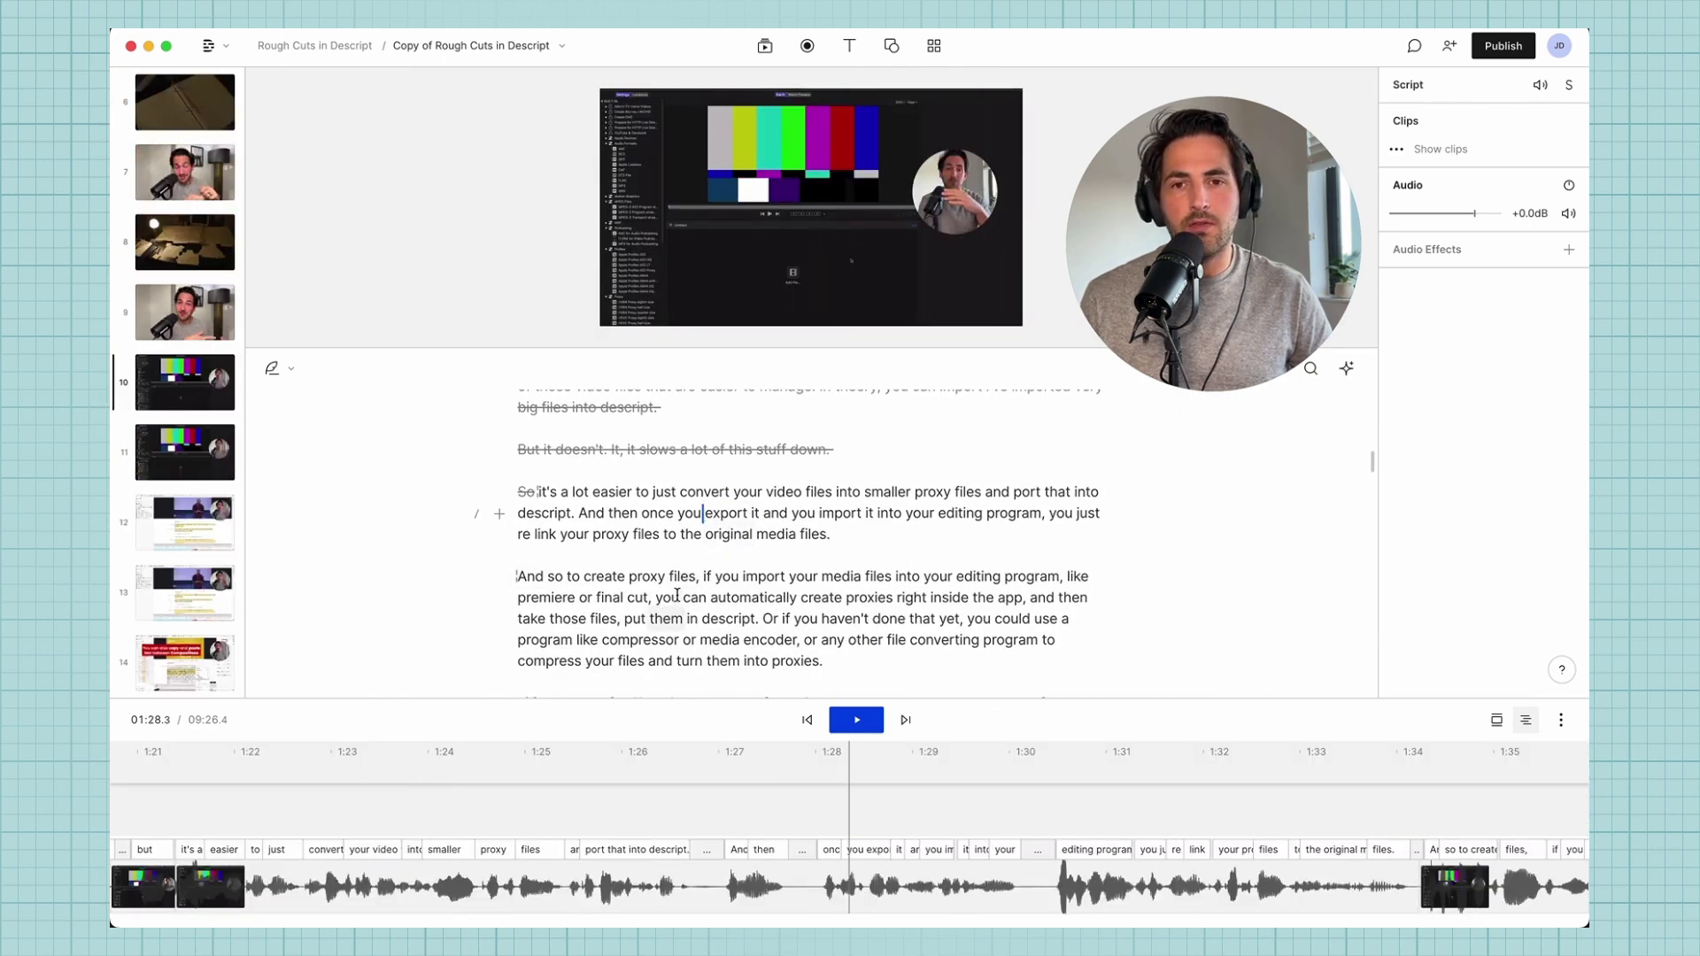
{"action": "scroll", "coordinate": [677, 595], "scroll_direction": "up", "scroll_amount": 10}
{"action": "scroll", "coordinate": [678, 595], "scroll_direction": "up", "scroll_amount": 10}
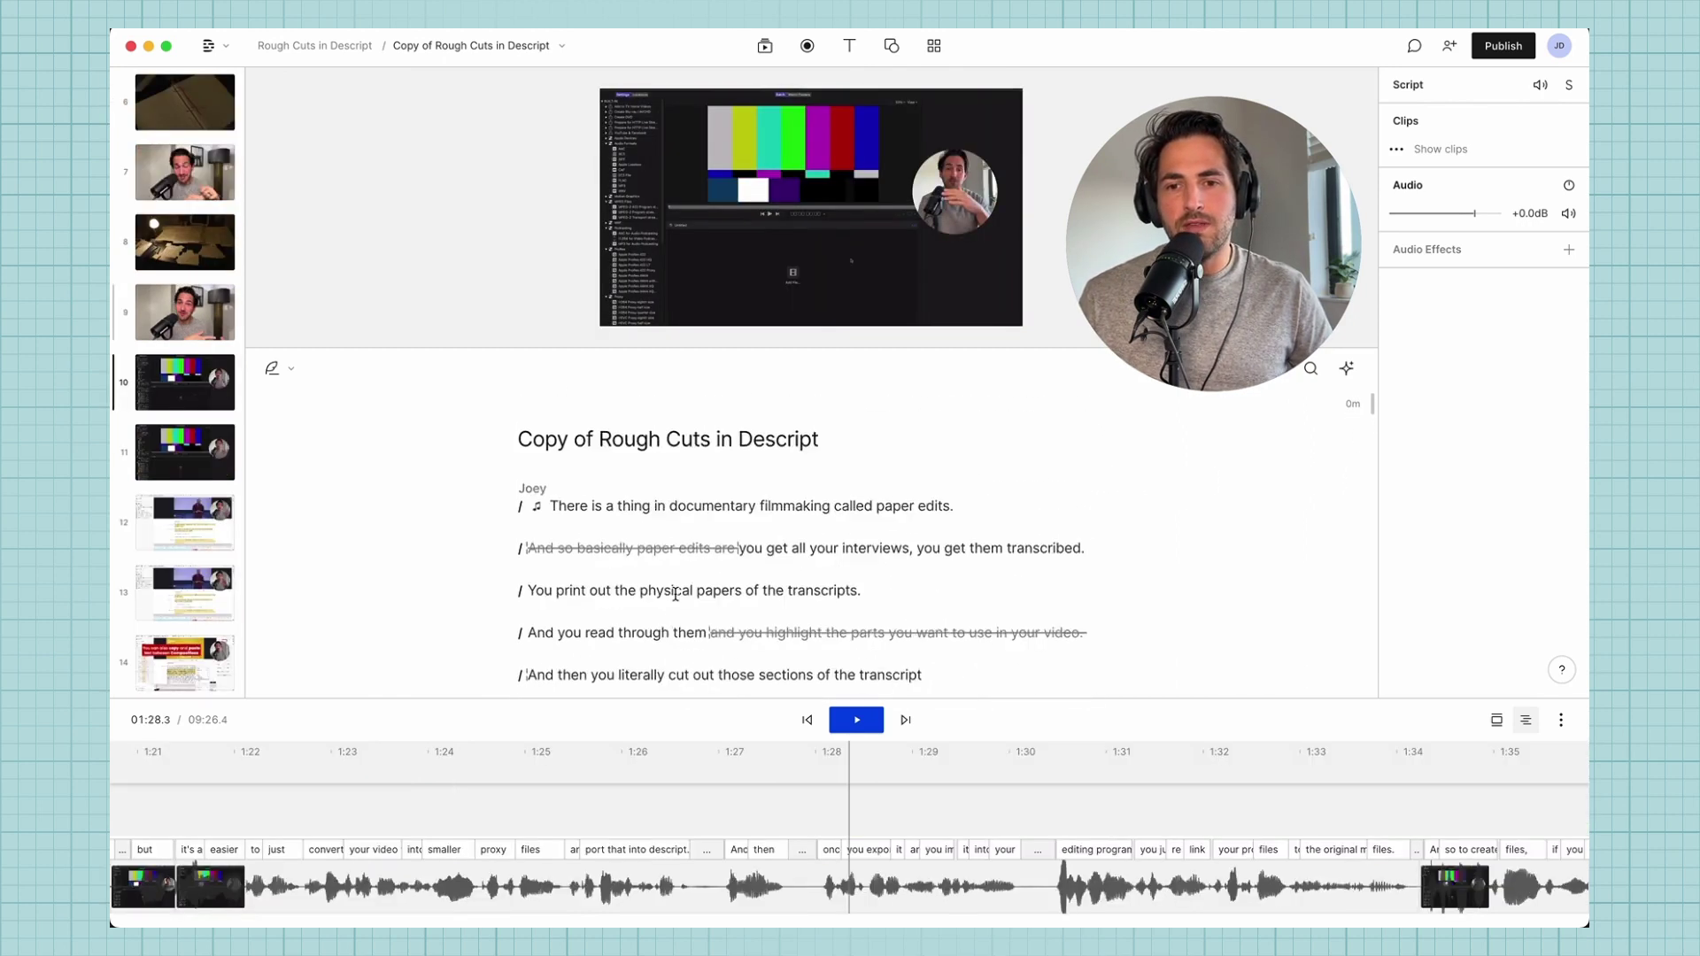
{"action": "scroll", "coordinate": [671, 596], "scroll_direction": "down", "scroll_amount": 1}
{"action": "scroll", "coordinate": [671, 596], "scroll_direction": "down", "scroll_amount": 3}
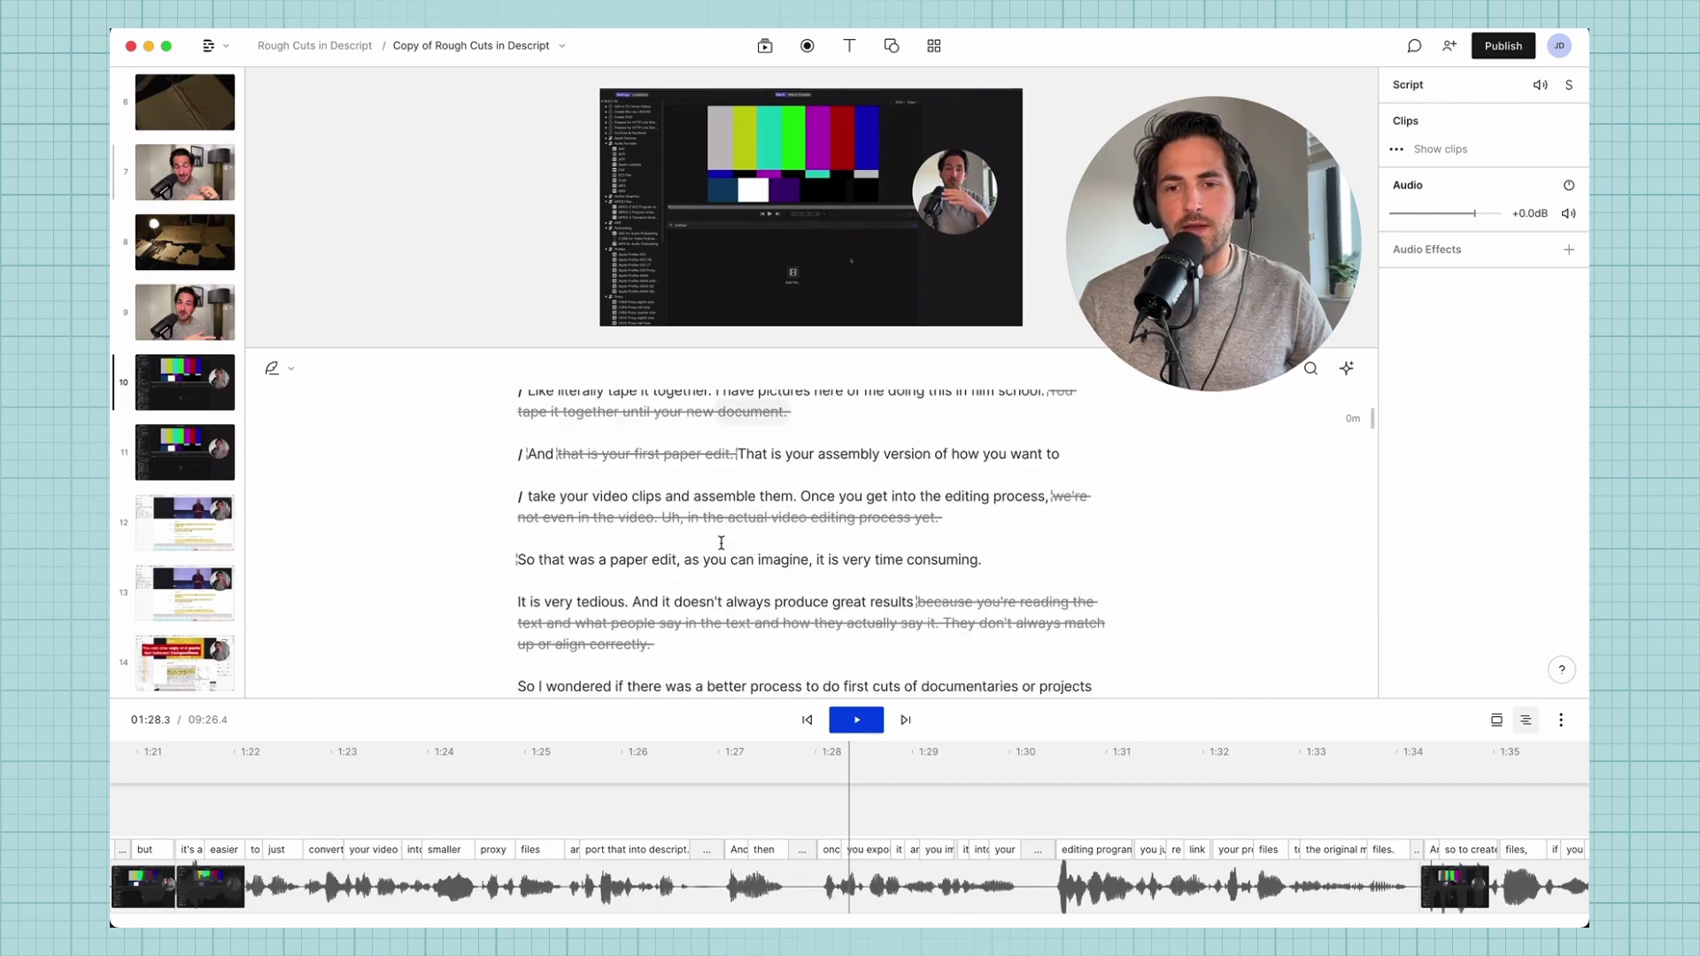
{"action": "scroll", "coordinate": [753, 509], "scroll_direction": "up", "scroll_amount": 2}
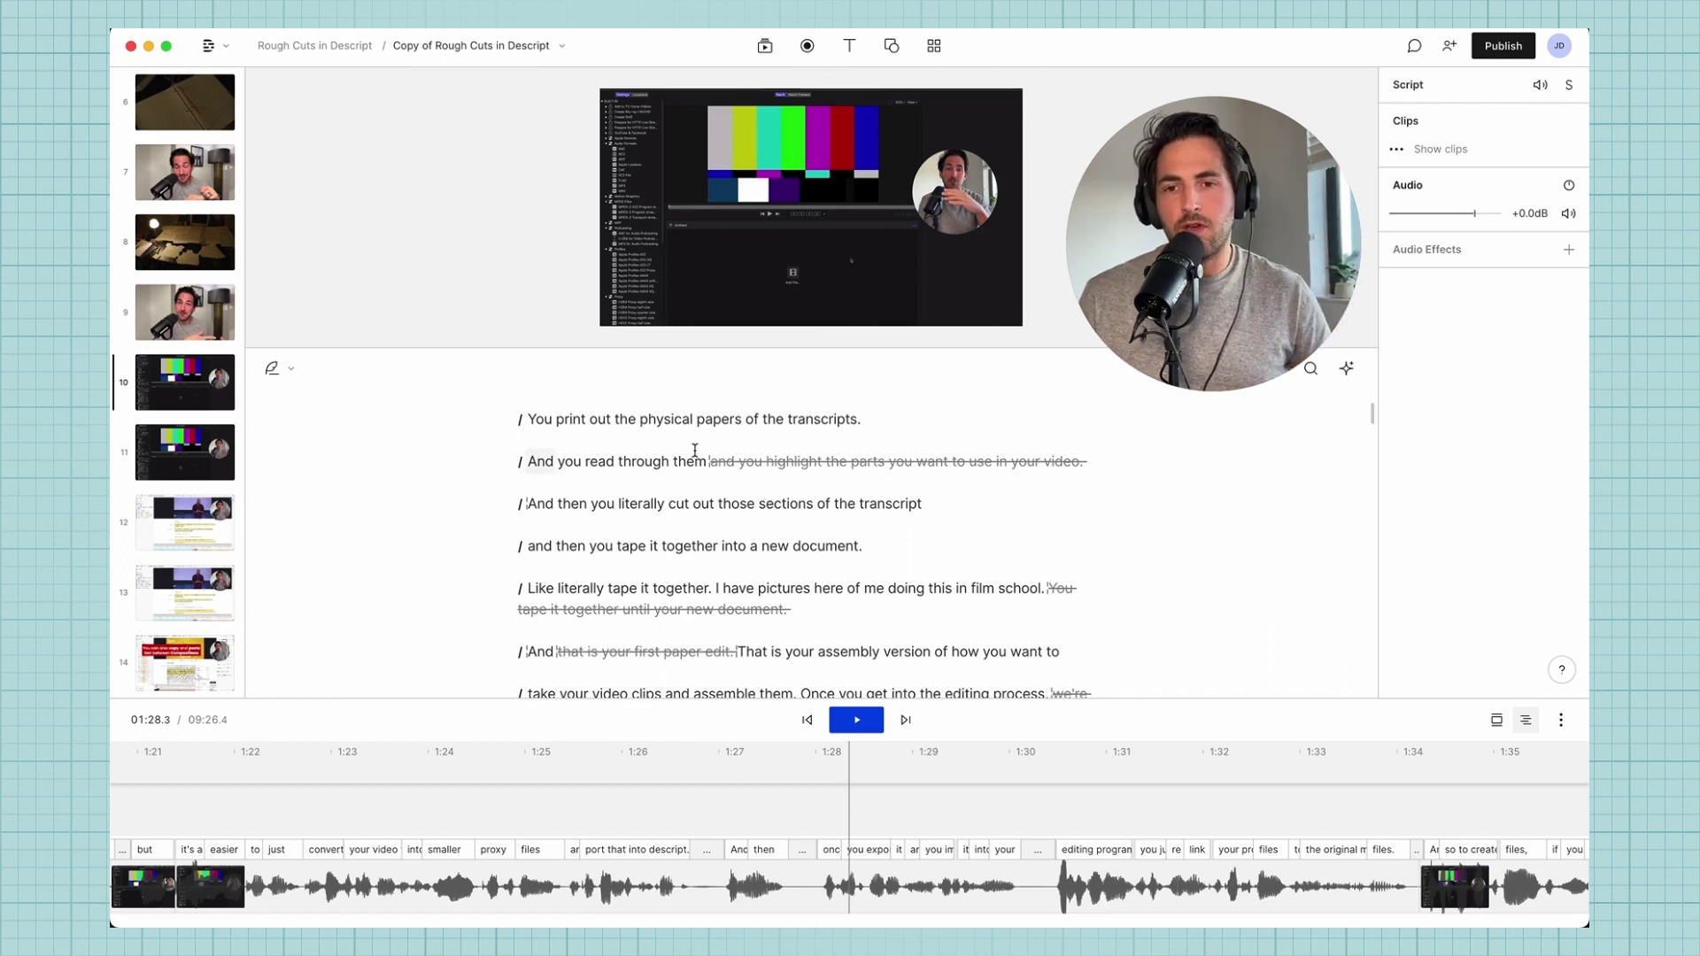
{"action": "scroll", "coordinate": [678, 496], "scroll_direction": "down", "scroll_amount": 10}
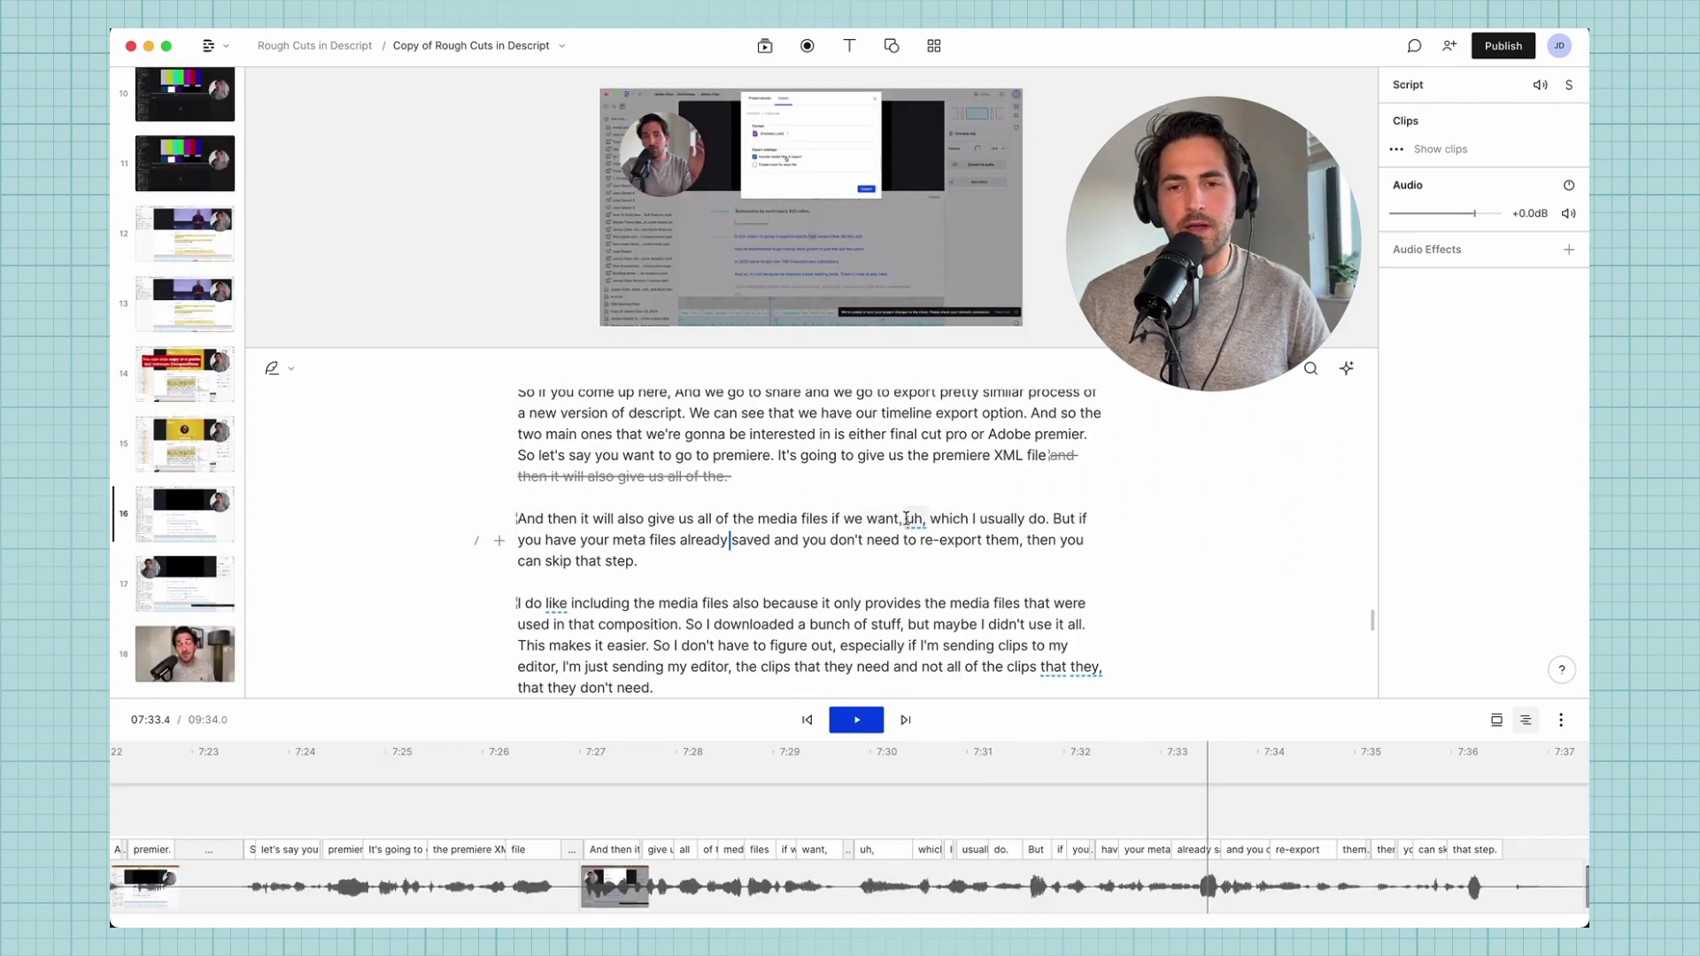
Select the 'uh, which I usually do' passage, undo its deletion, and strike it out instead.
{"action": "left_click_drag", "start_coordinate": [906, 518], "coordinate": [686, 564]}
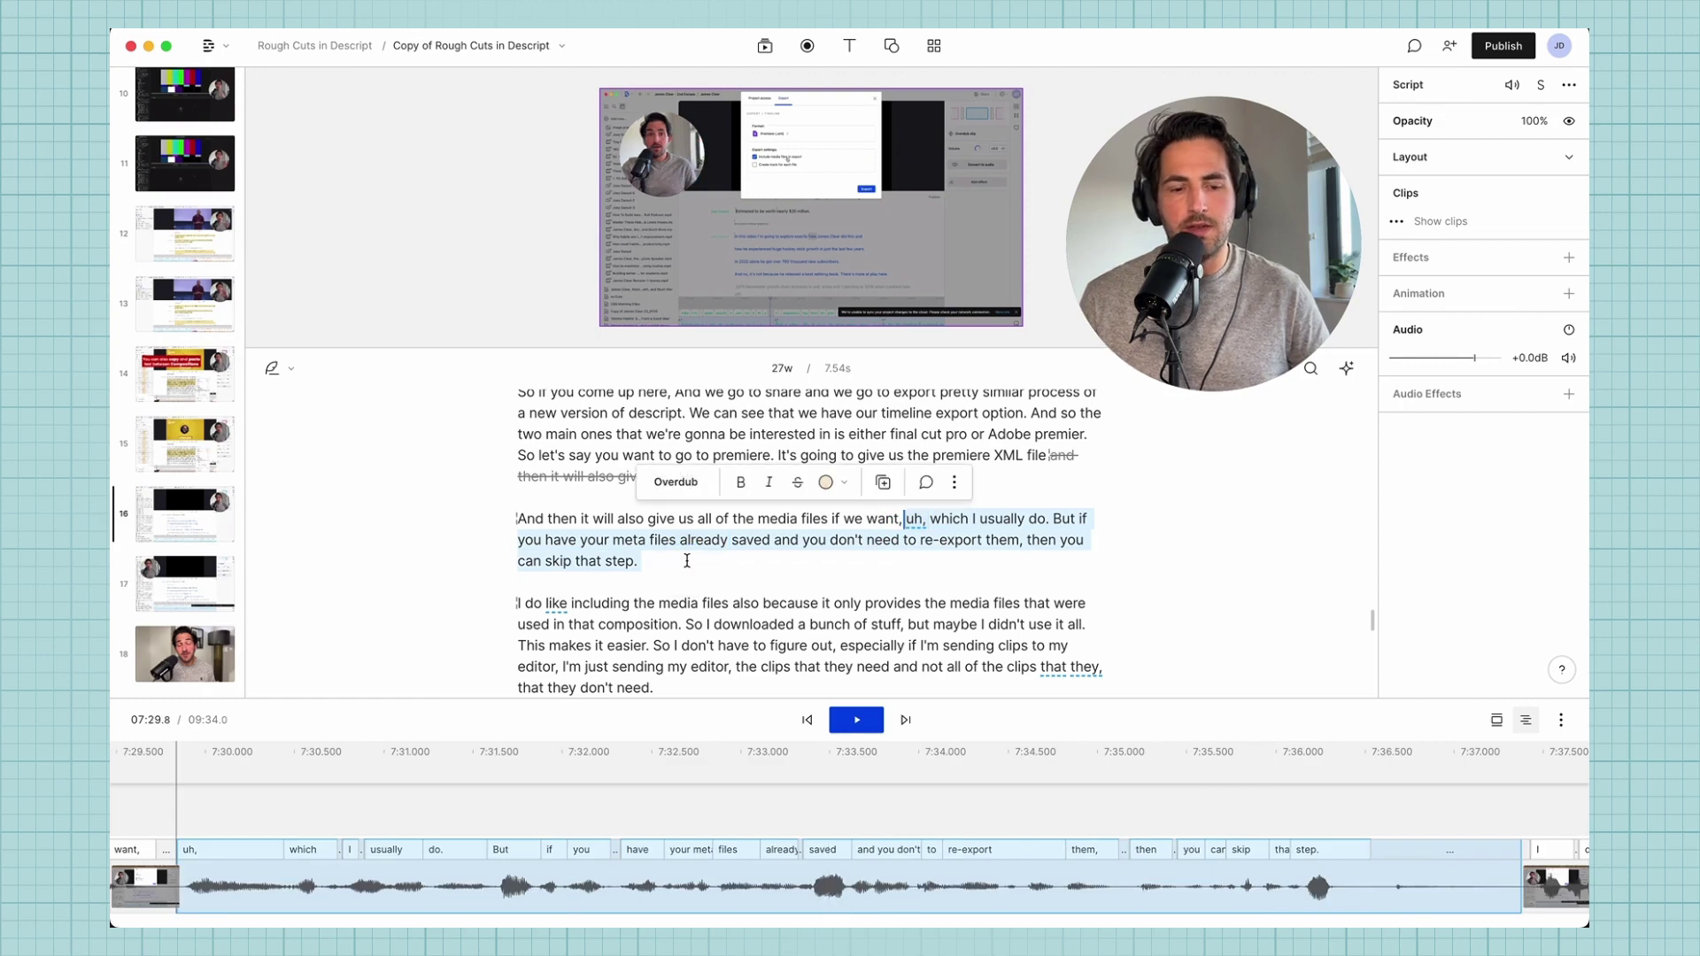
{"action": "key", "text": "BackSpace"}
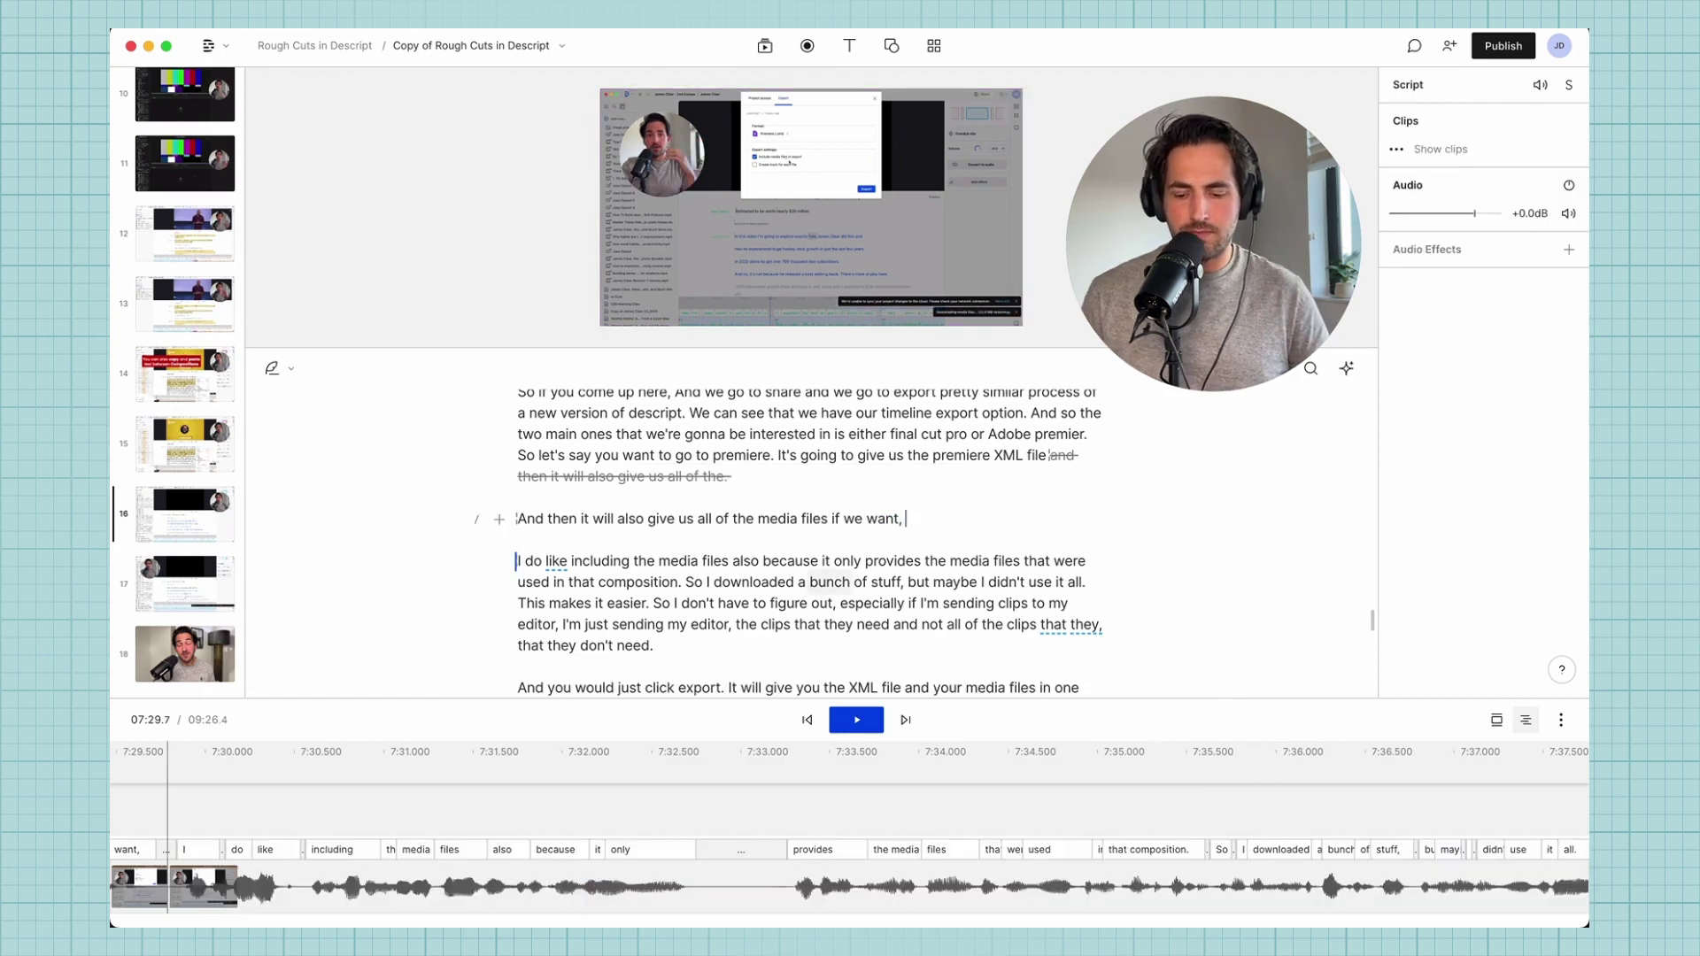
{"action": "key", "text": "super+z"}
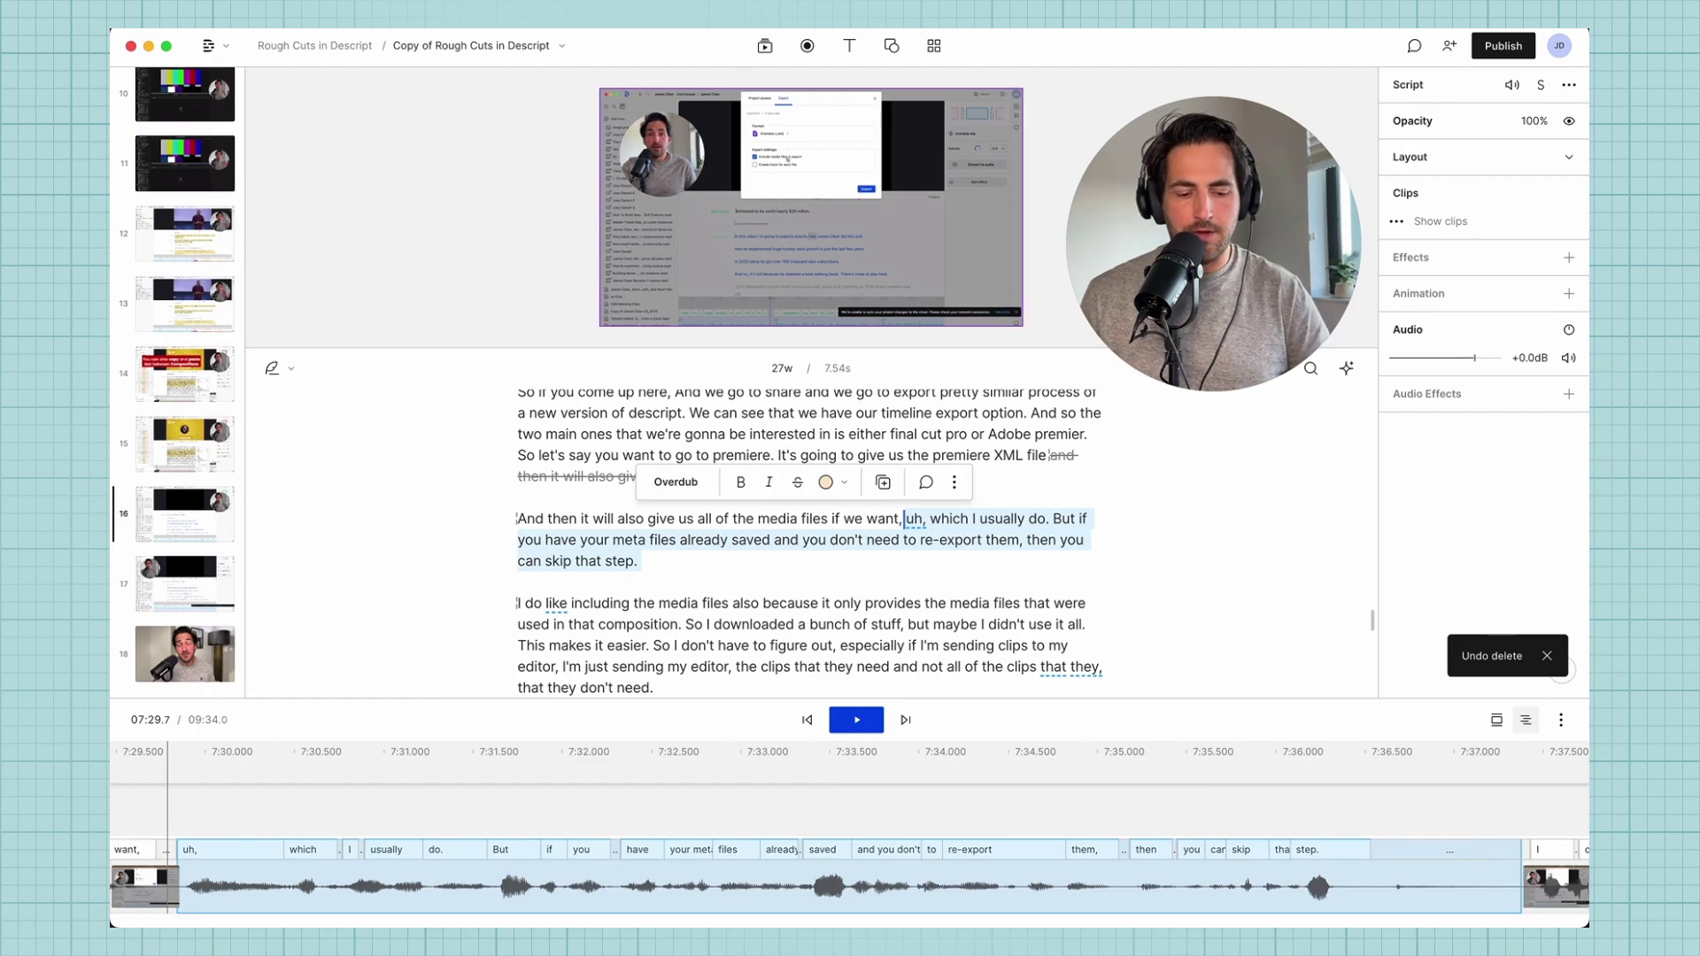
{"action": "left_click", "coordinate": [798, 483]}
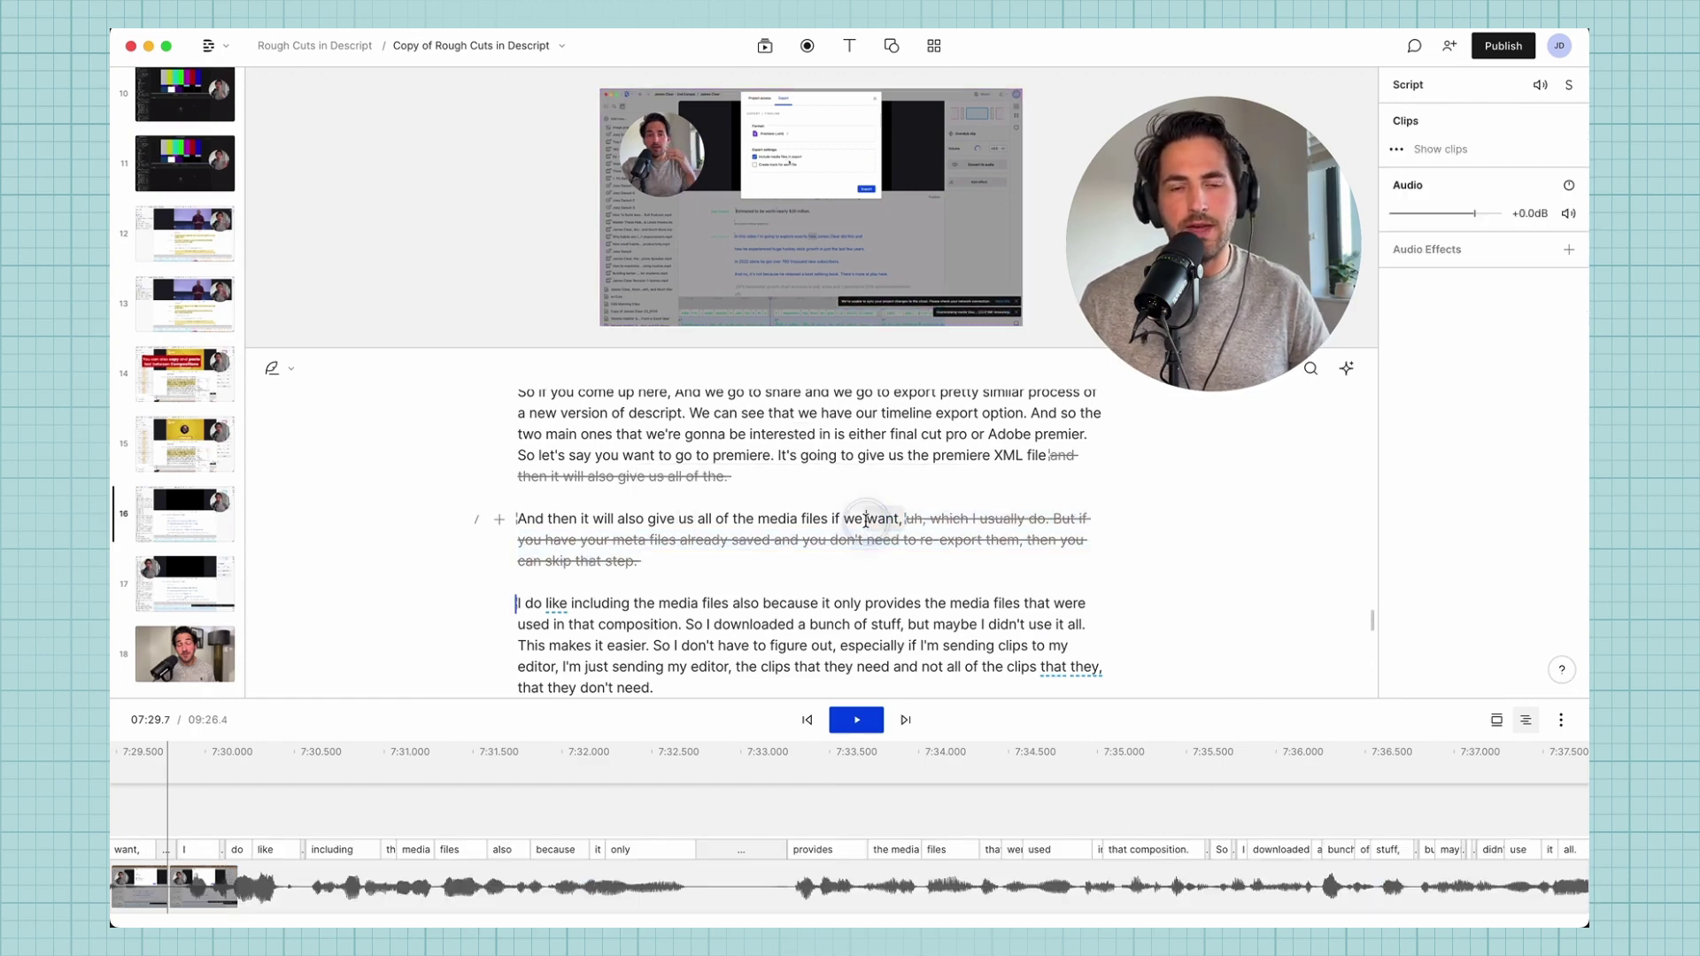
Place the playhead just before the struck-out passage and review the surrounding script.
{"action": "left_click", "coordinate": [866, 519]}
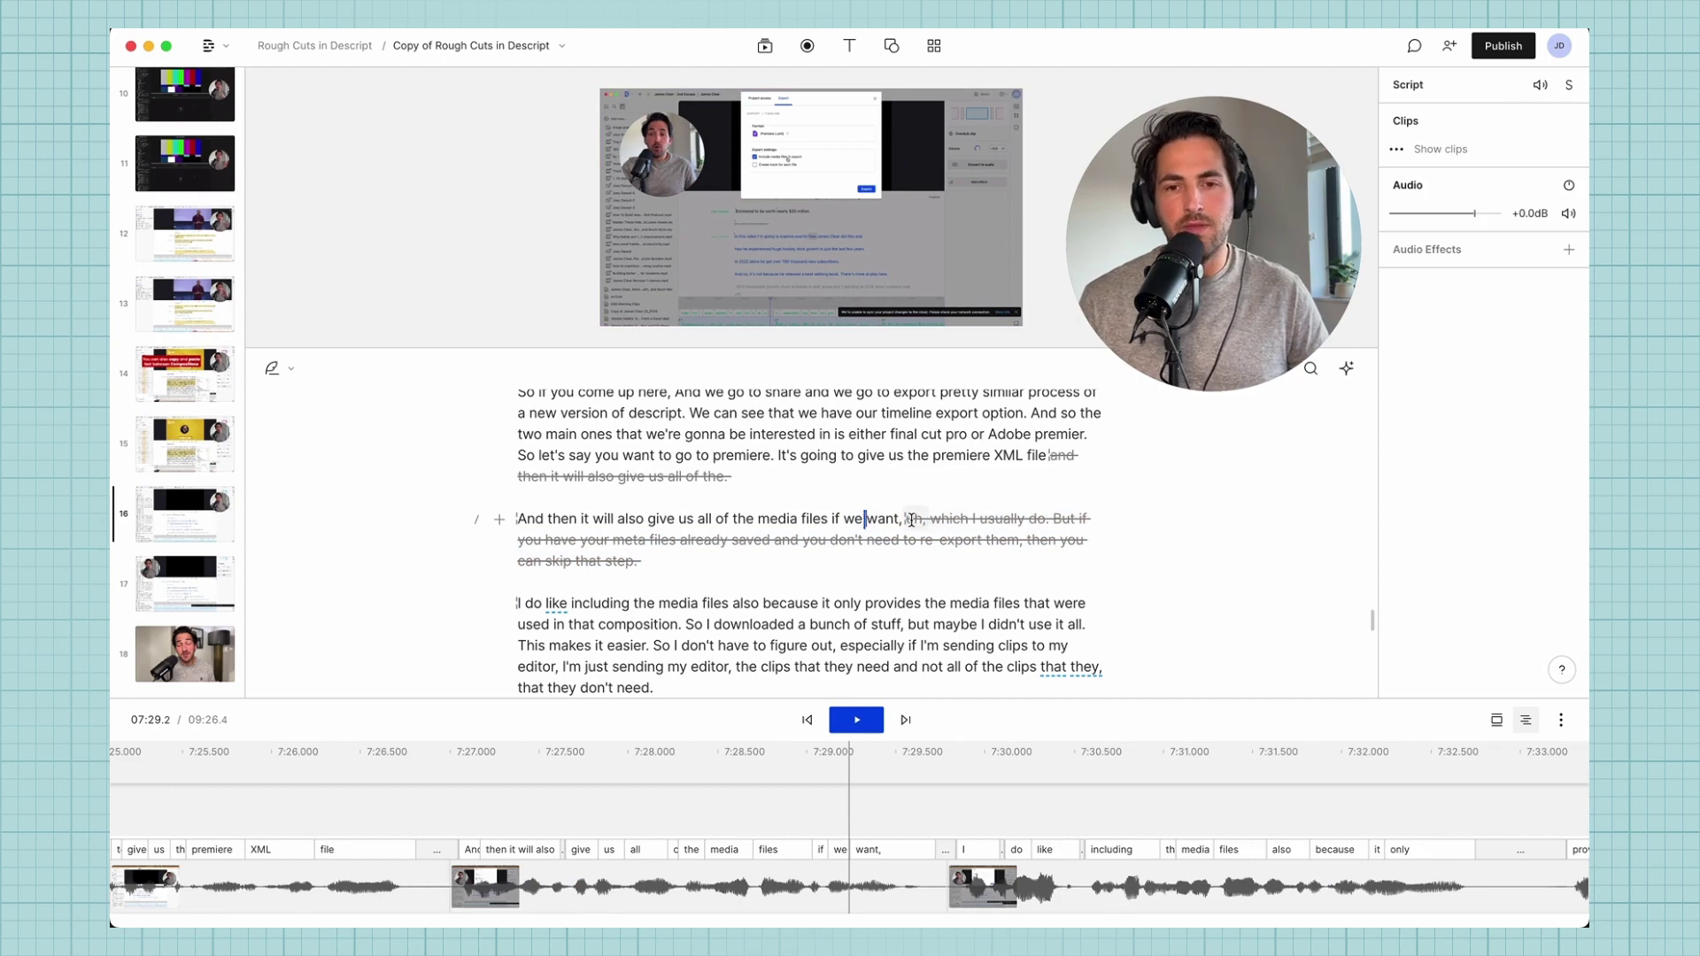
{"action": "scroll", "coordinate": [879, 535], "scroll_direction": "up", "scroll_amount": 15}
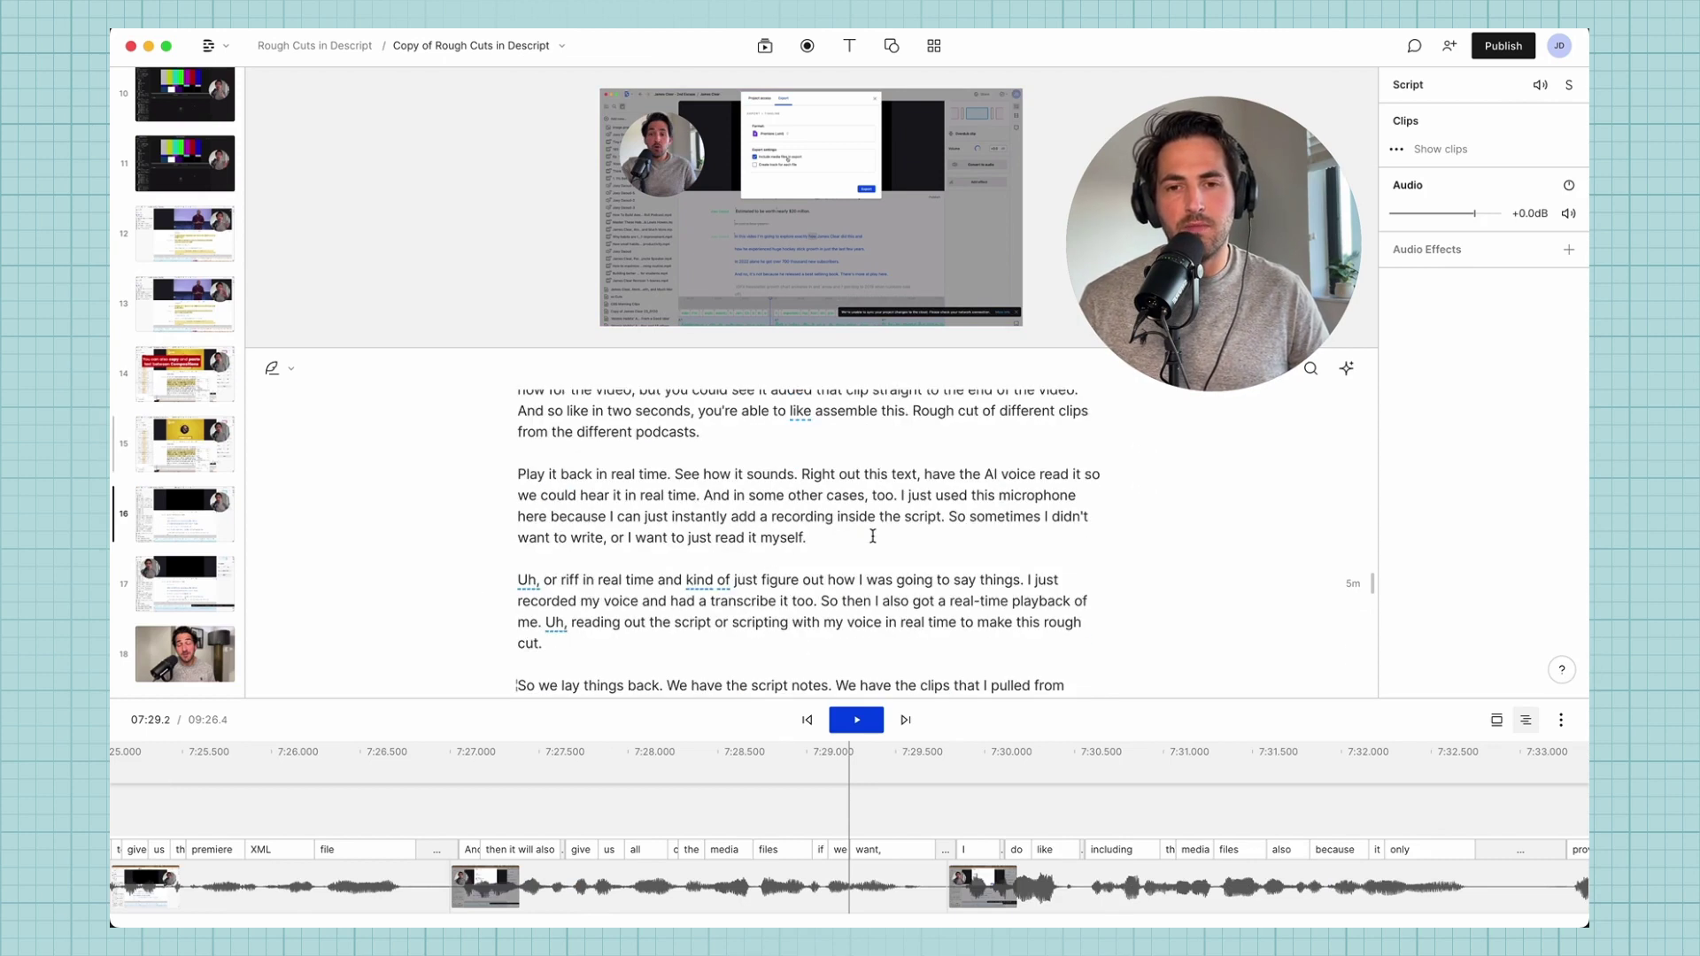
{"action": "scroll", "coordinate": [871, 537], "scroll_direction": "down", "scroll_amount": 10}
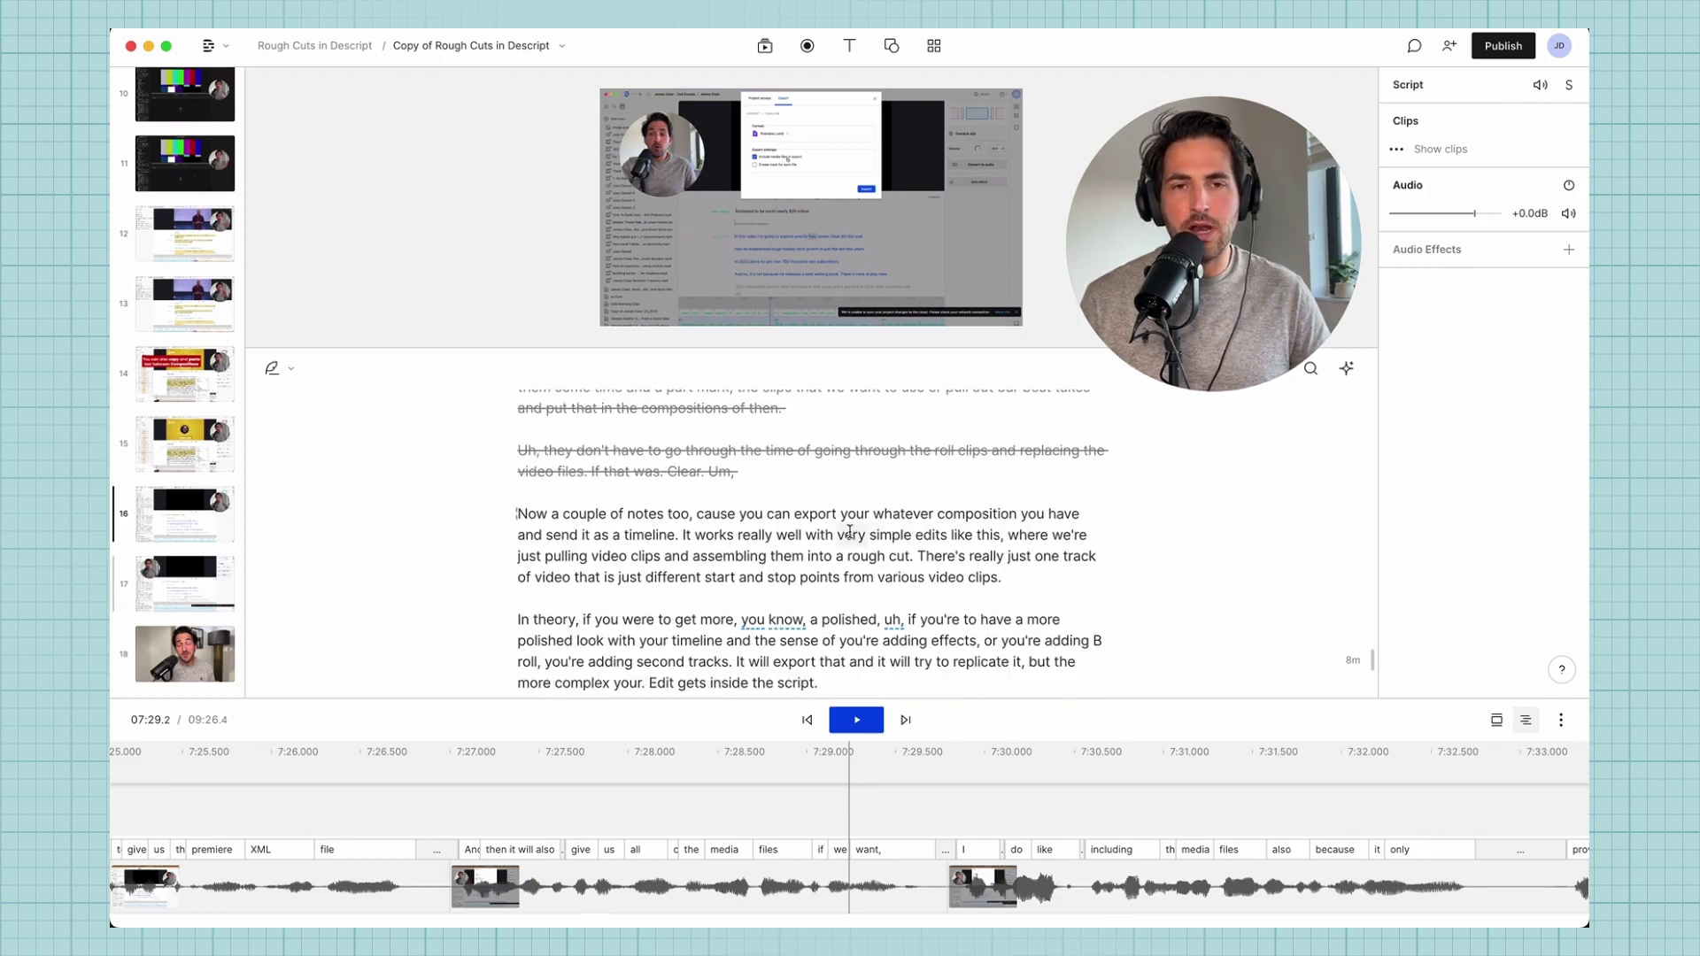
{"action": "scroll", "coordinate": [837, 528], "scroll_direction": "up", "scroll_amount": 4}
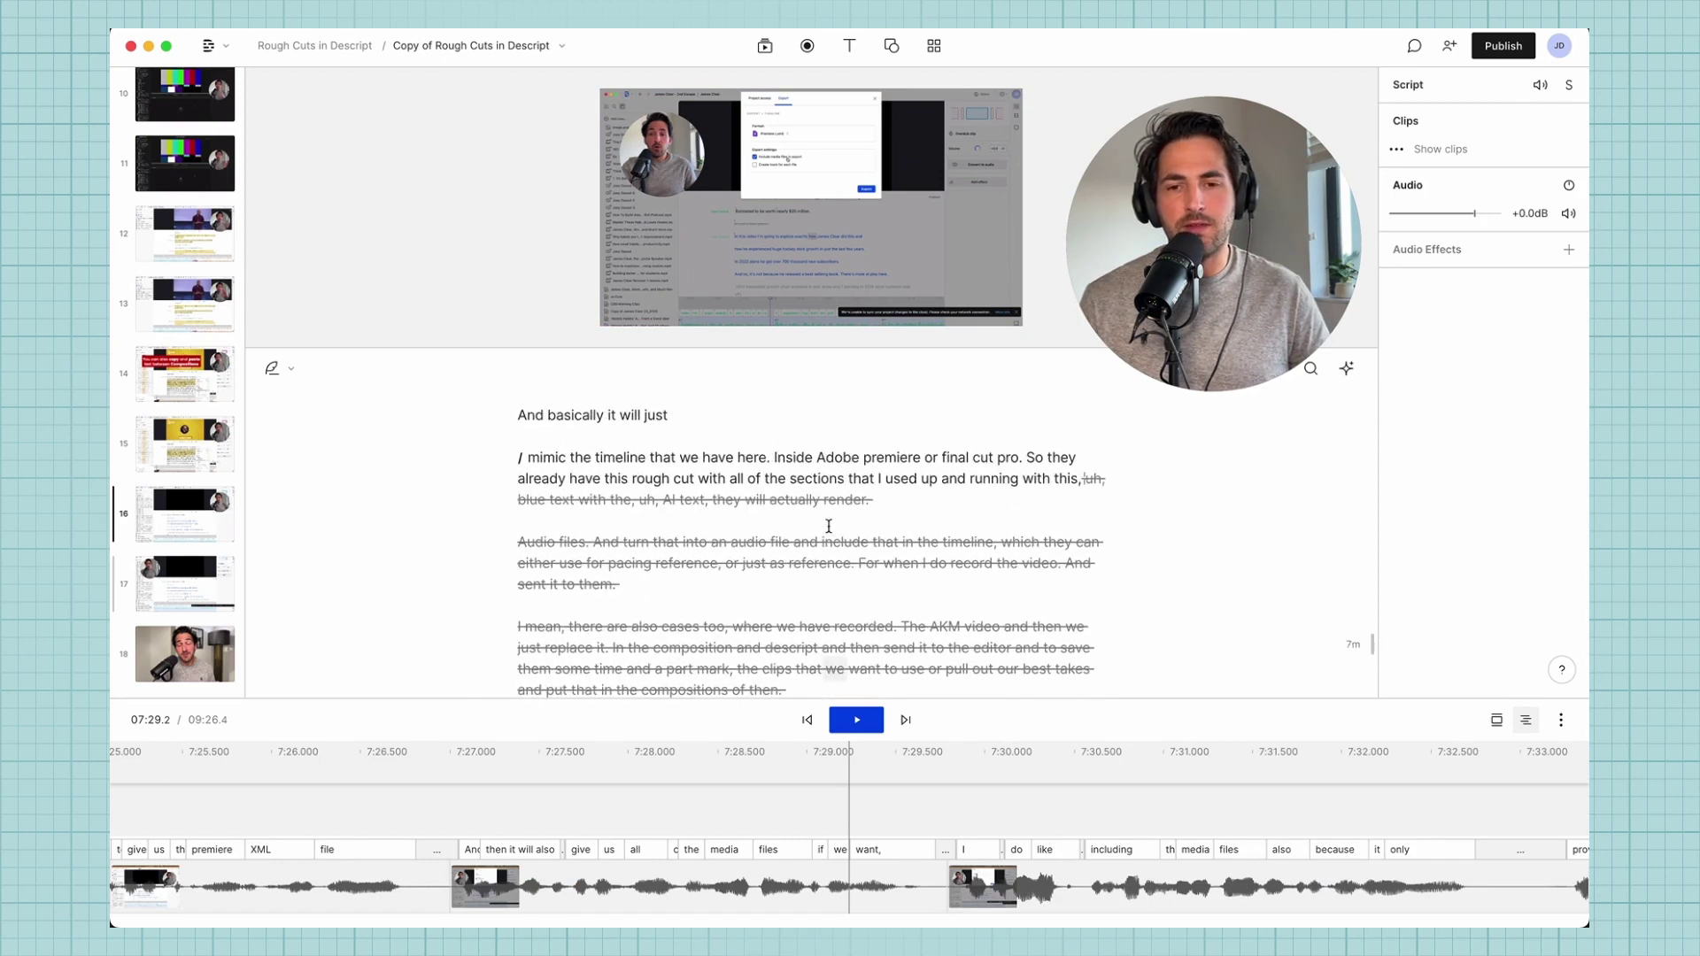
{"action": "scroll", "coordinate": [822, 530], "scroll_direction": "down", "scroll_amount": 1}
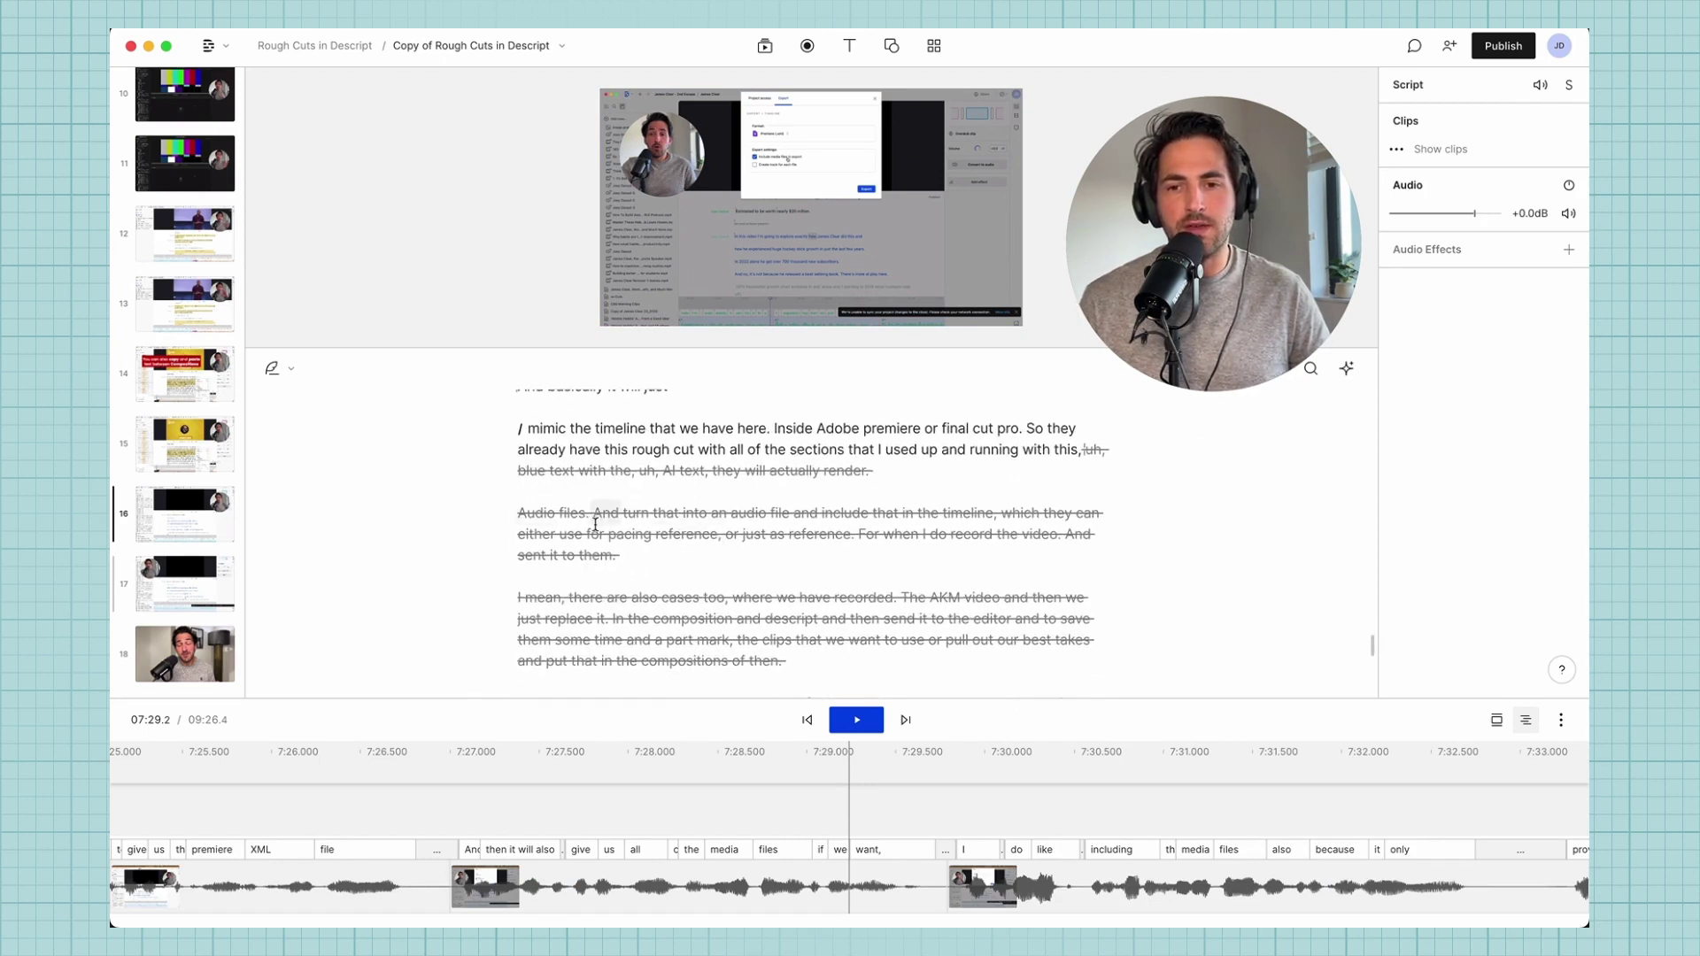
{"action": "scroll", "coordinate": [606, 527], "scroll_direction": "down", "scroll_amount": 1}
{"action": "scroll", "coordinate": [642, 573], "scroll_direction": "down", "scroll_amount": 2}
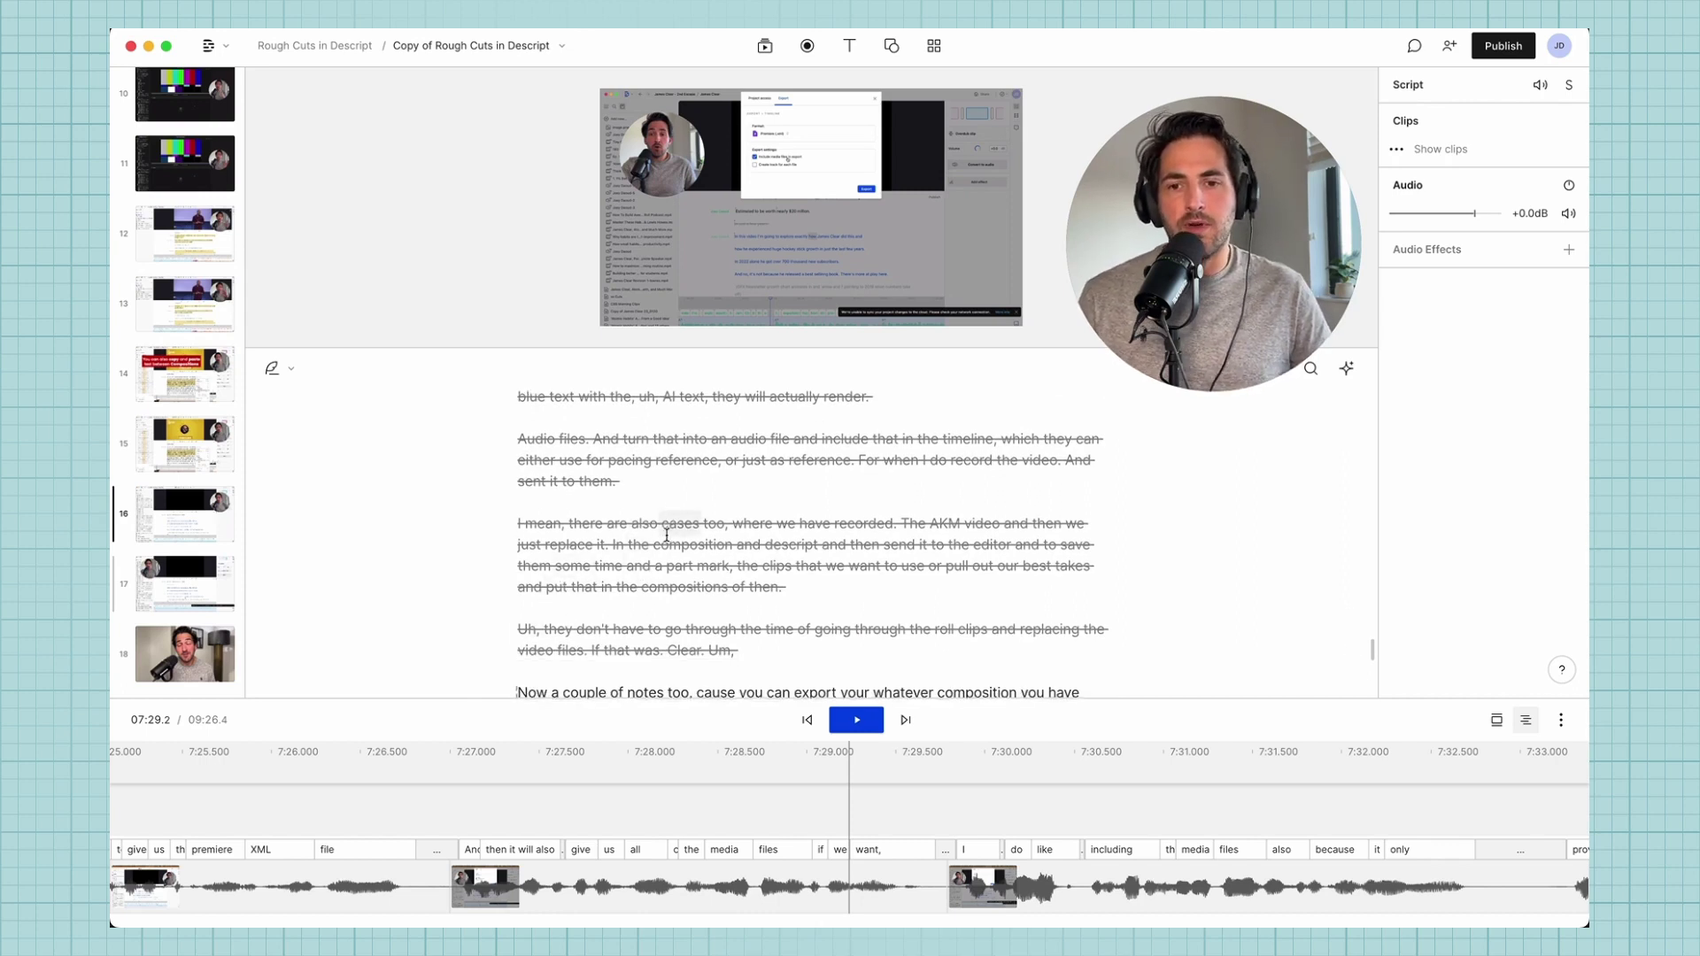
{"action": "scroll", "coordinate": [673, 536], "scroll_direction": "down", "scroll_amount": 1}
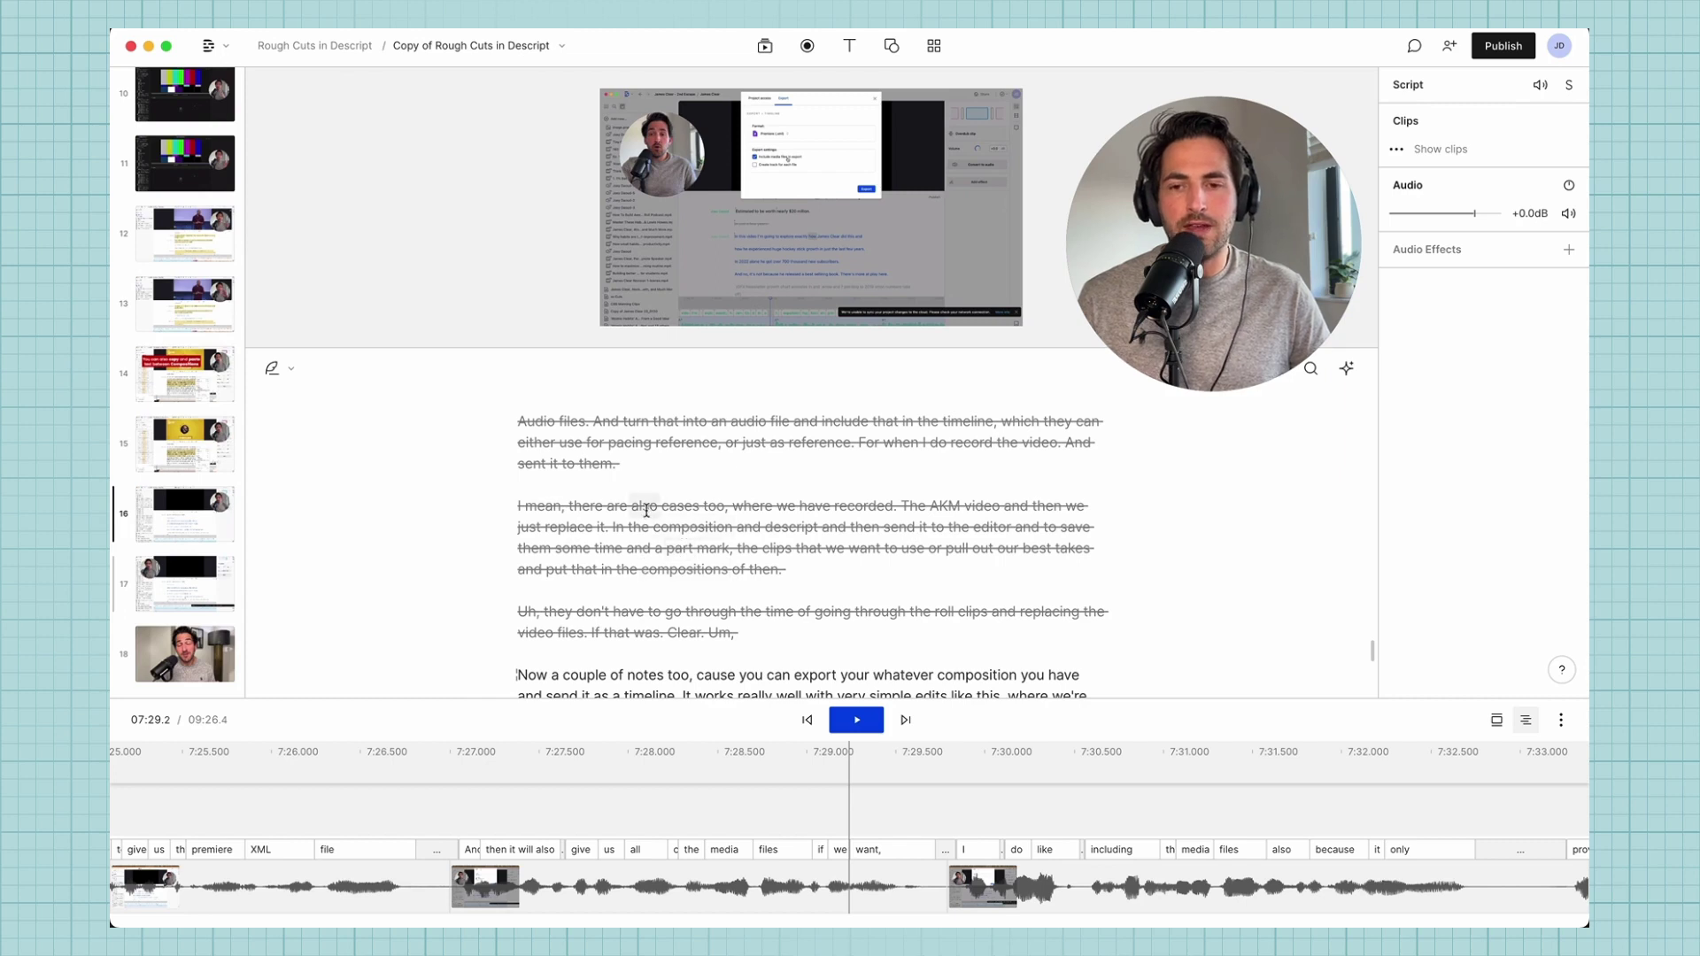
{"action": "scroll", "coordinate": [691, 531], "scroll_direction": "up", "scroll_amount": 3}
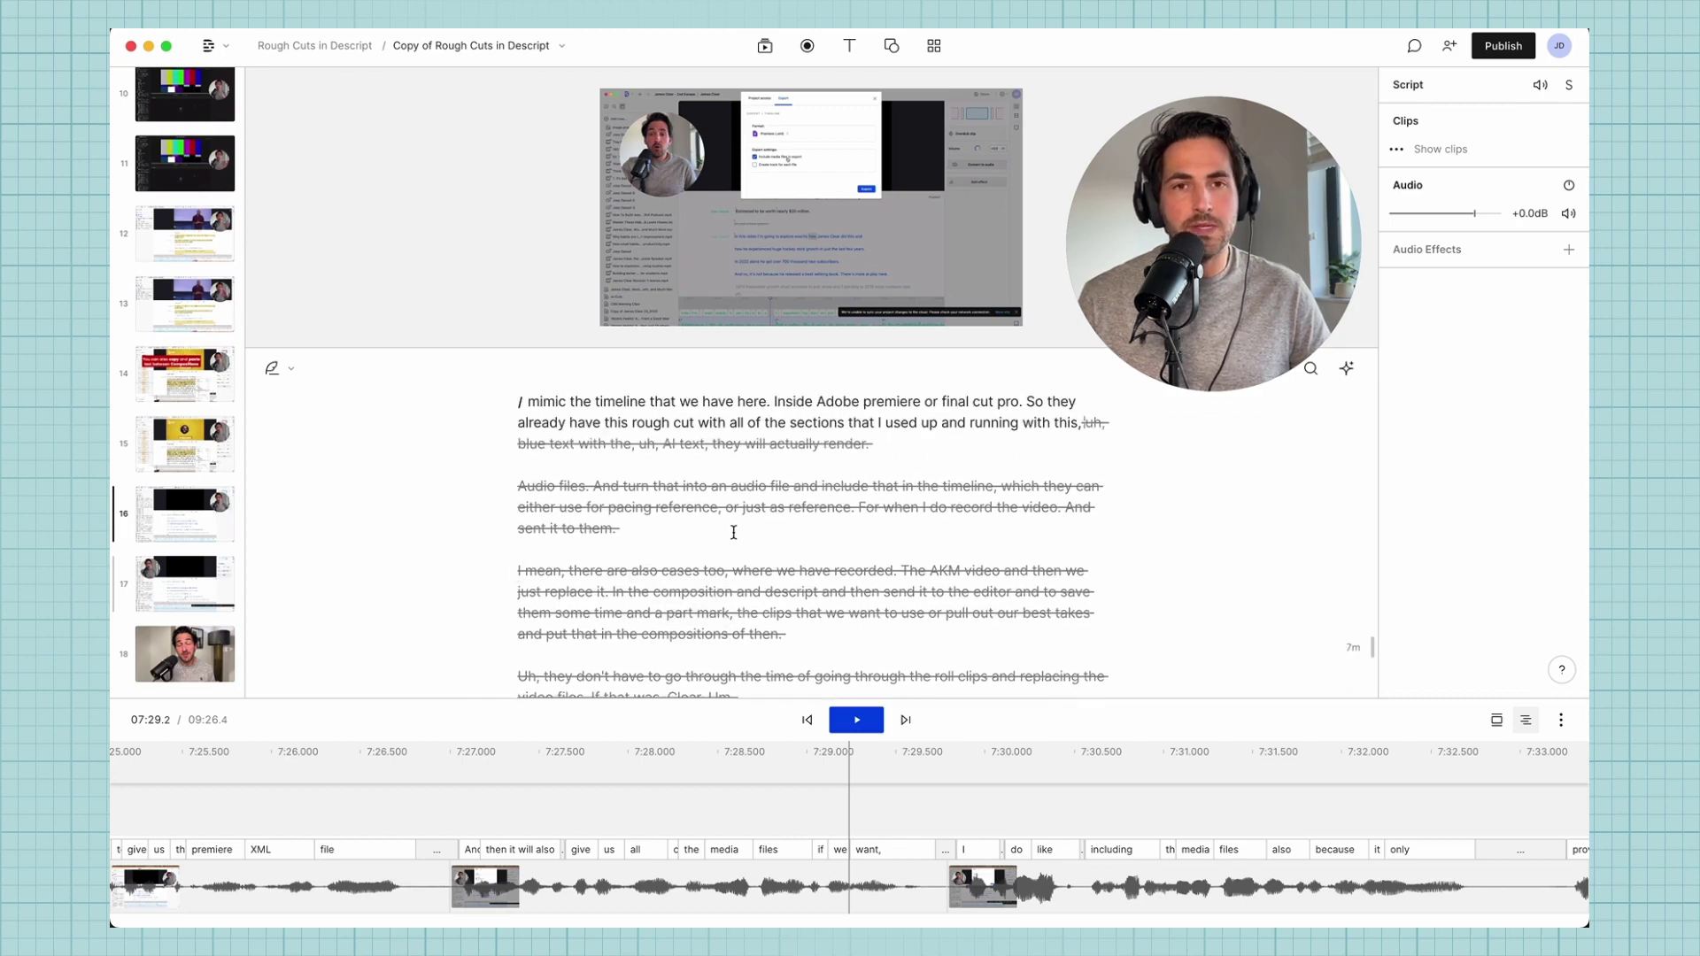
Play from the 'and running' line, return to 08:09.0, and select the 'Now a couple of notes too' paragraph.
{"action": "left_click", "coordinate": [968, 422]}
{"action": "key", "text": "space"}
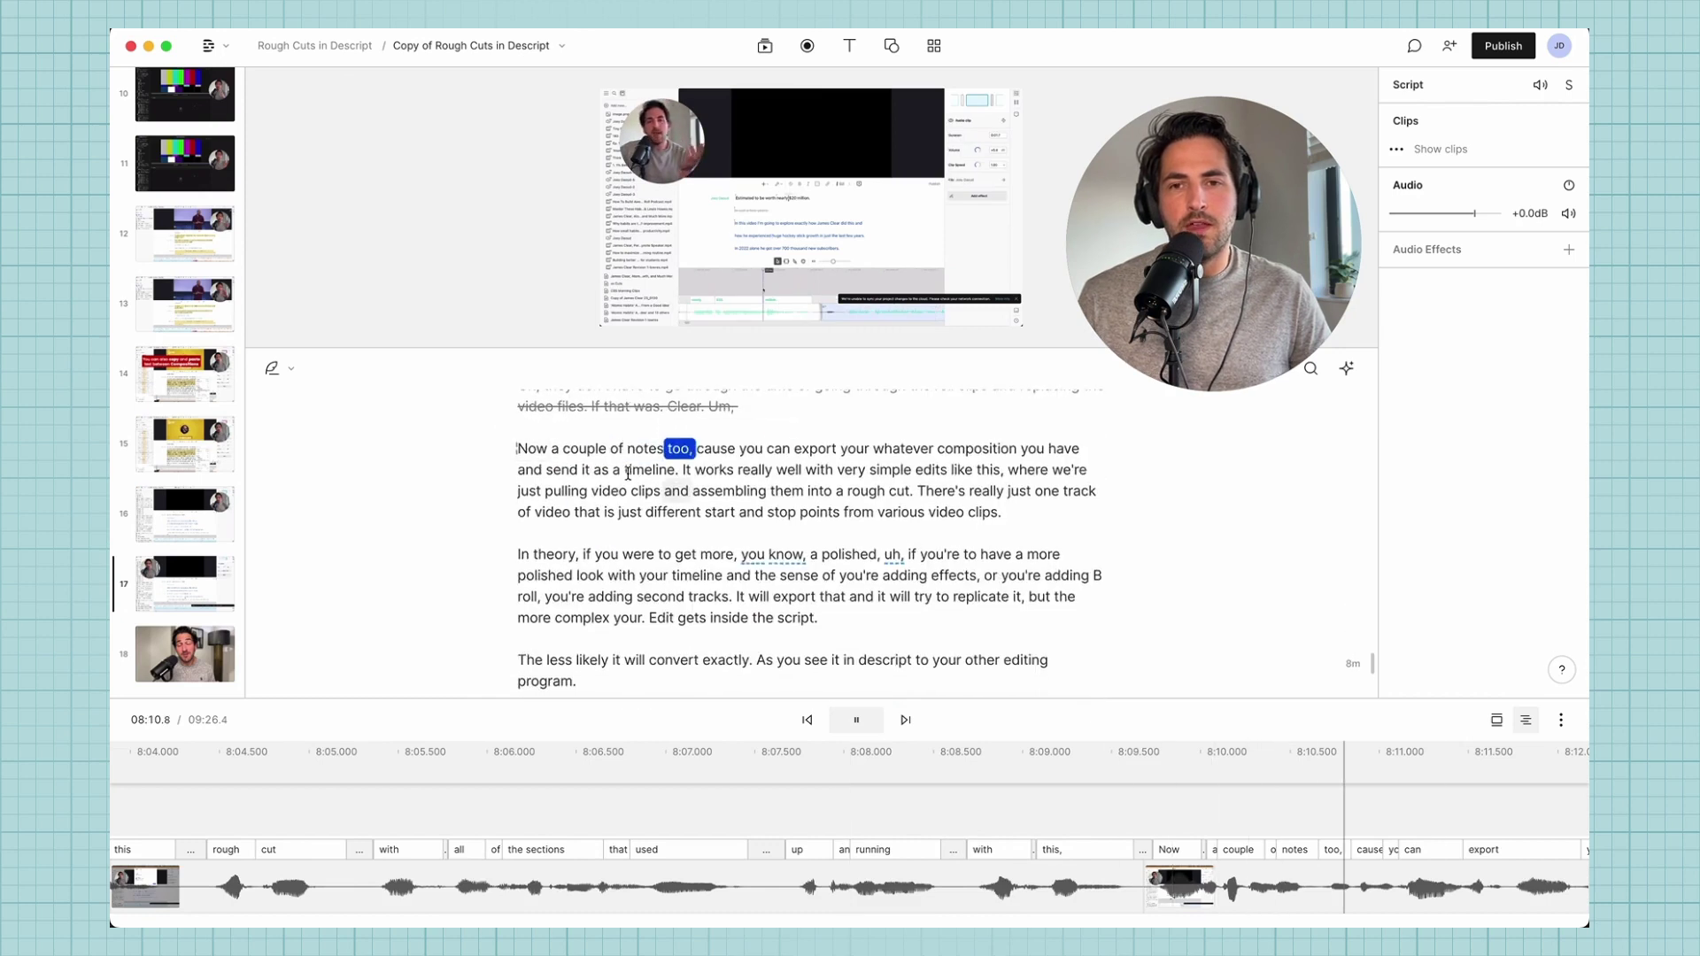
{"action": "key", "text": "space"}
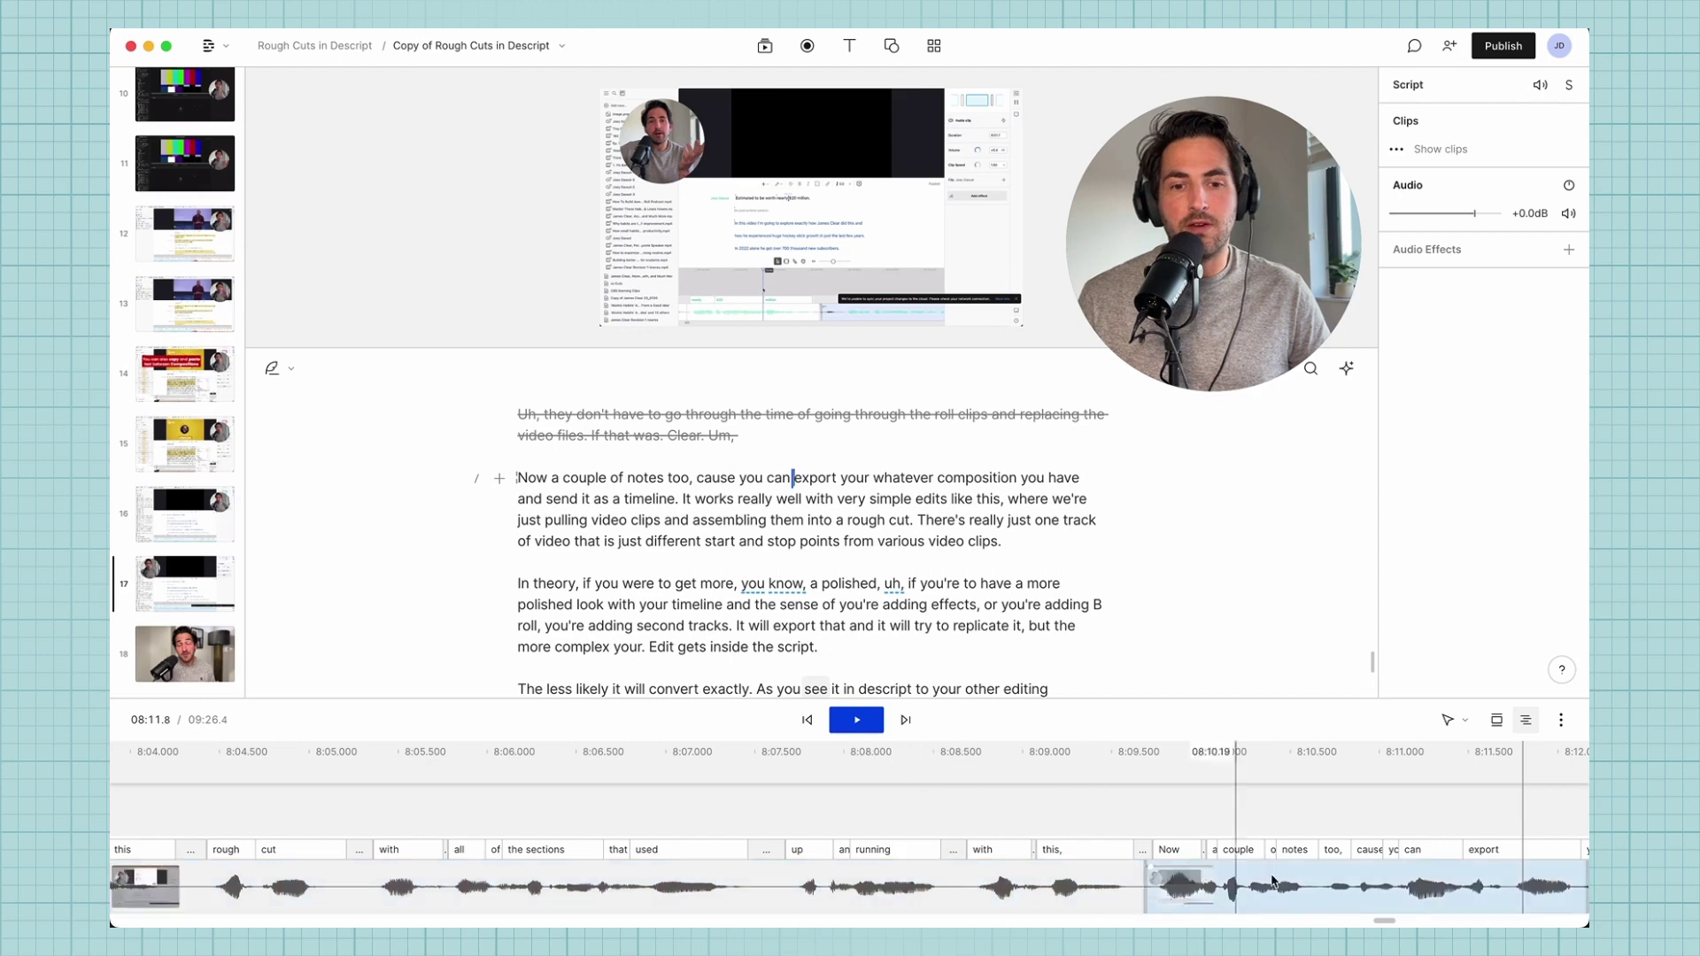
{"action": "left_click", "coordinate": [1029, 762]}
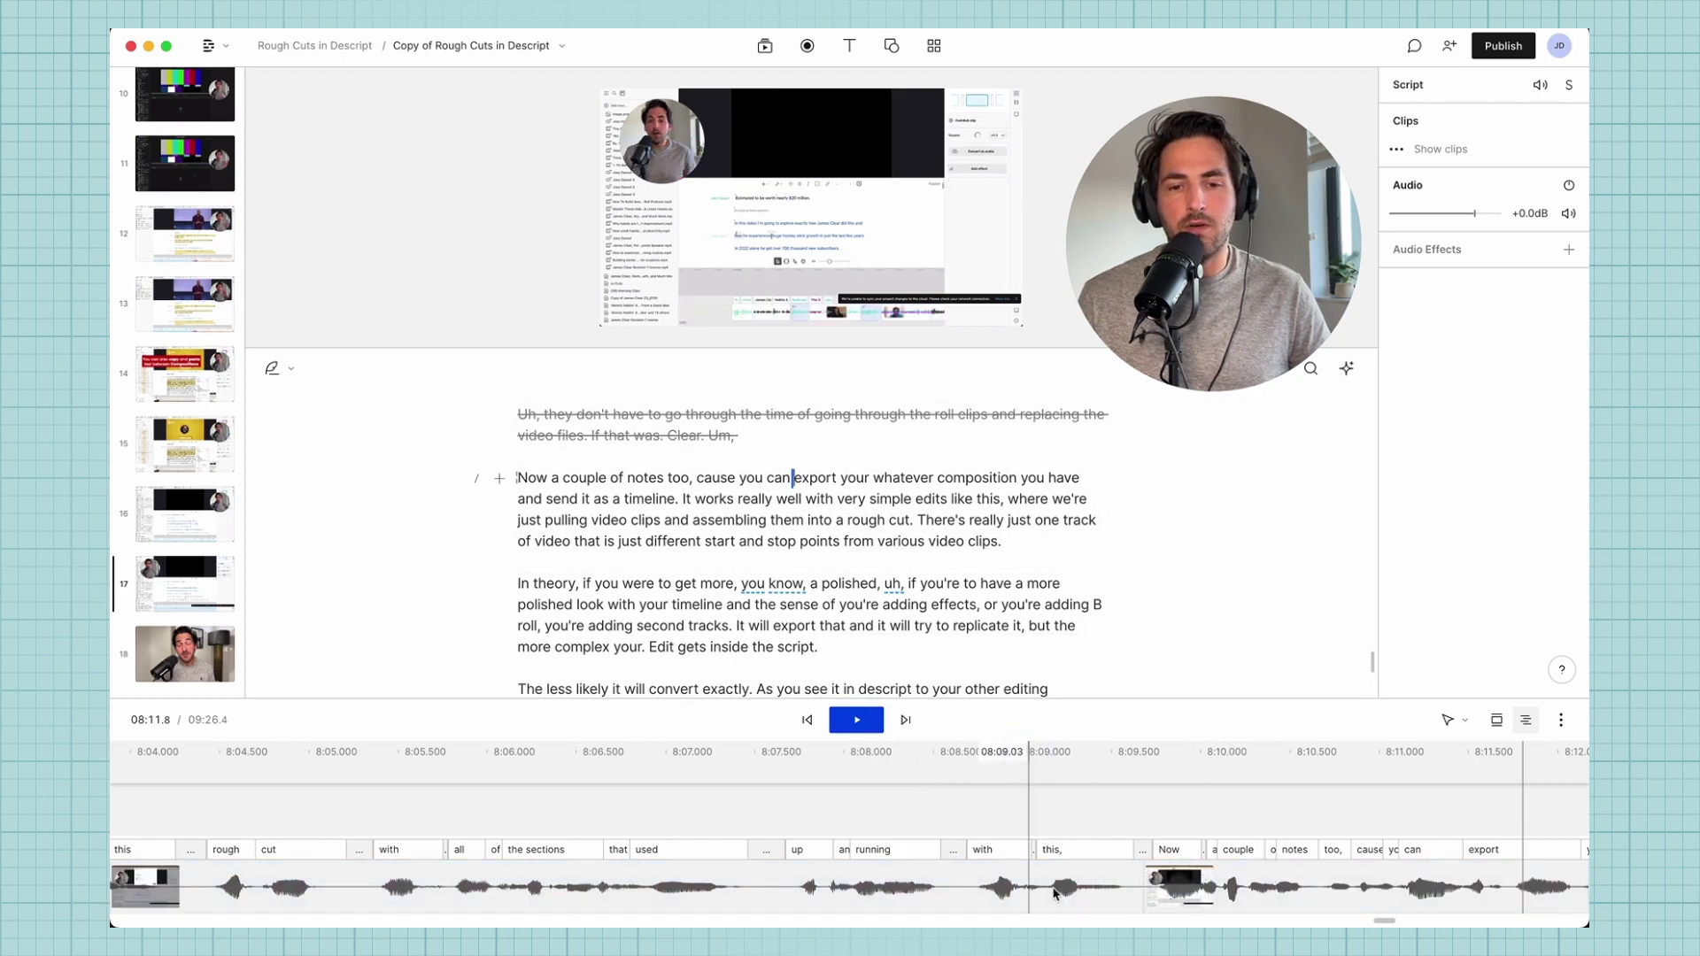
{"action": "left_click", "coordinate": [1197, 769]}
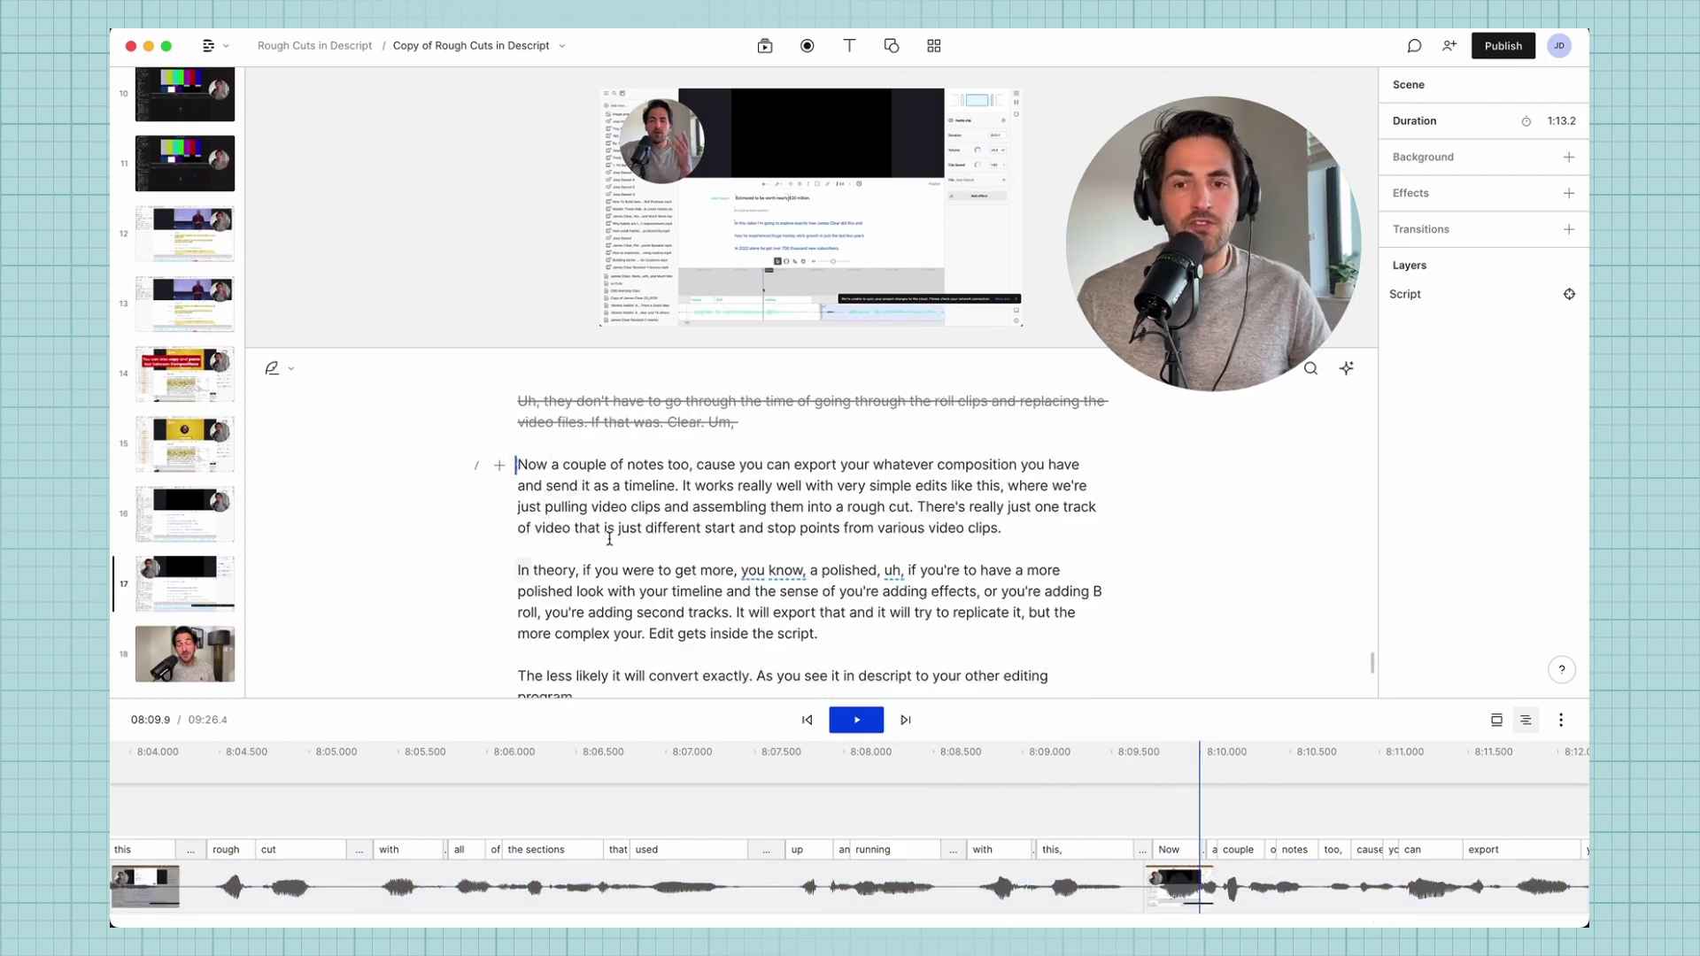
{"action": "left_click_drag", "start_coordinate": [521, 464], "coordinate": [980, 529]}
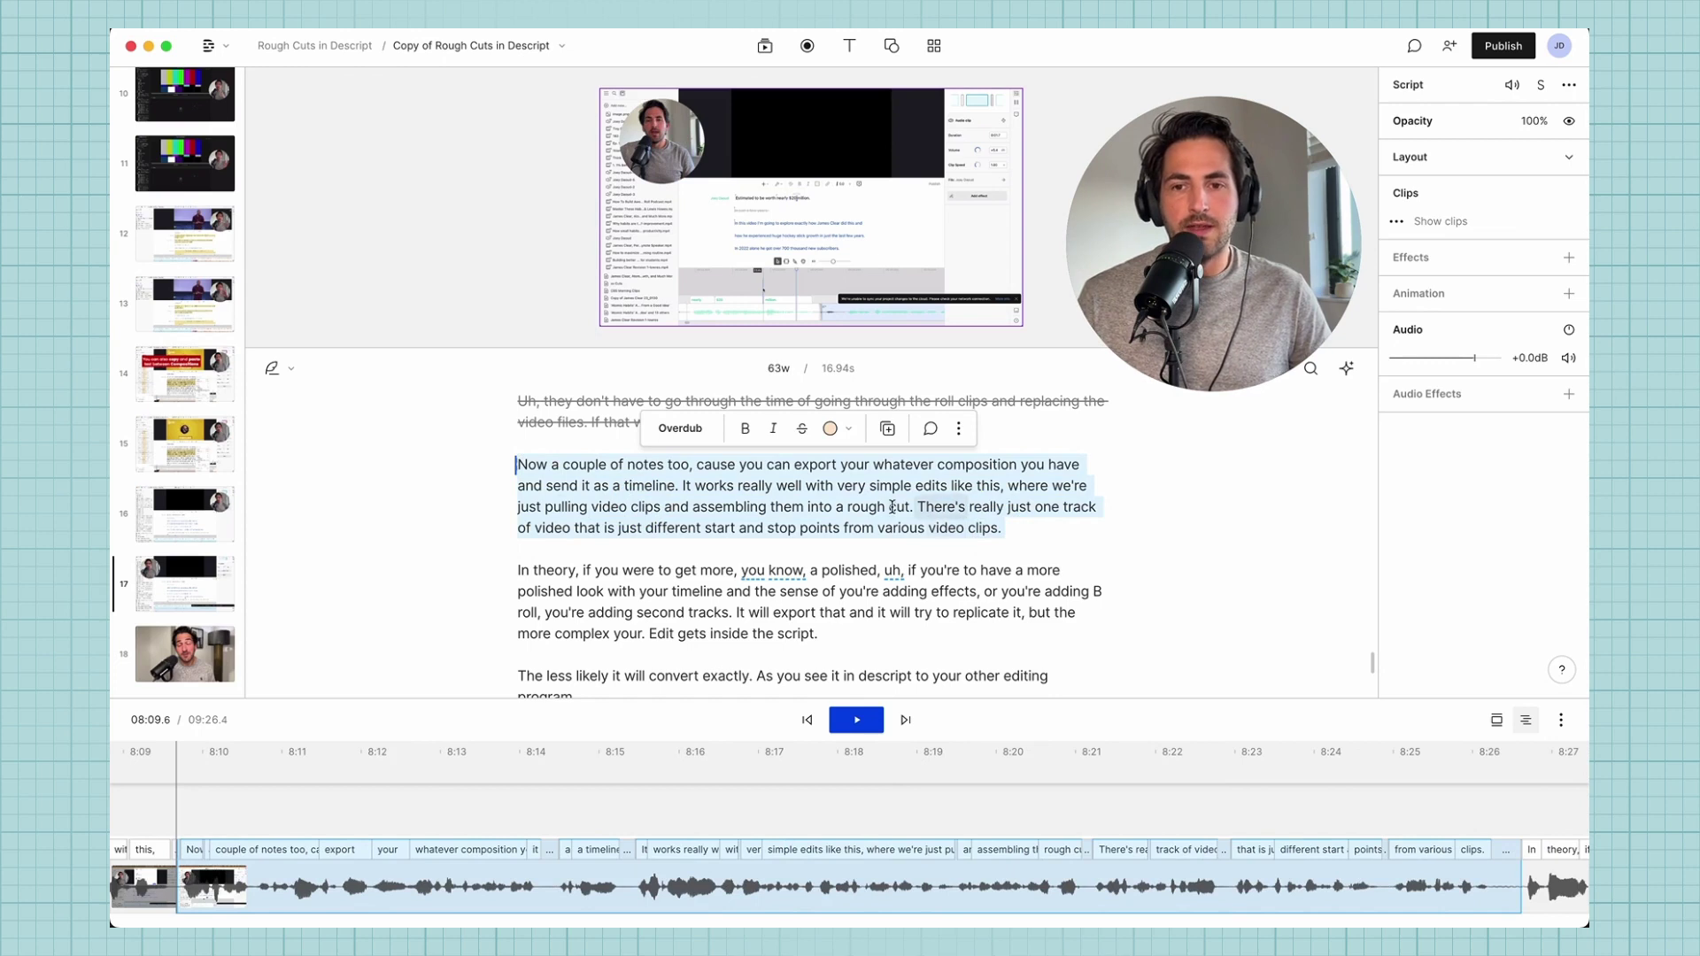
{"action": "scroll", "coordinate": [892, 506], "scroll_direction": "up", "scroll_amount": 10}
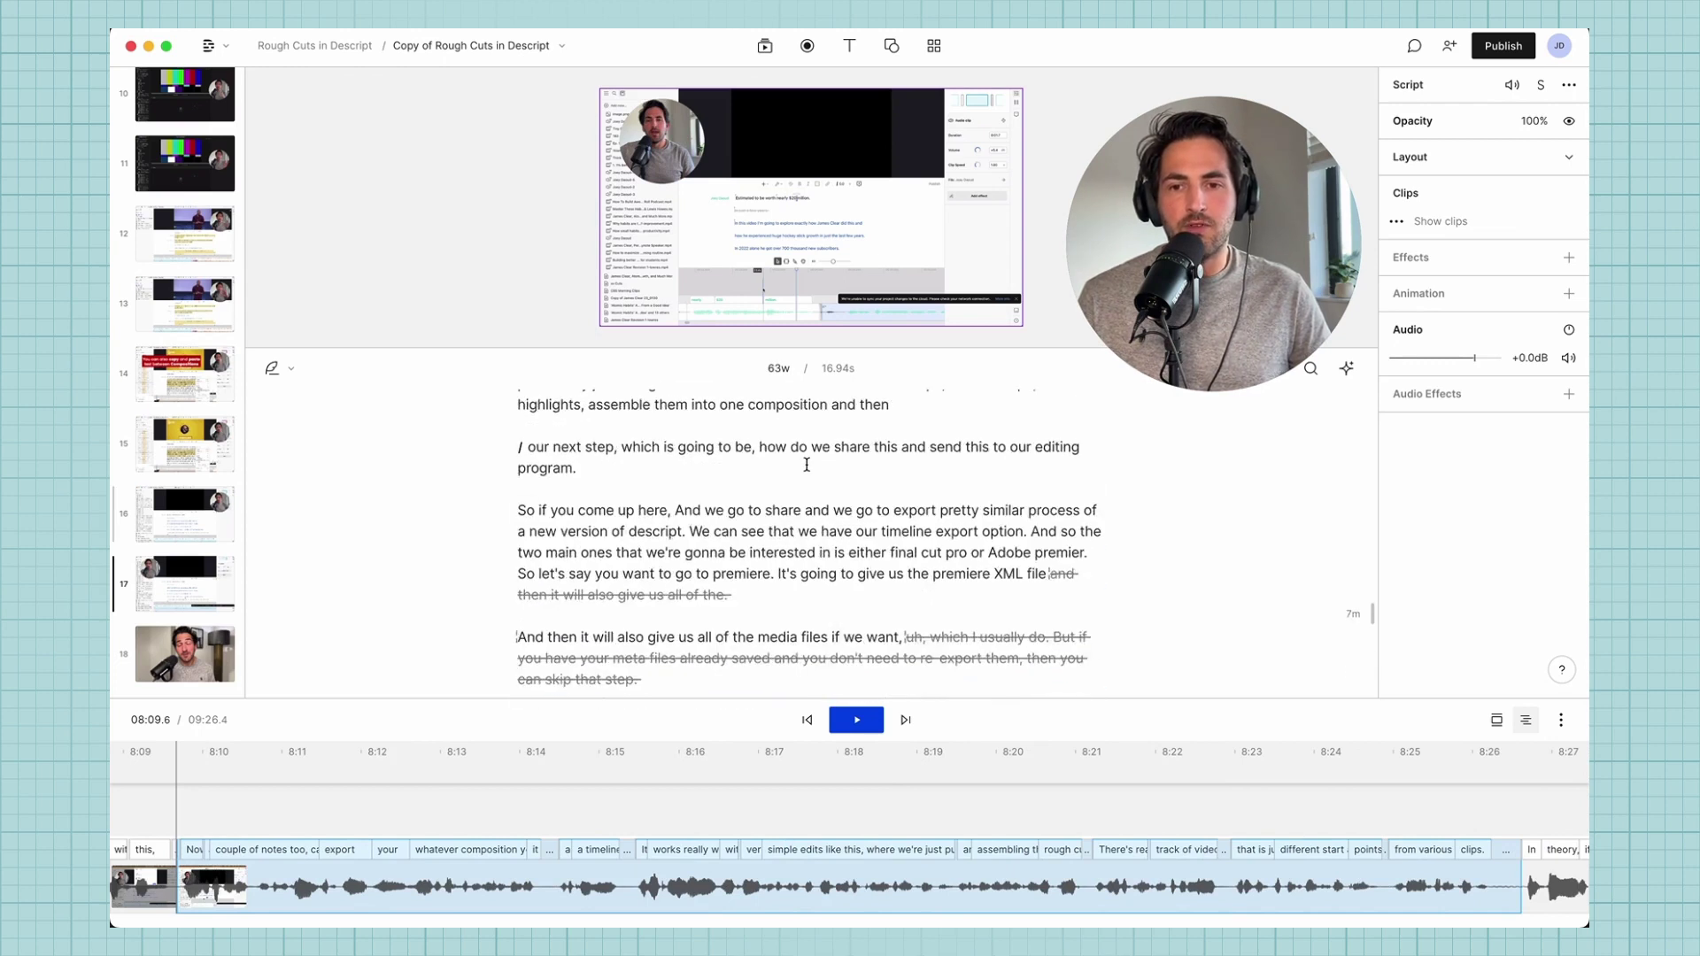
{"action": "left_click", "coordinate": [807, 465]}
{"action": "key", "text": "Return"}
{"action": "key", "text": "ctrl+v"}
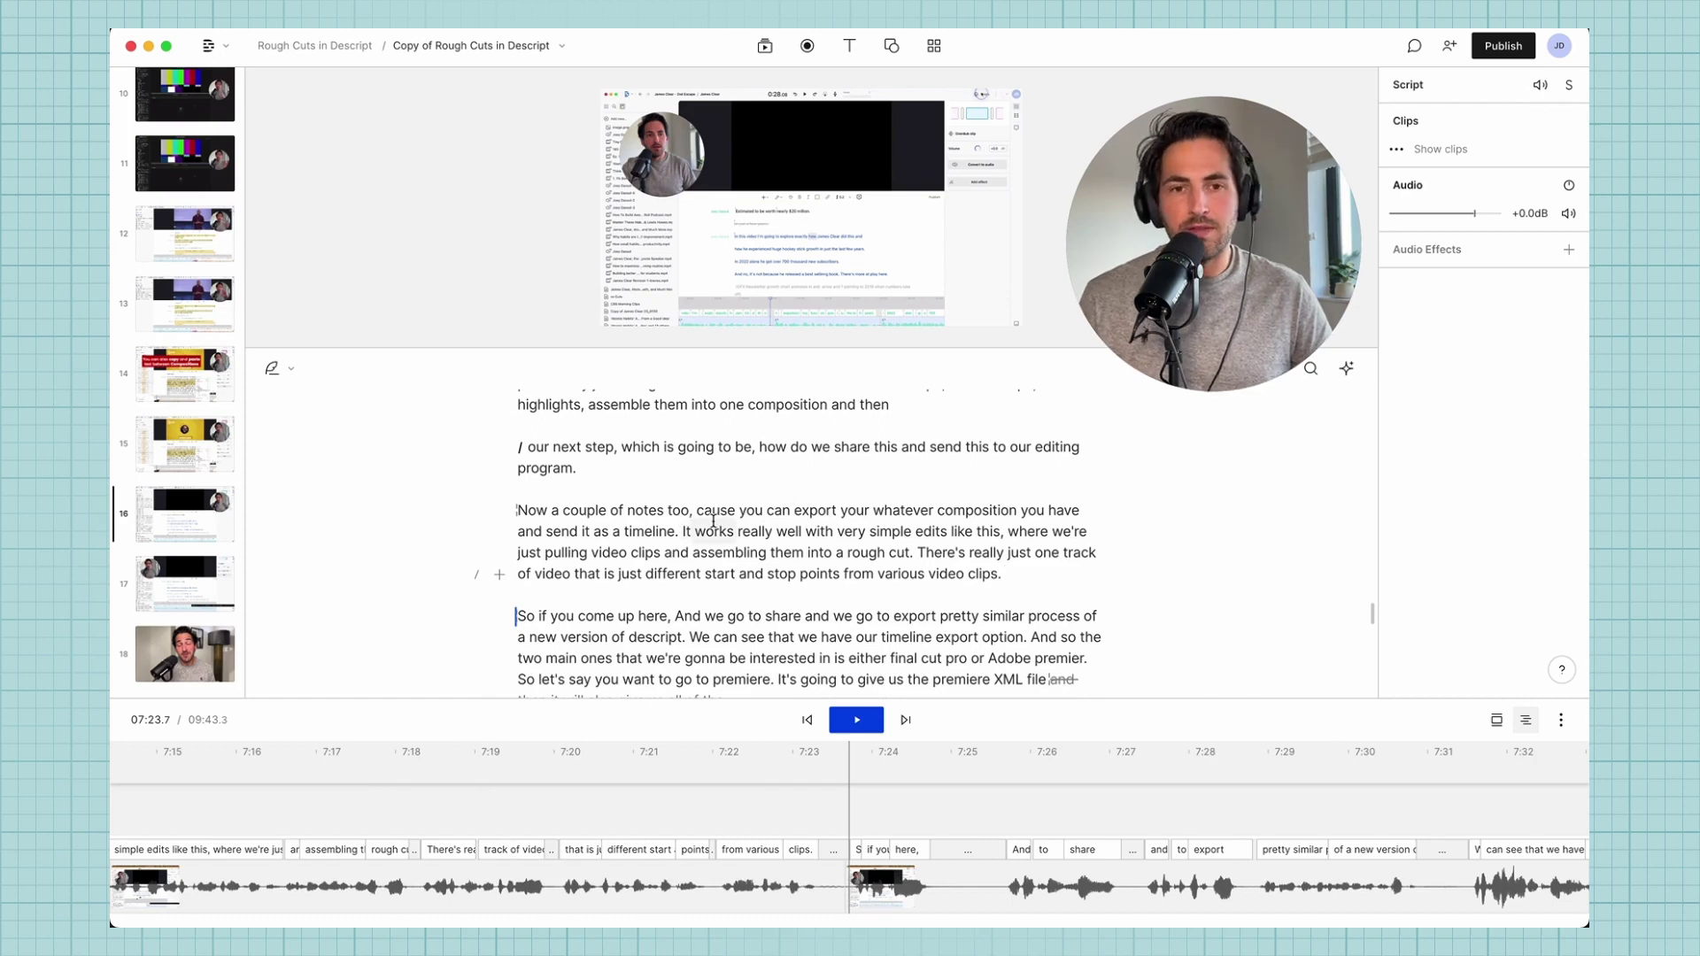
{"action": "key", "text": "ctrl+z"}
{"action": "left_click", "coordinate": [634, 513]}
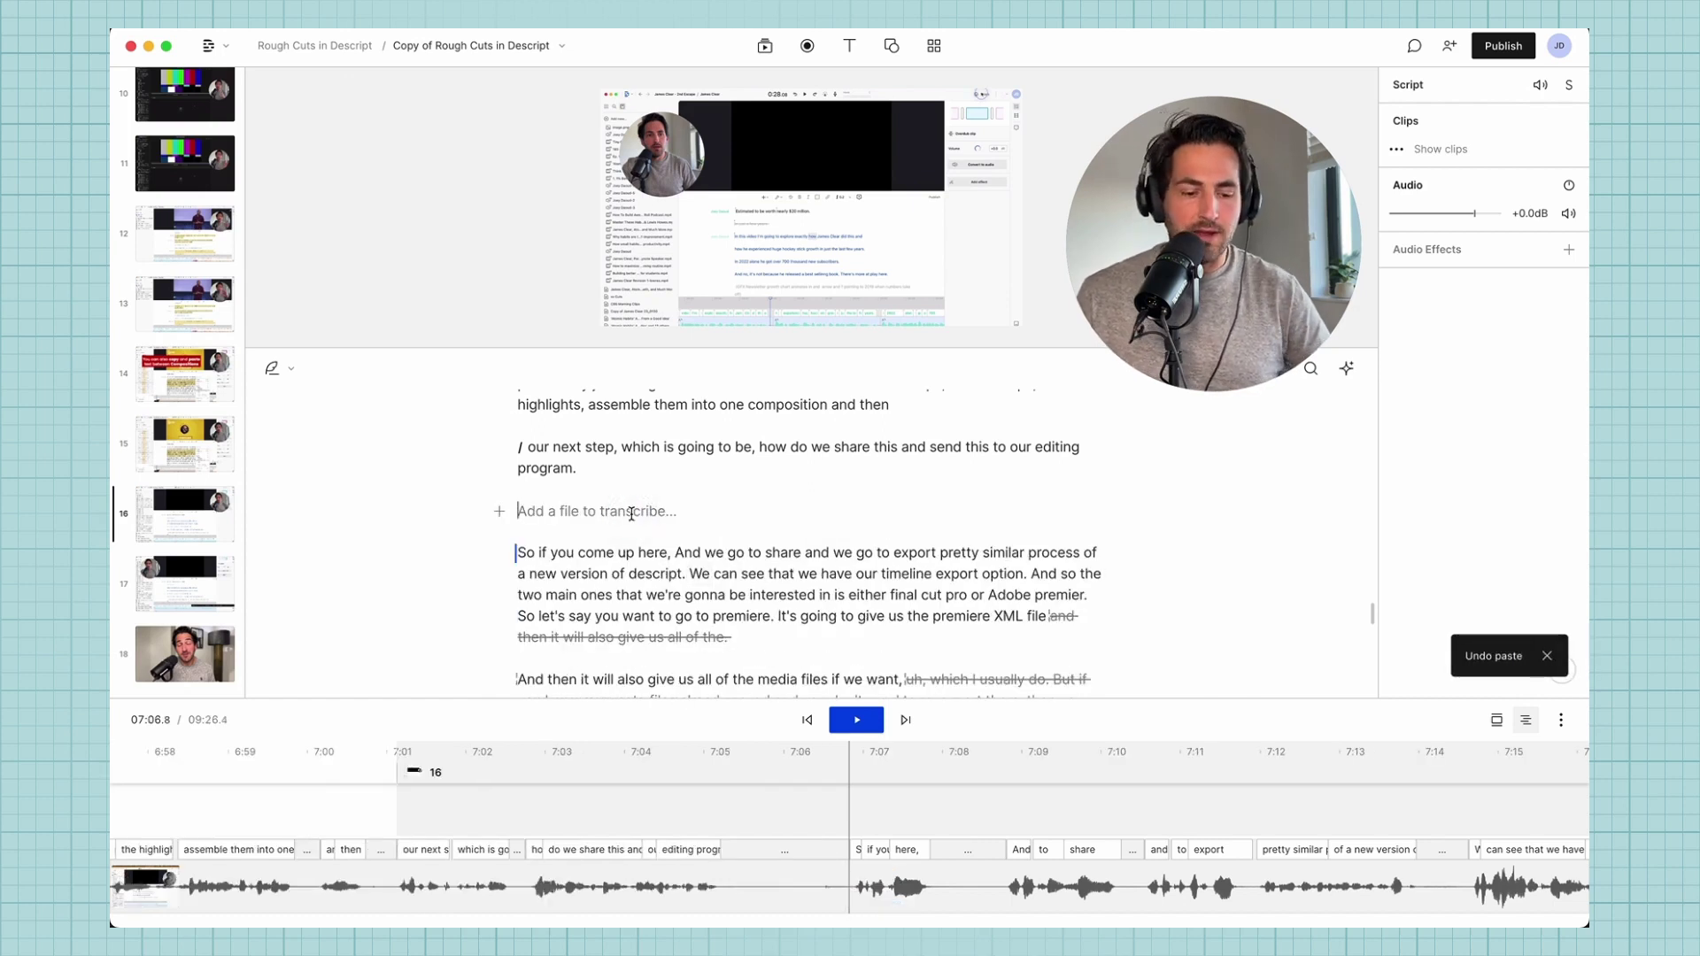
{"action": "key", "text": "BackSpace"}
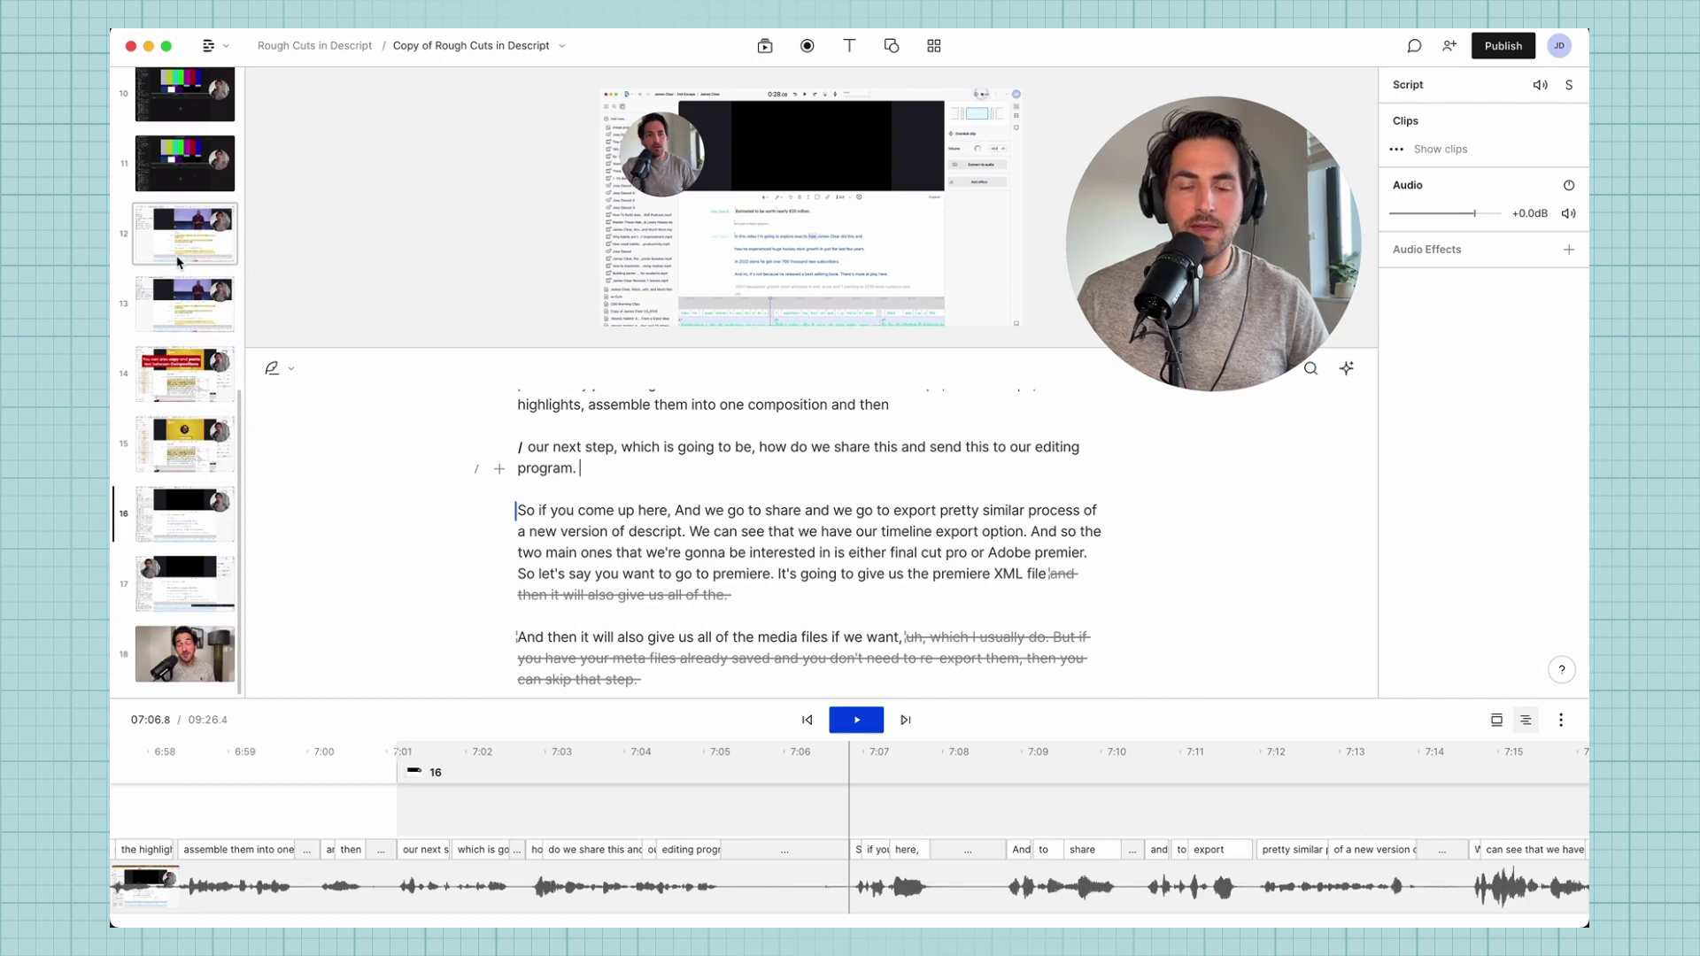
Jump through scenes 3 and 7, then place the playhead between 'video' and 'clips' at 00:22.3.
{"action": "scroll", "coordinate": [191, 292], "scroll_direction": "up", "scroll_amount": 10}
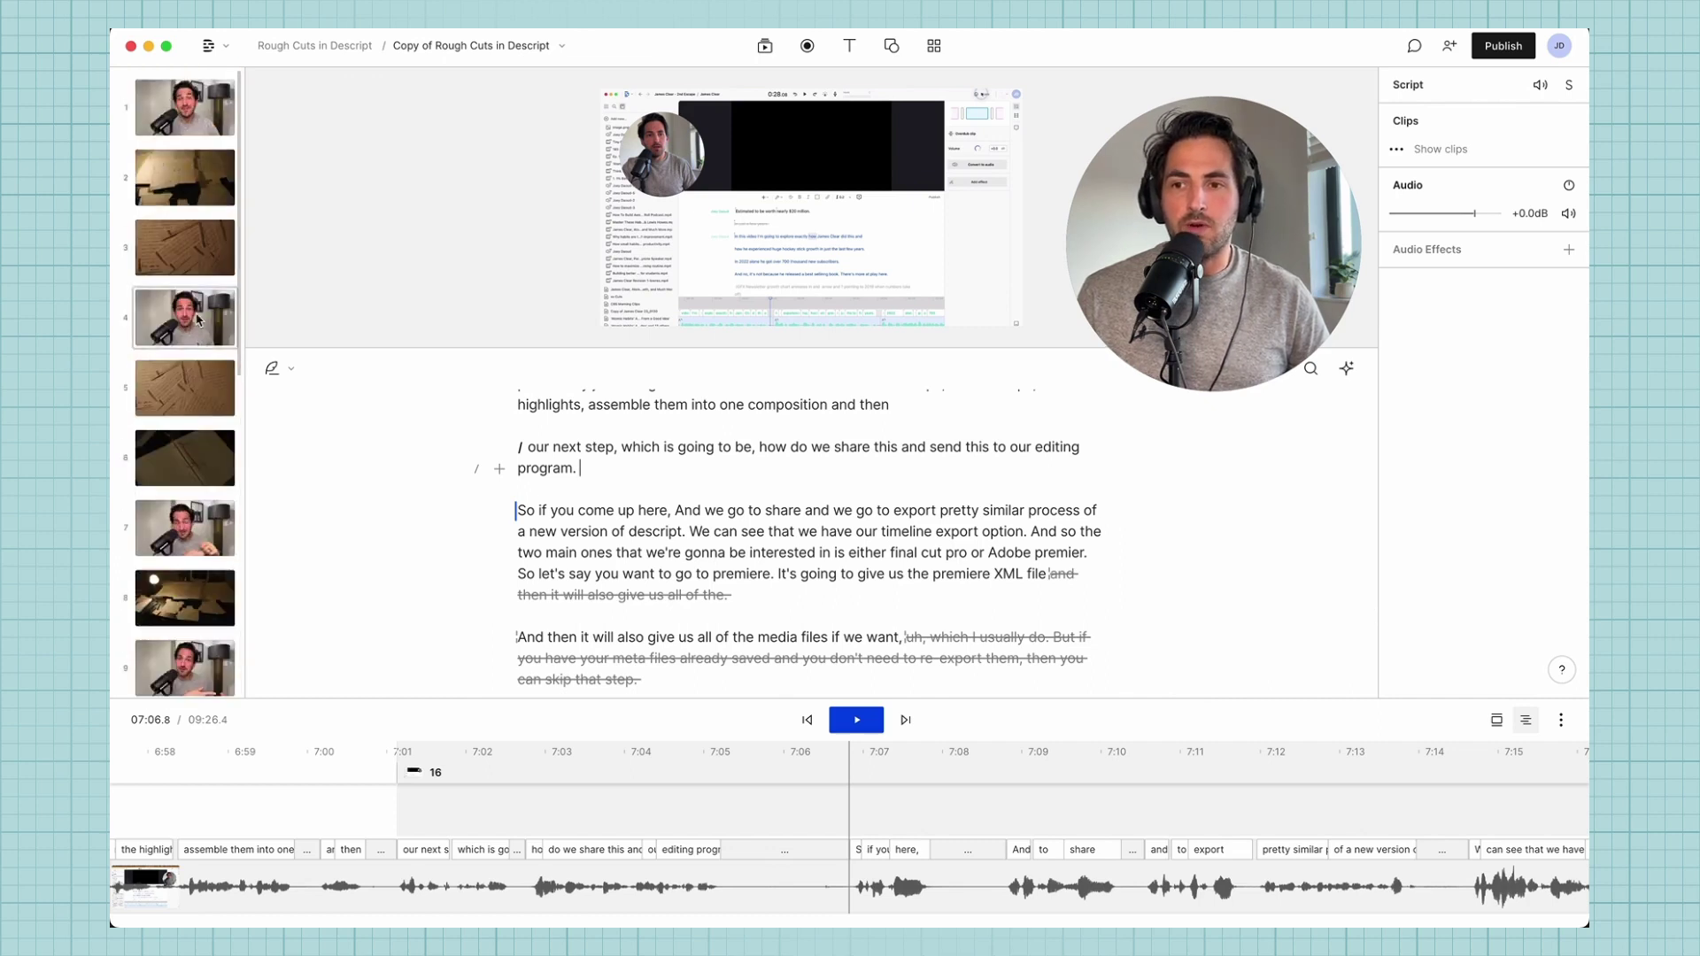
{"action": "left_click", "coordinate": [193, 266]}
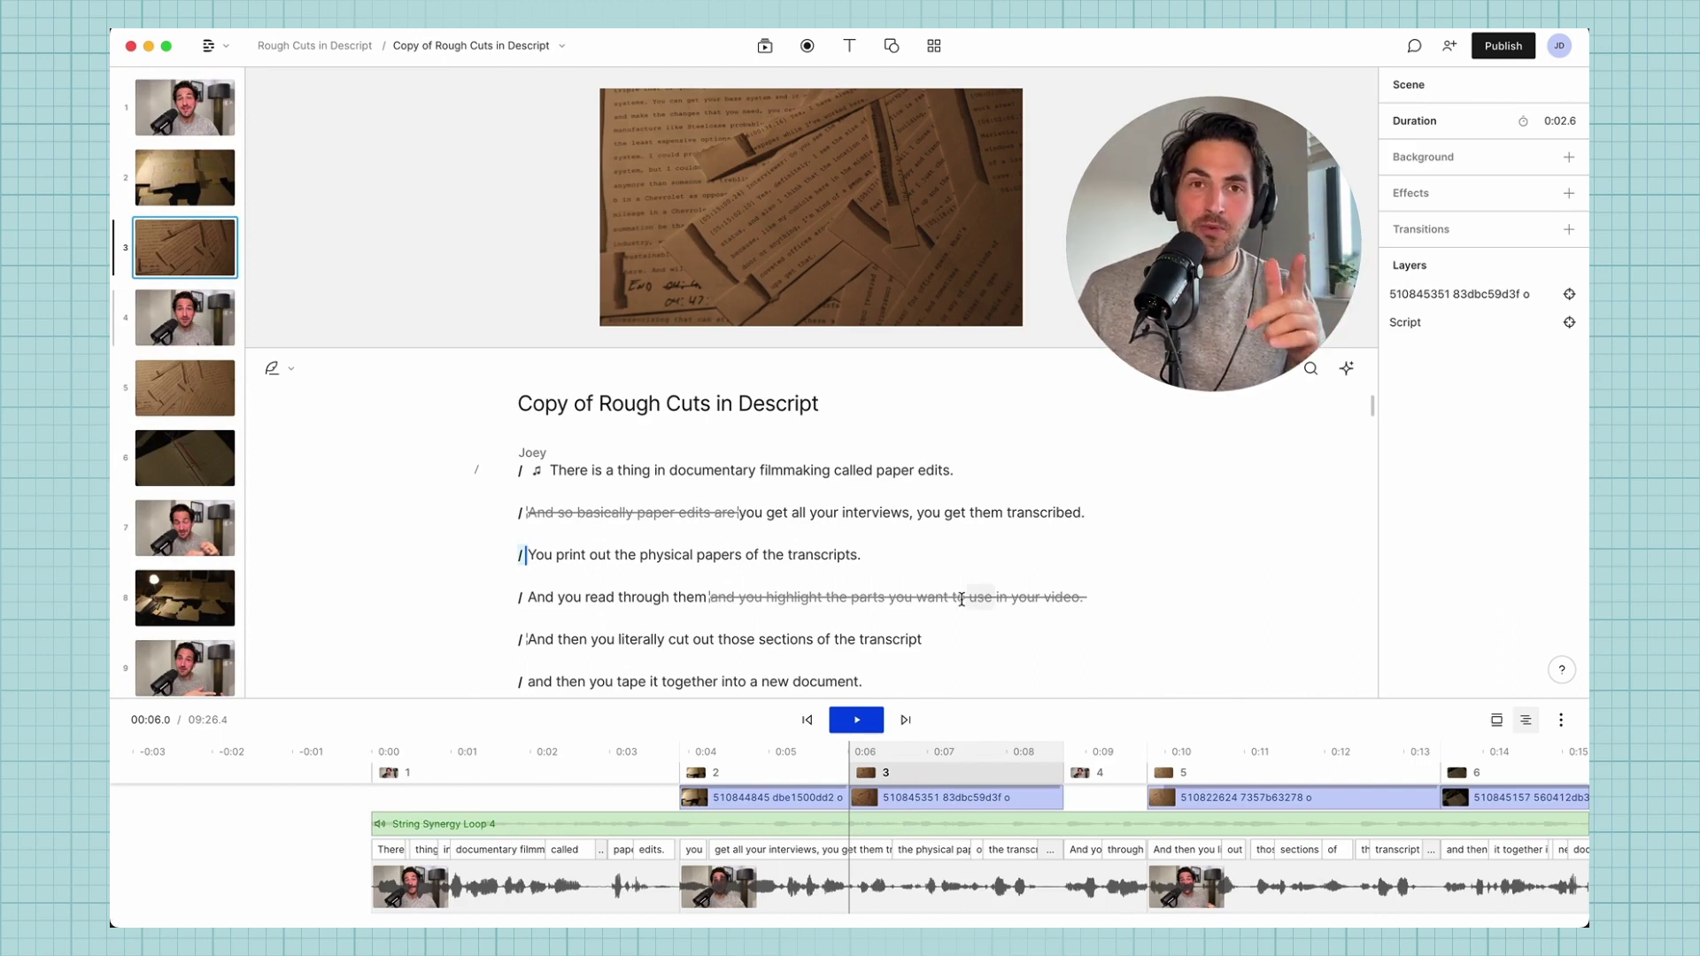
{"action": "scroll", "coordinate": [962, 600], "scroll_direction": "down", "scroll_amount": 1}
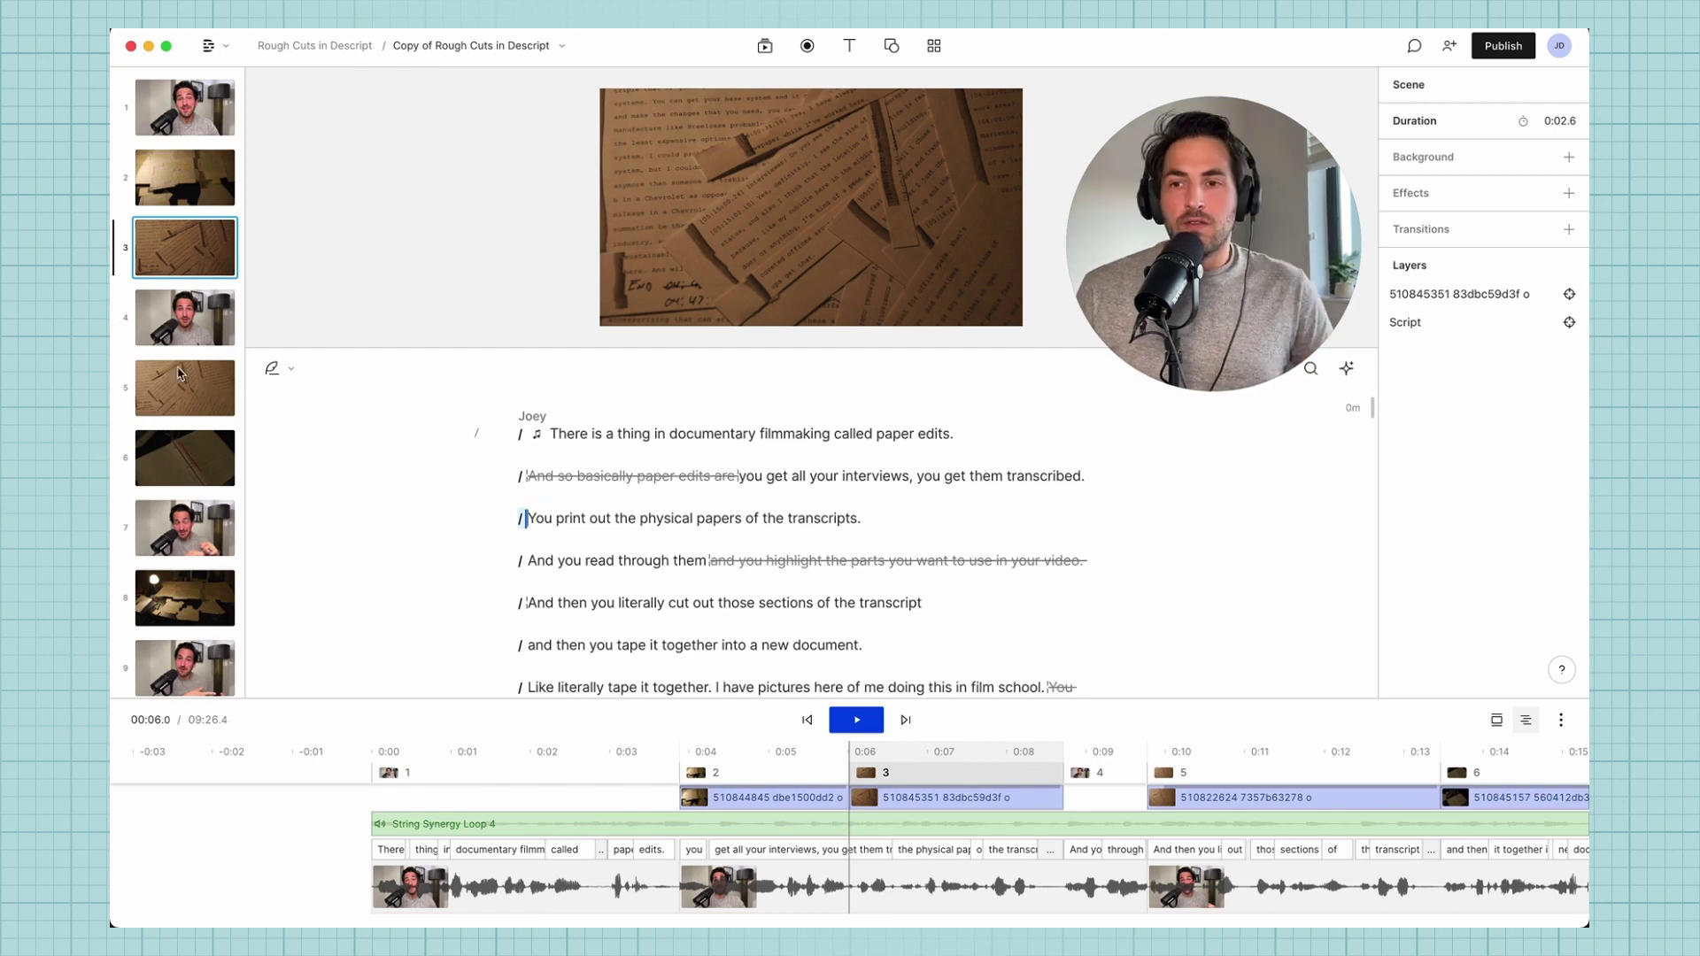
{"action": "scroll", "coordinate": [181, 266], "scroll_direction": "down", "scroll_amount": 2}
{"action": "left_click", "coordinate": [182, 394]}
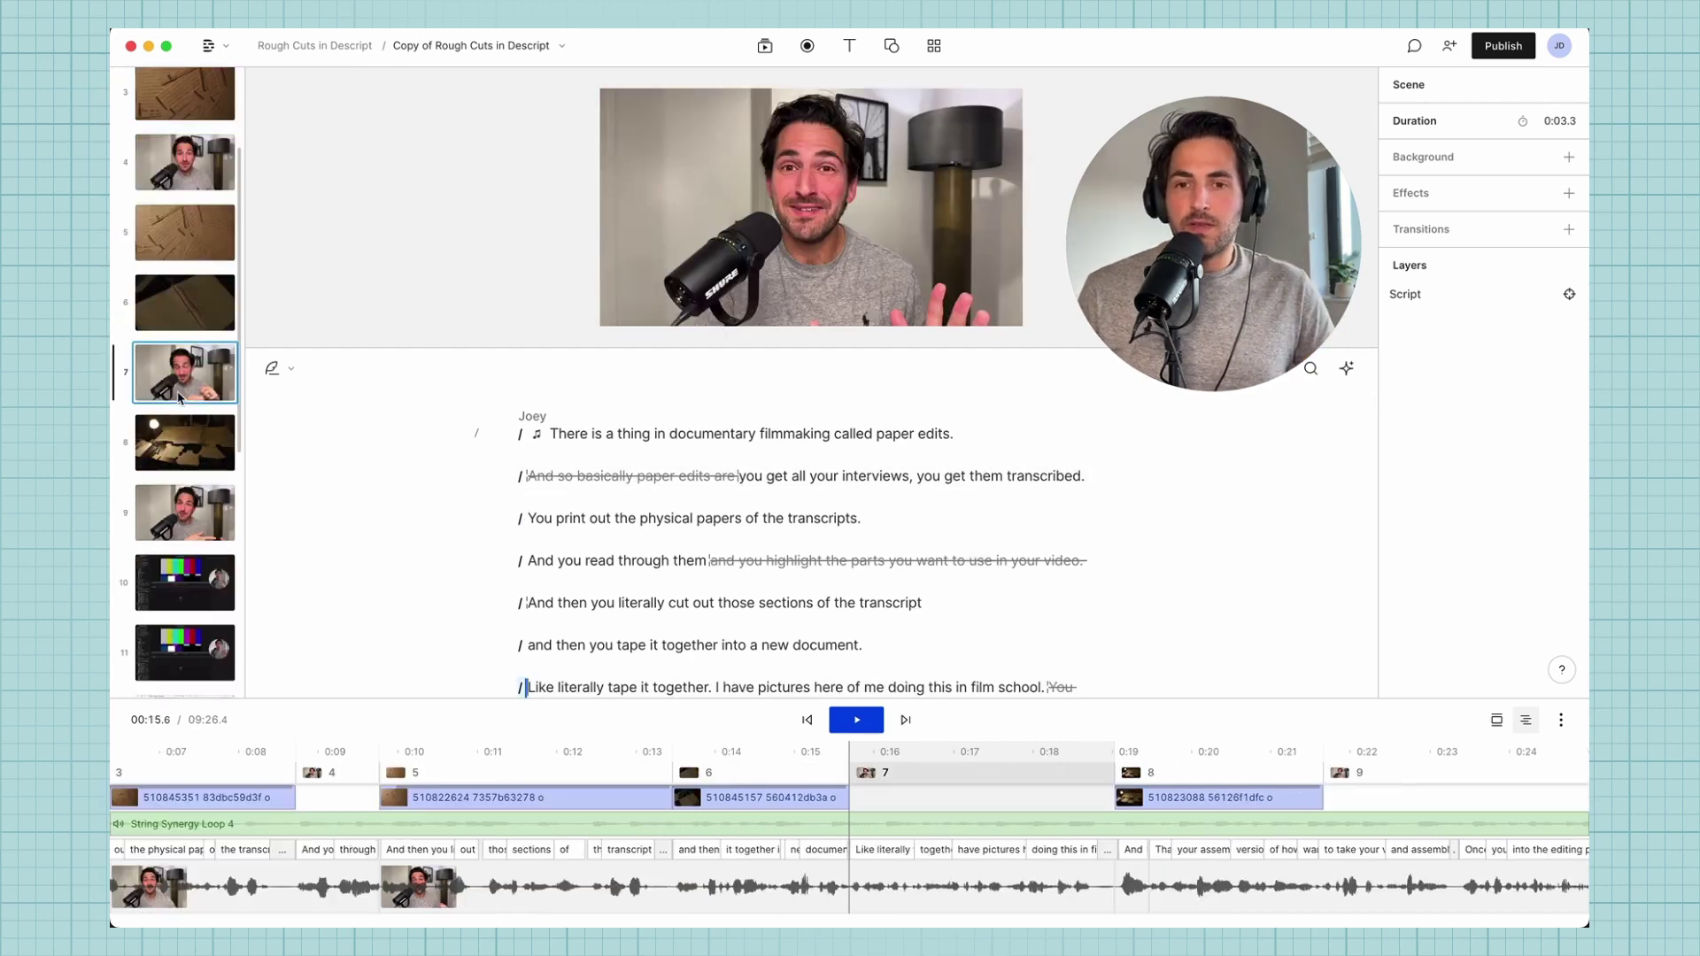
{"action": "scroll", "coordinate": [624, 616], "scroll_direction": "down", "scroll_amount": 3}
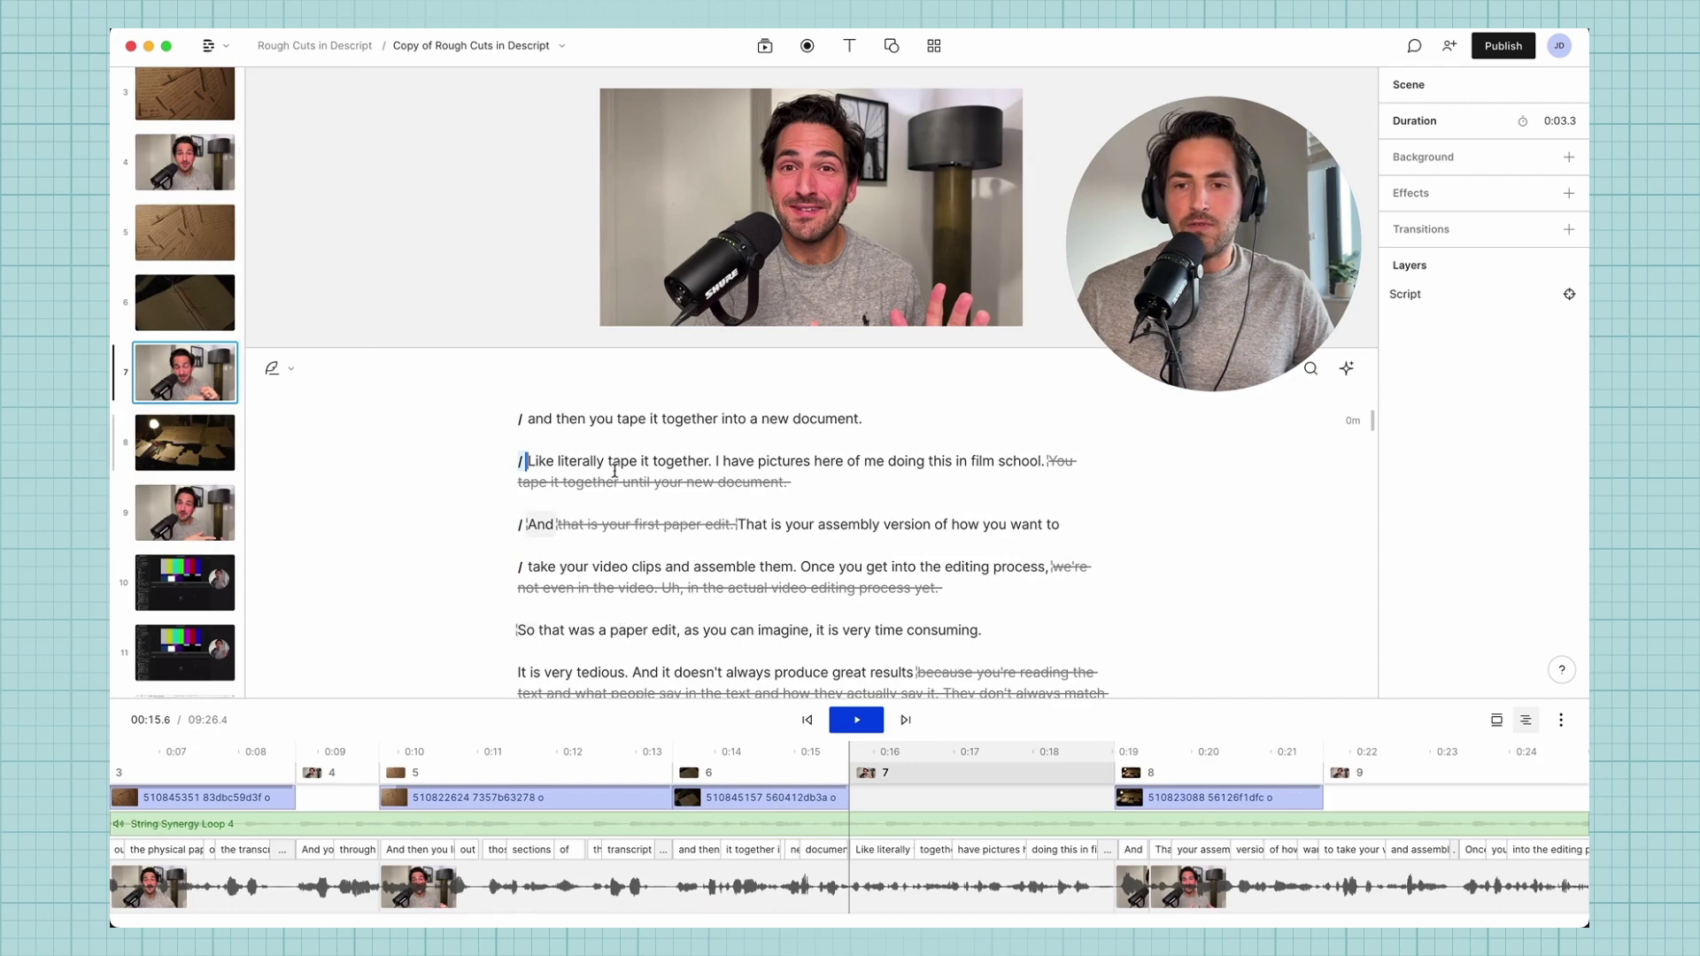
{"action": "left_click", "coordinate": [630, 567]}
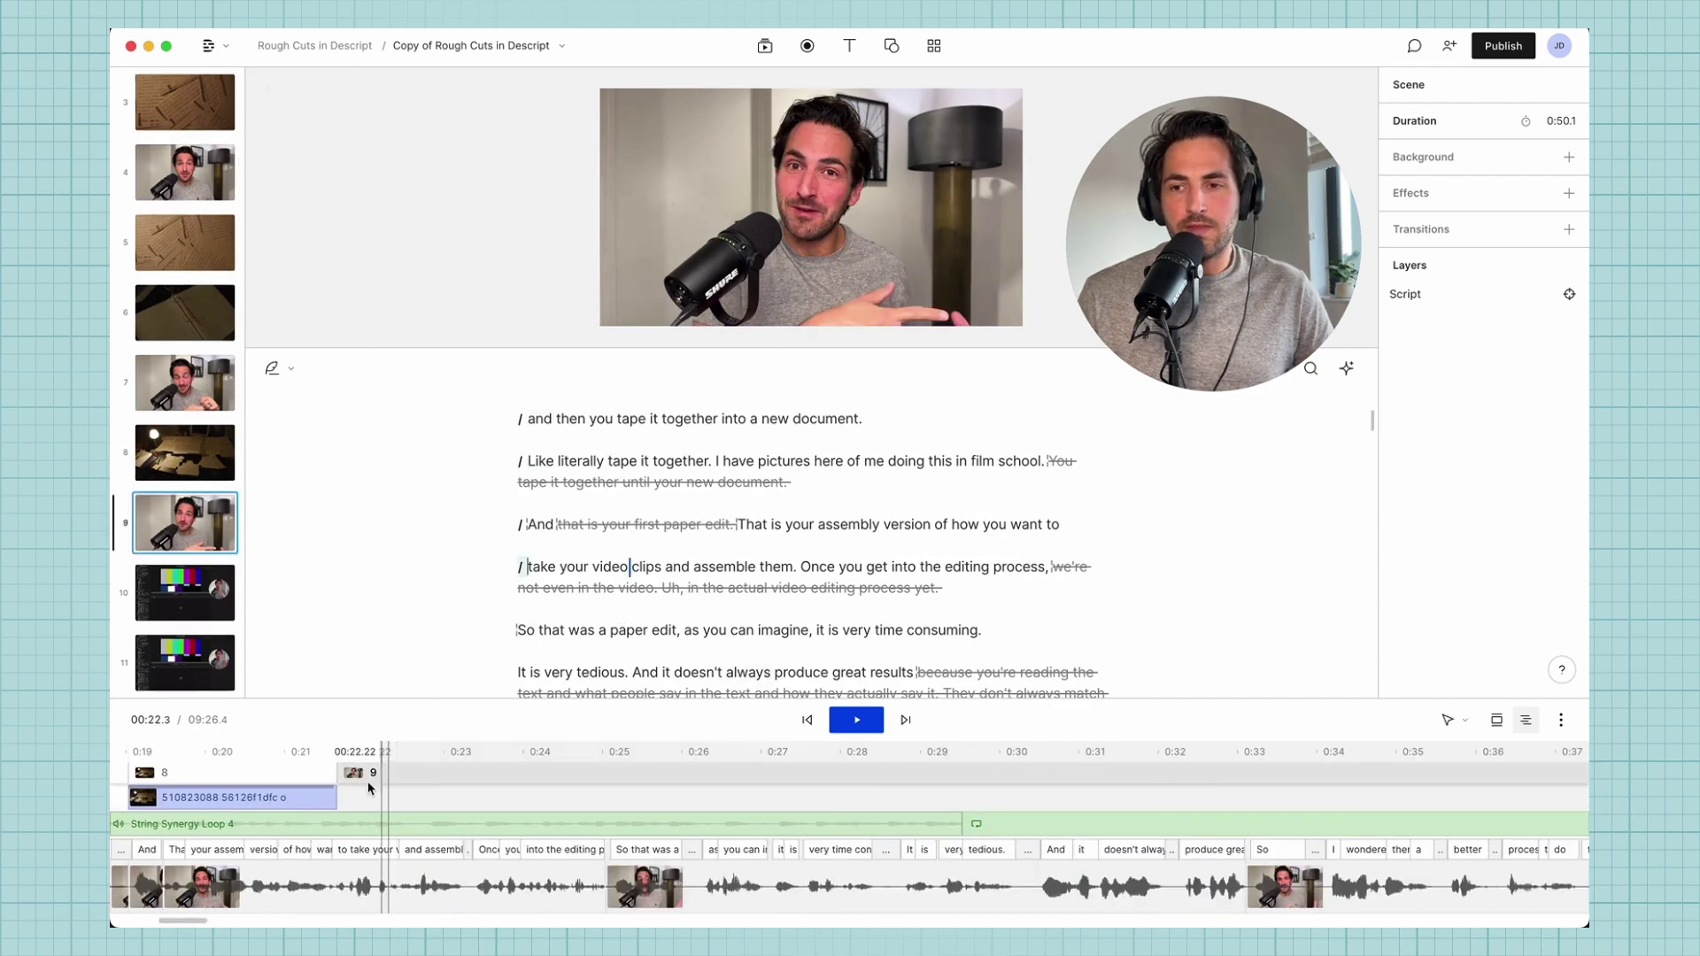
Add automatic captions and raise the 'take your video clips' caption slightly in the frame.
{"action": "left_click", "coordinate": [848, 46]}
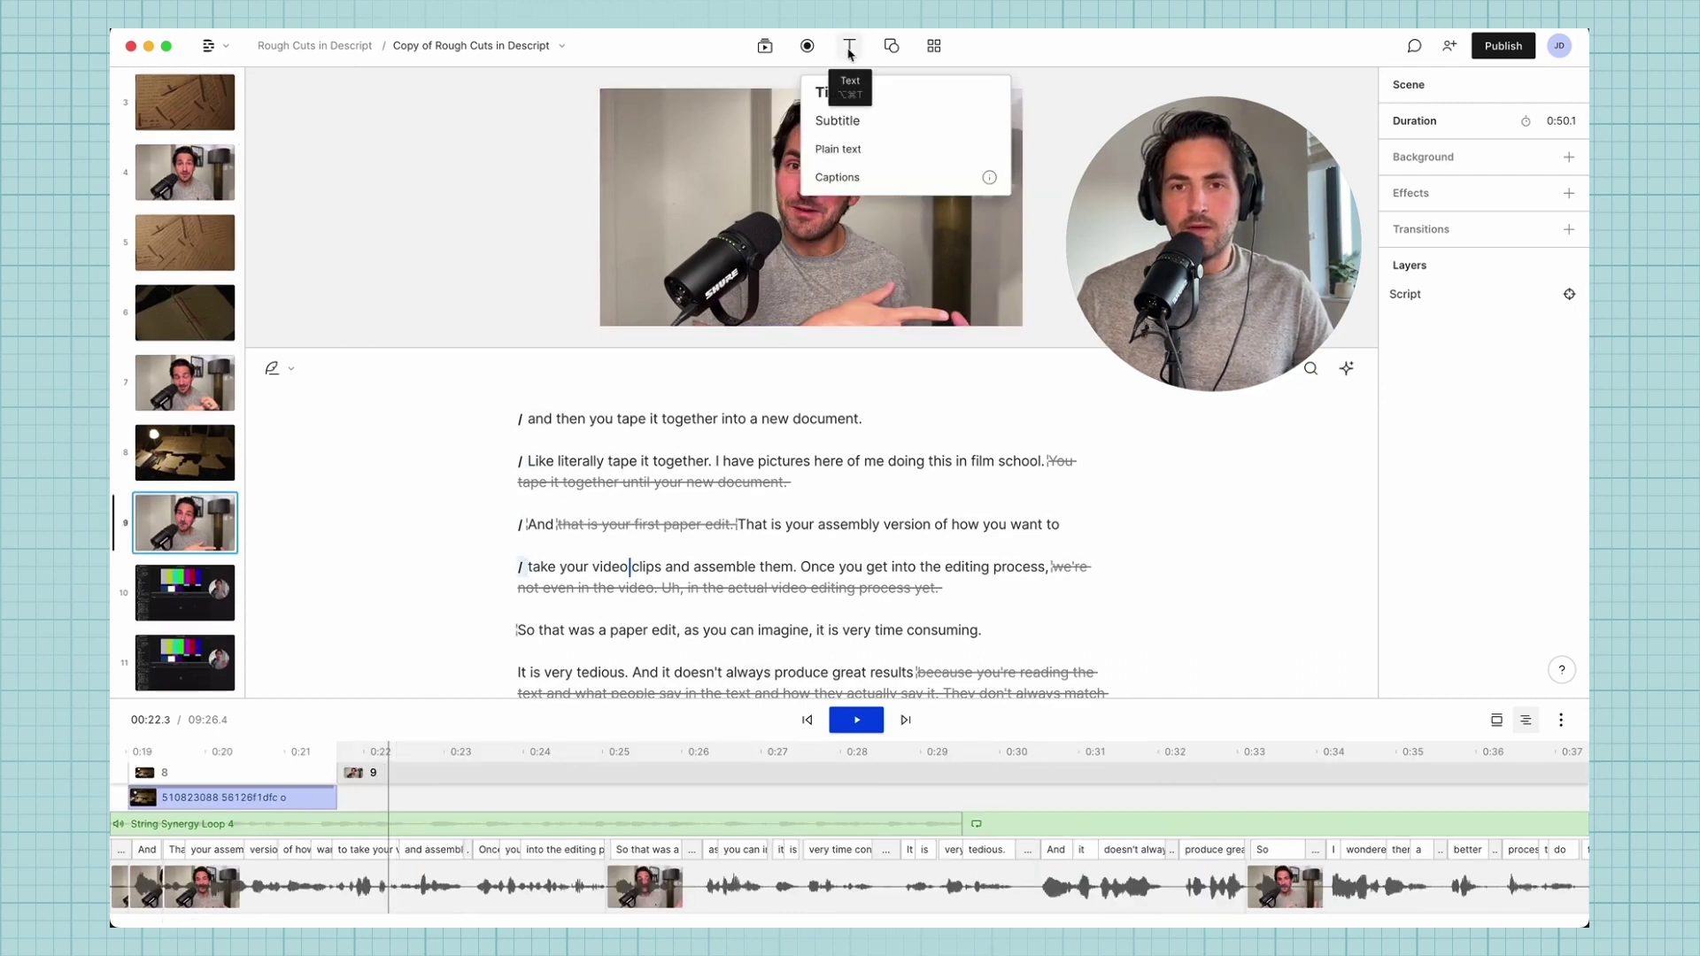
{"action": "left_click", "coordinate": [850, 177]}
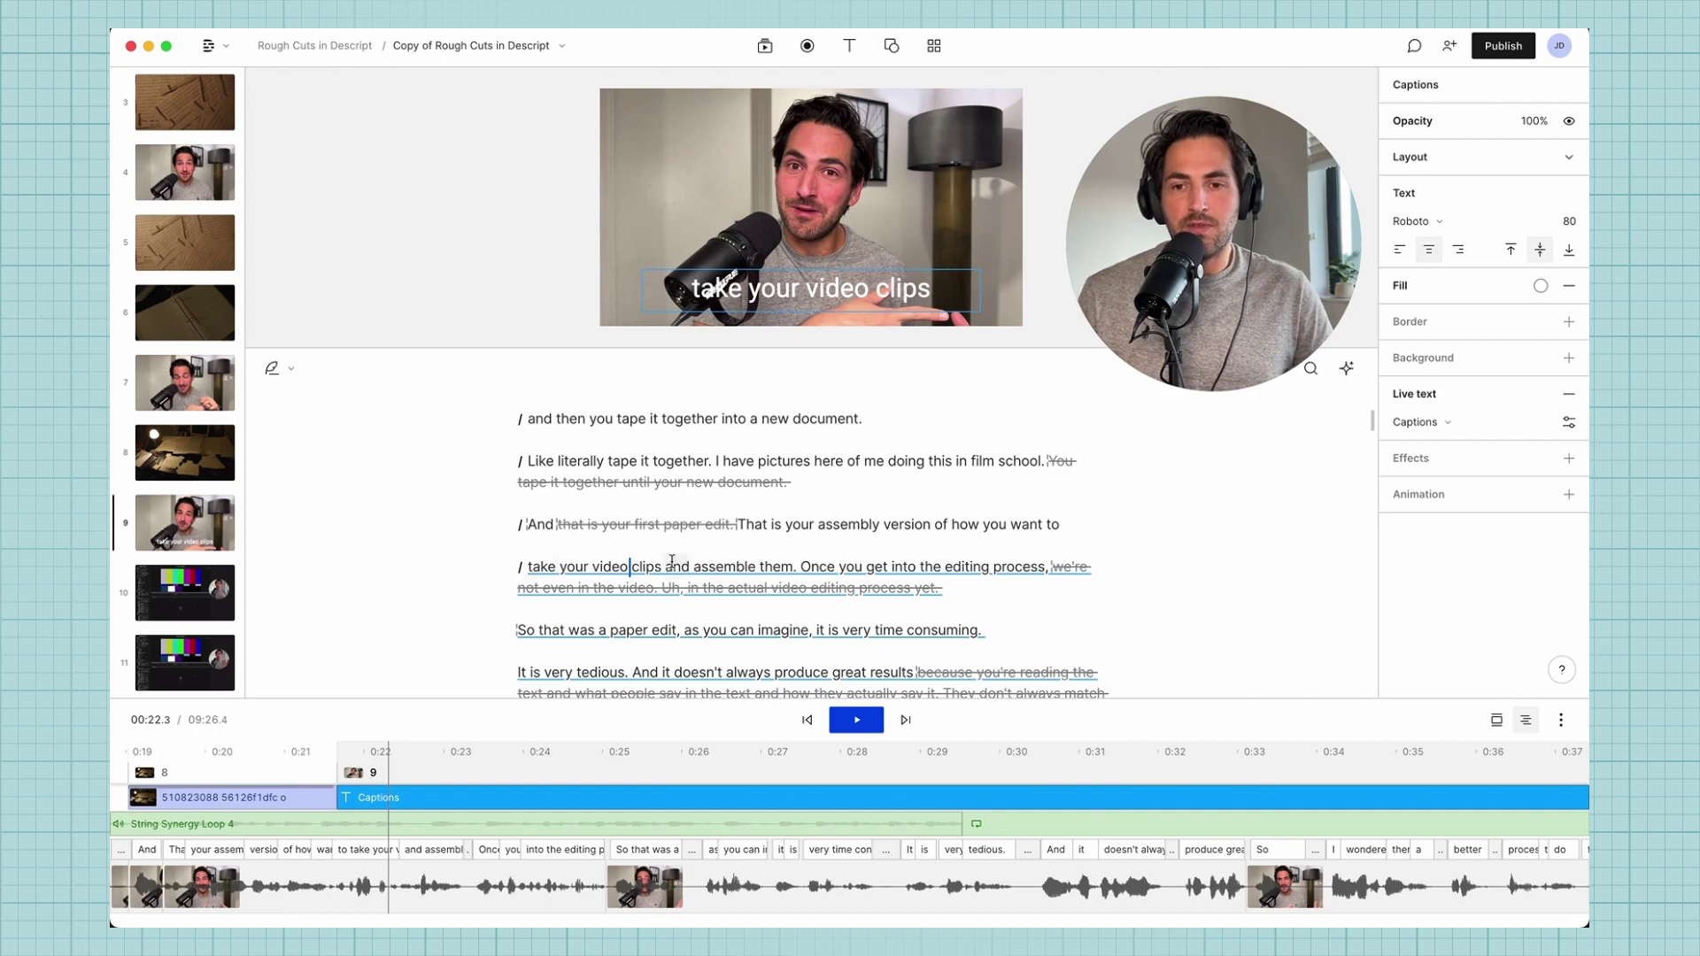
{"action": "left_click", "coordinate": [823, 302]}
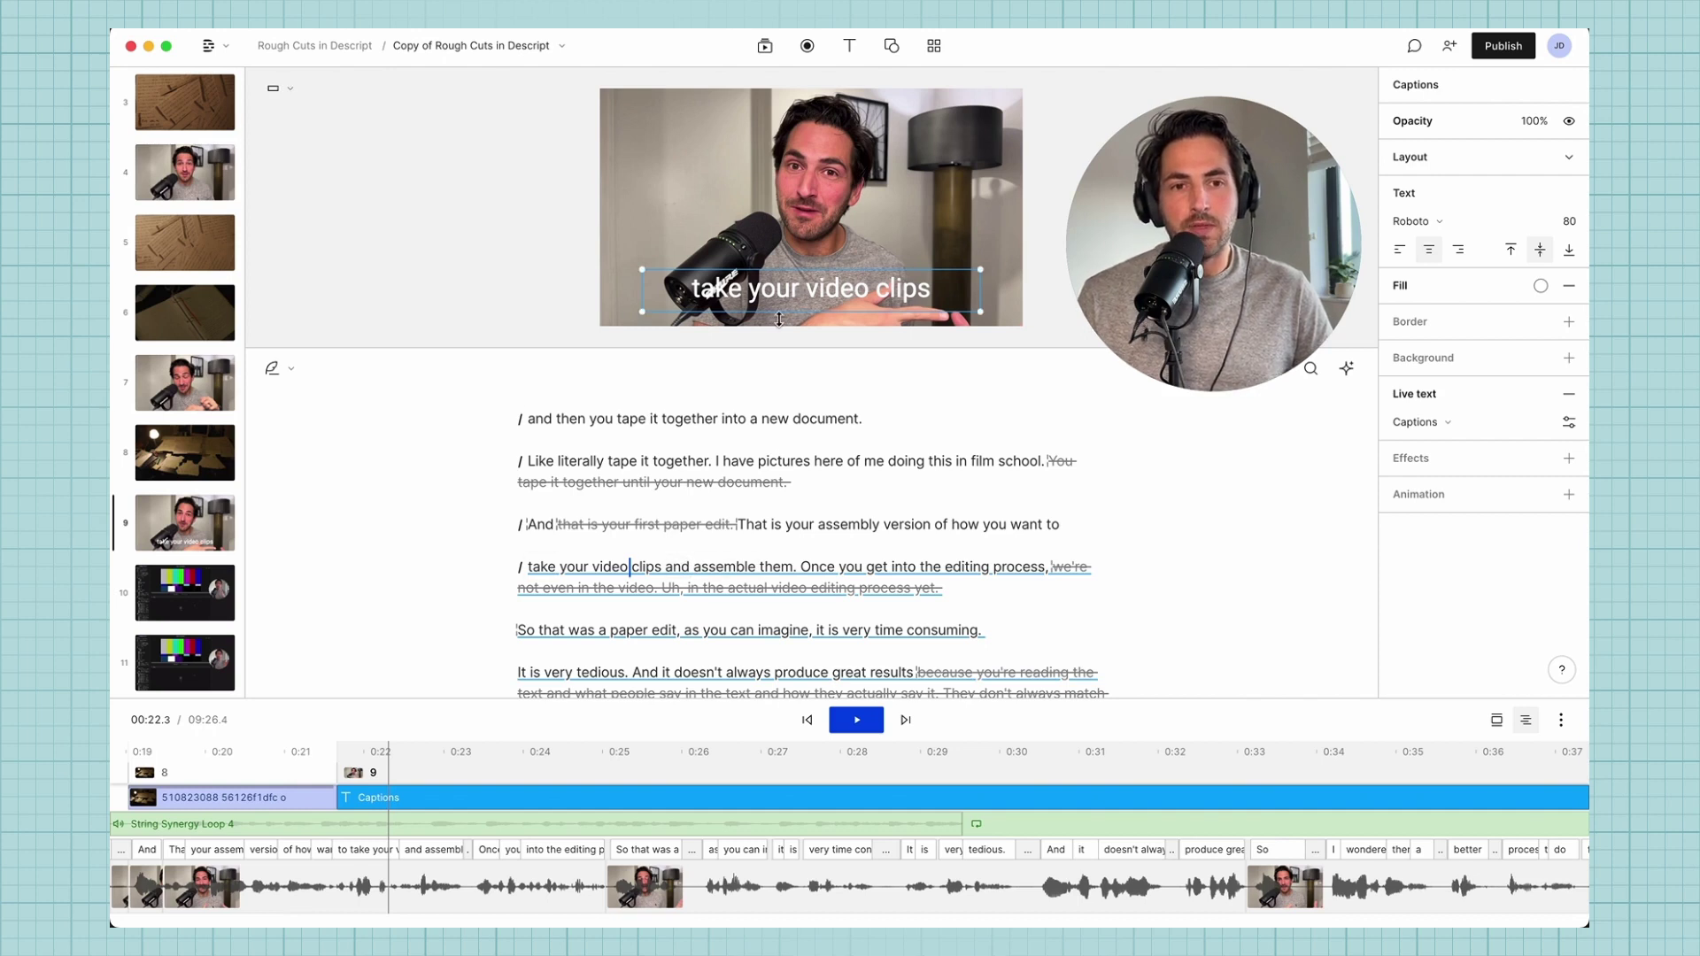
{"action": "left_click_drag", "start_coordinate": [806, 297], "coordinate": [806, 273]}
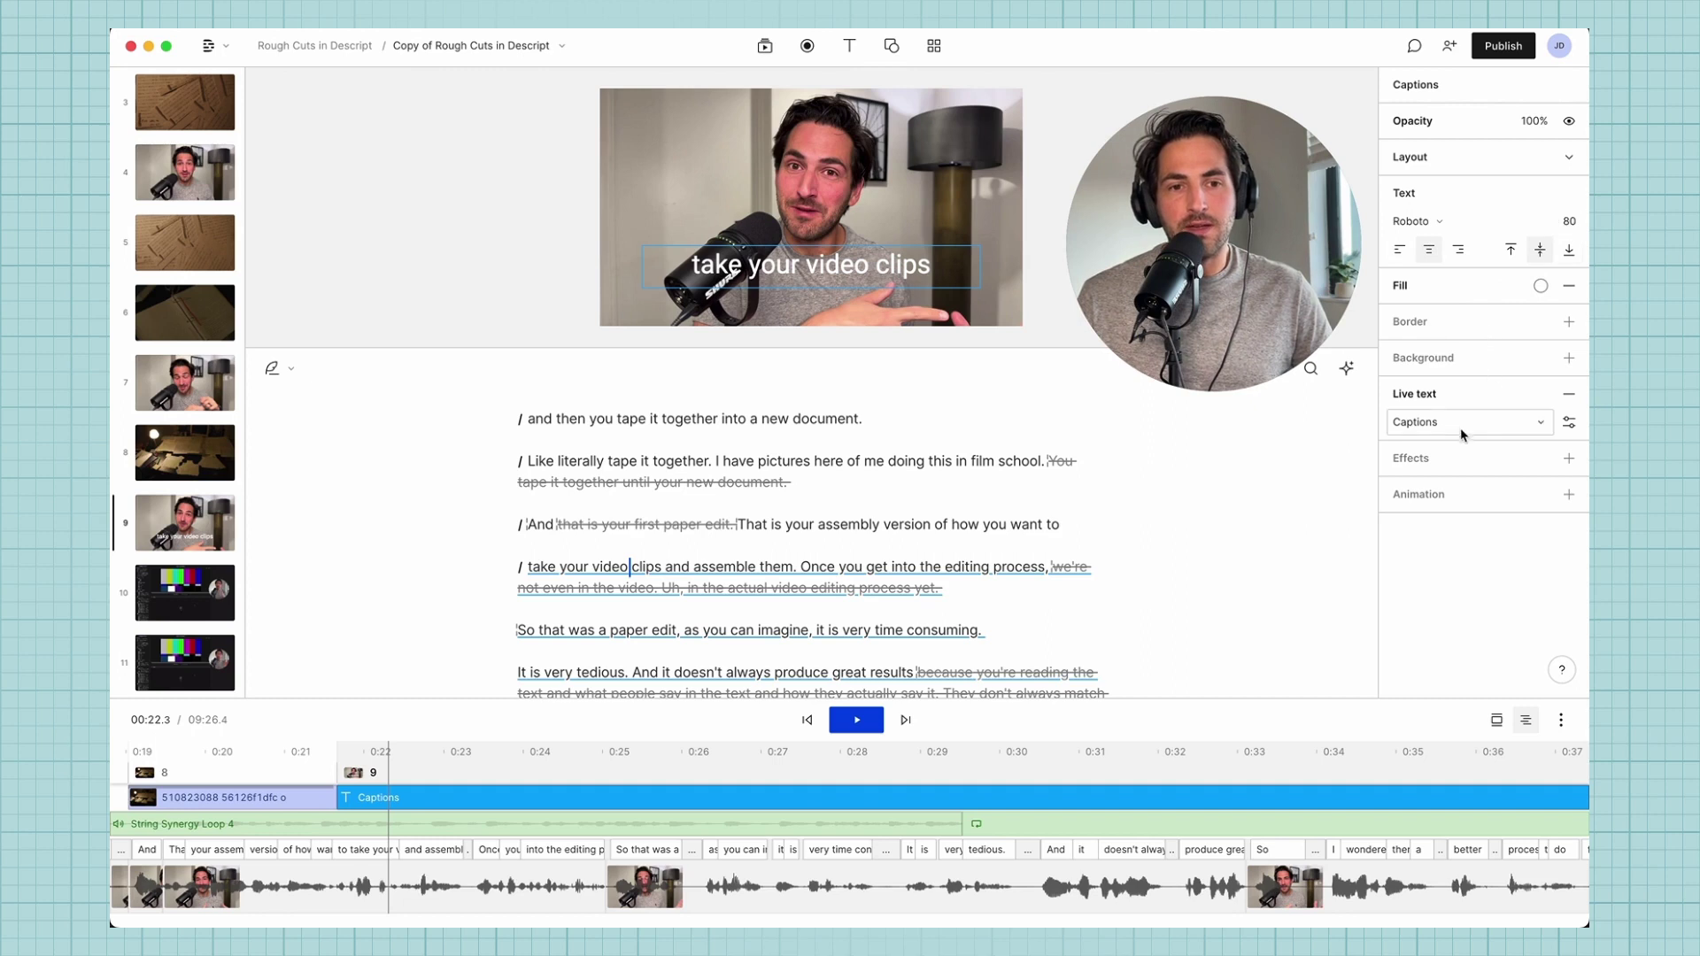
Give the captions a black background and style the active word as red text on white.
{"action": "left_click", "coordinate": [1569, 357]}
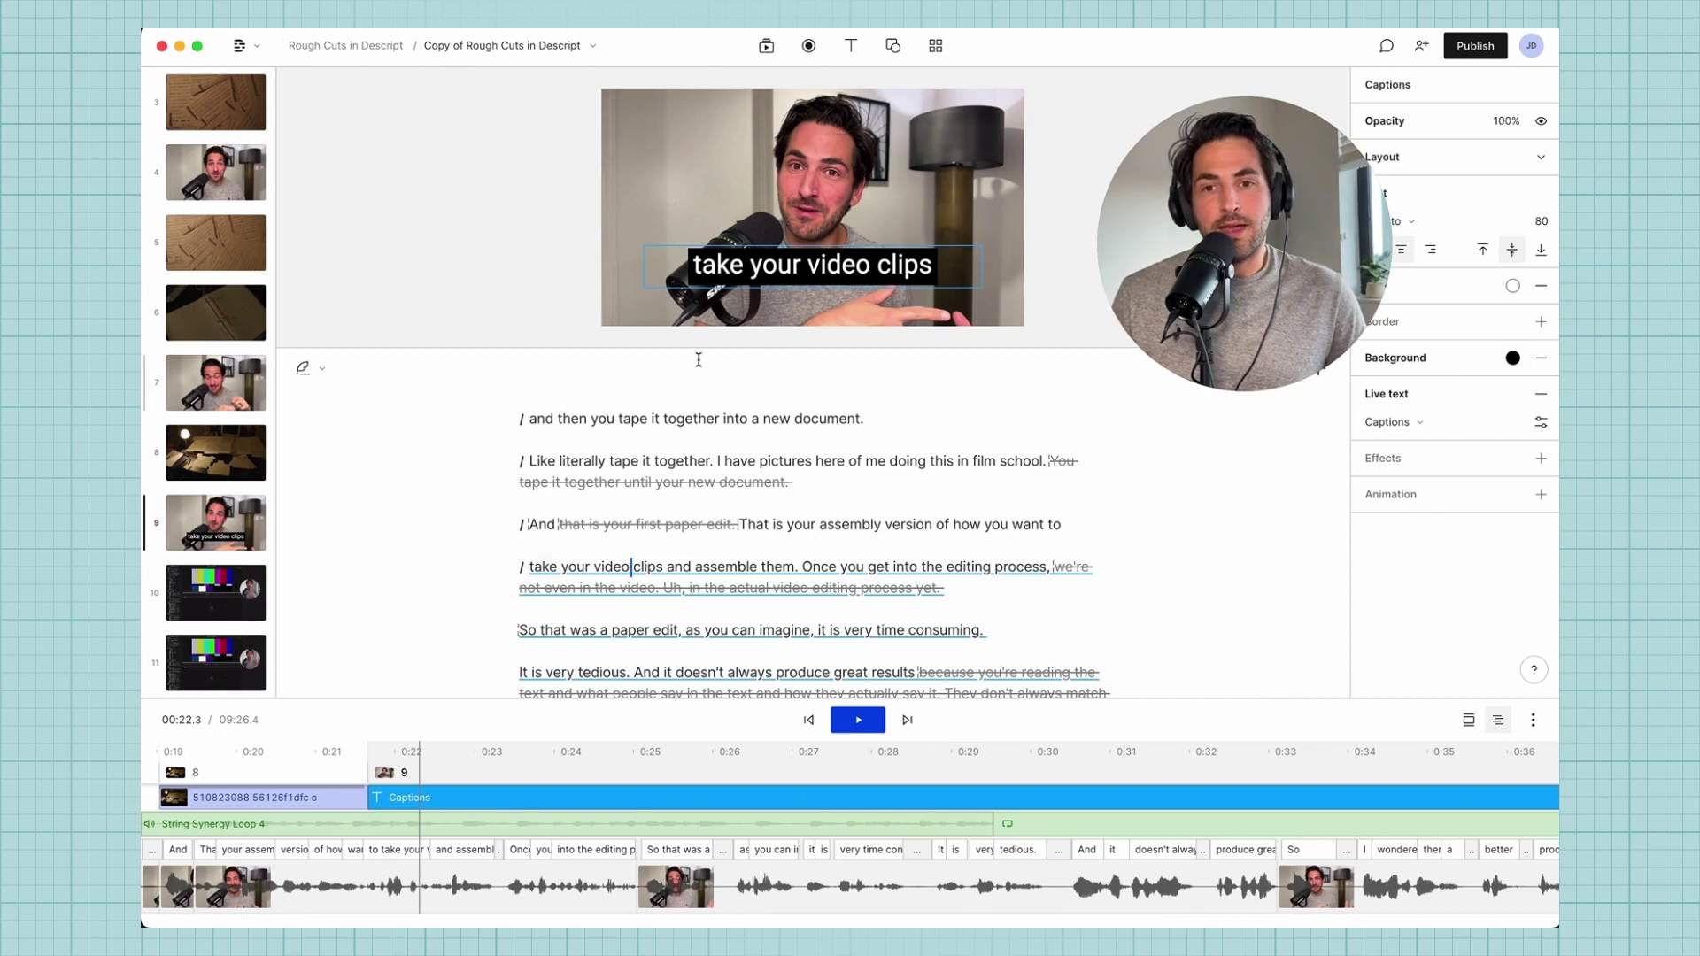
{"action": "left_click", "coordinate": [706, 285]}
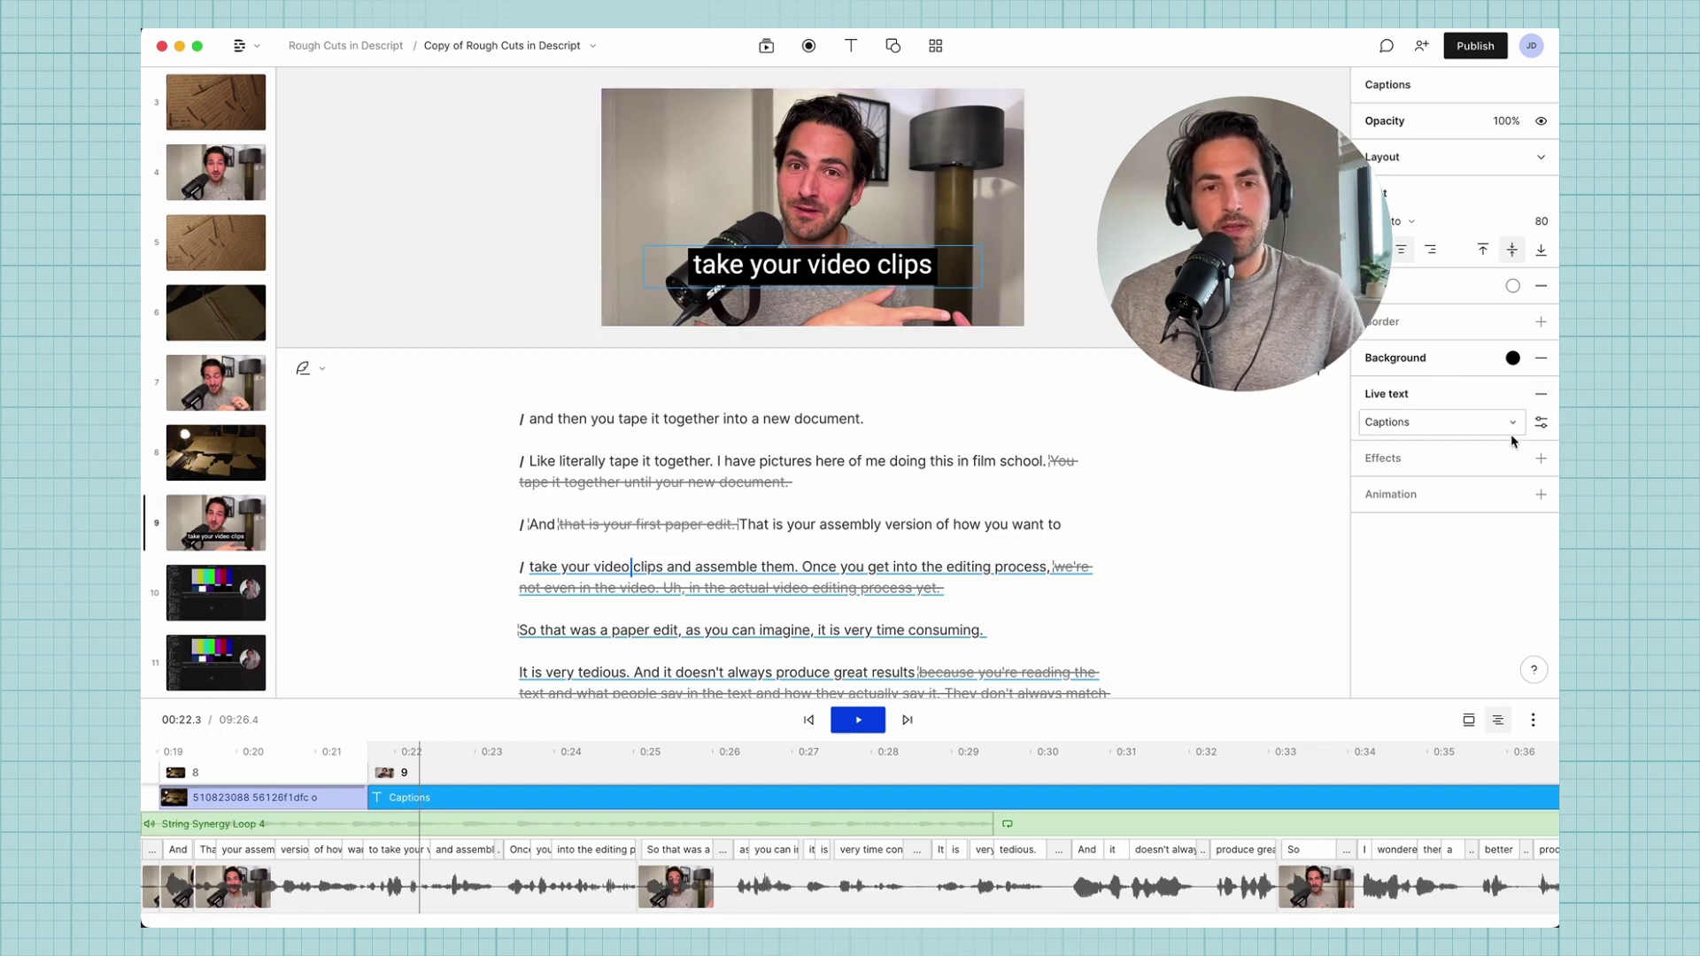
{"action": "left_click", "coordinate": [1548, 430]}
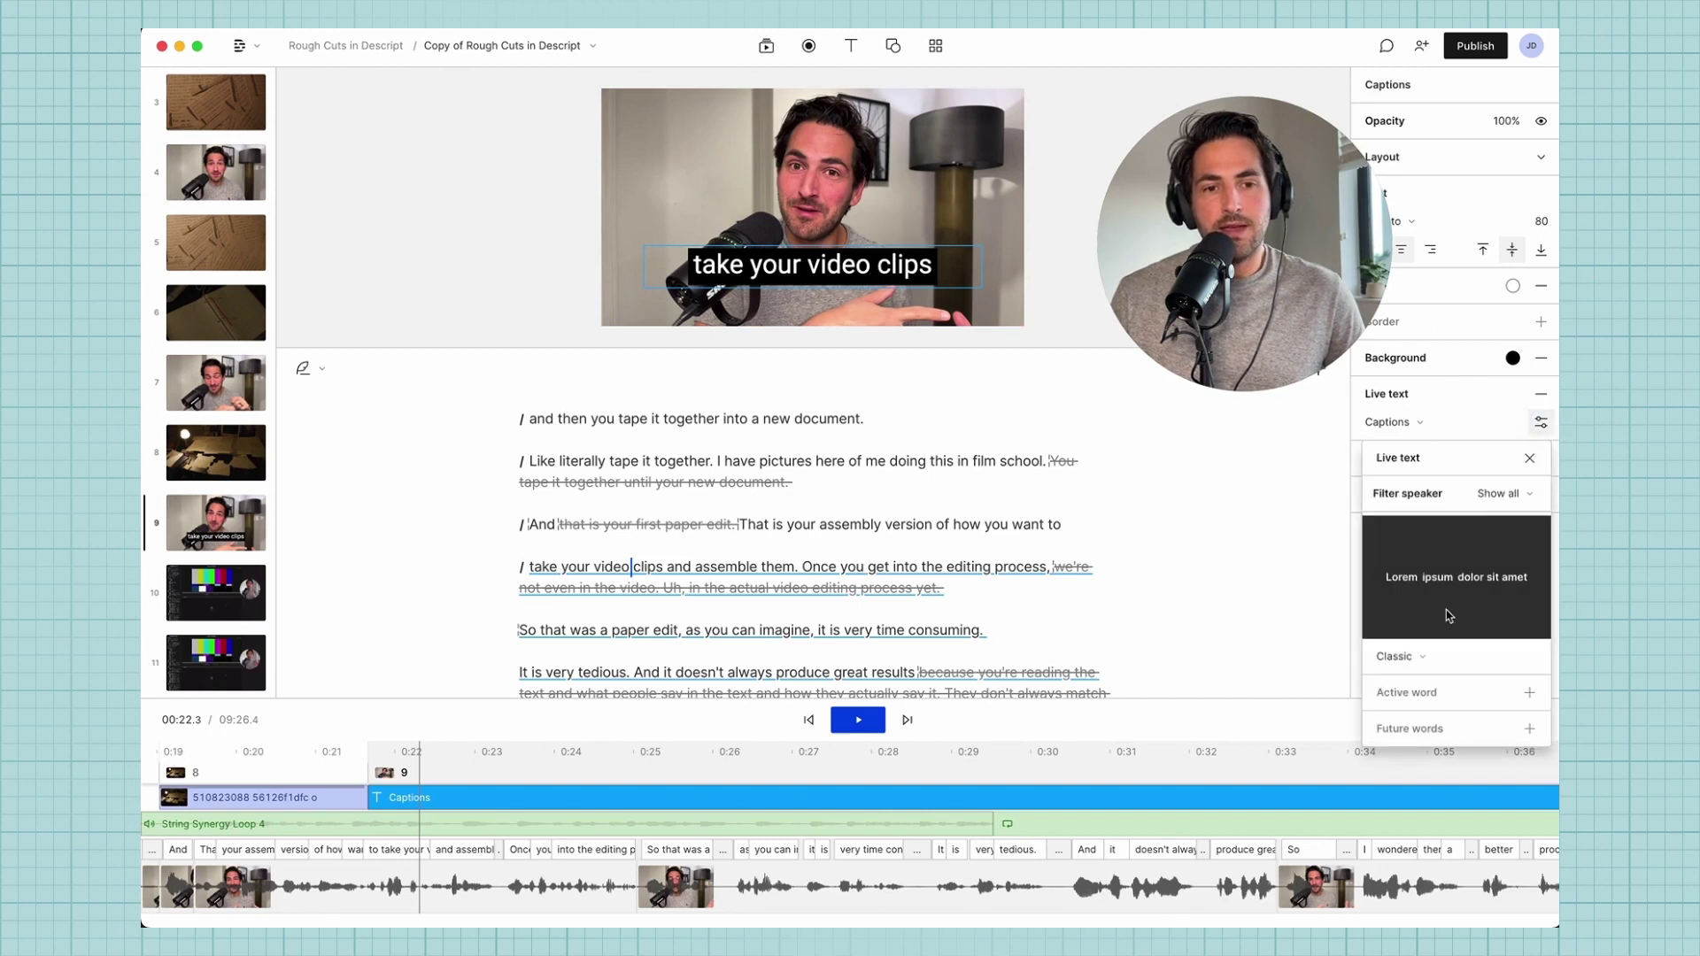
{"action": "left_click", "coordinate": [1530, 694]}
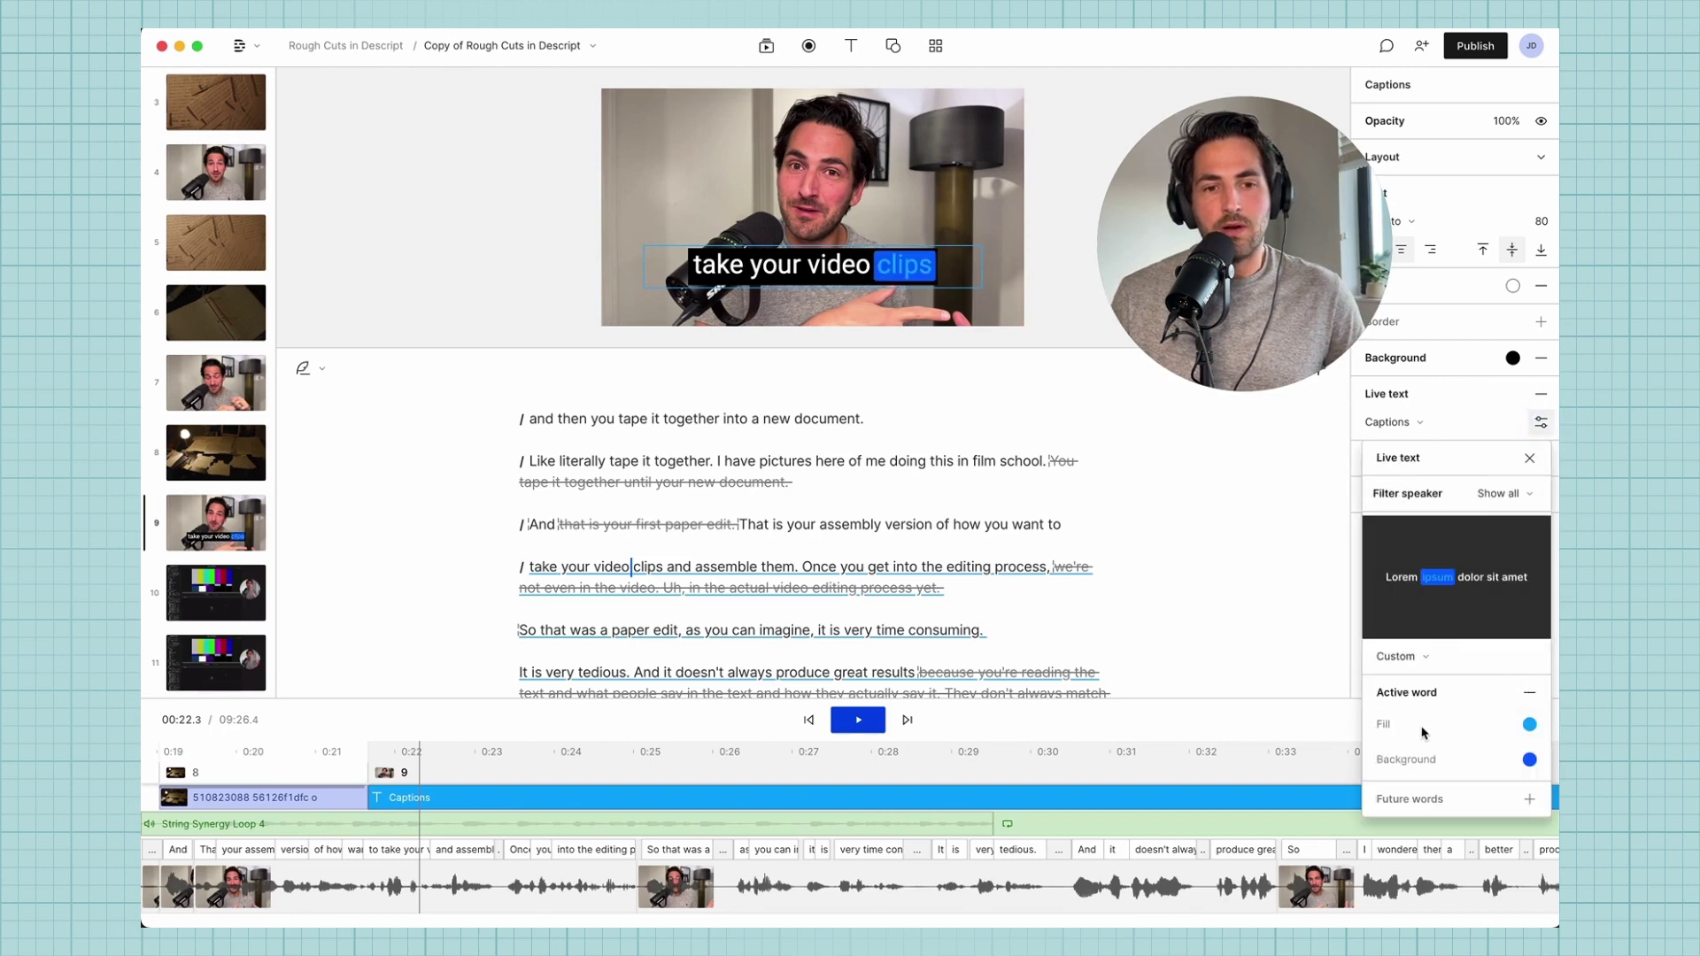
{"action": "left_click", "coordinate": [1531, 726]}
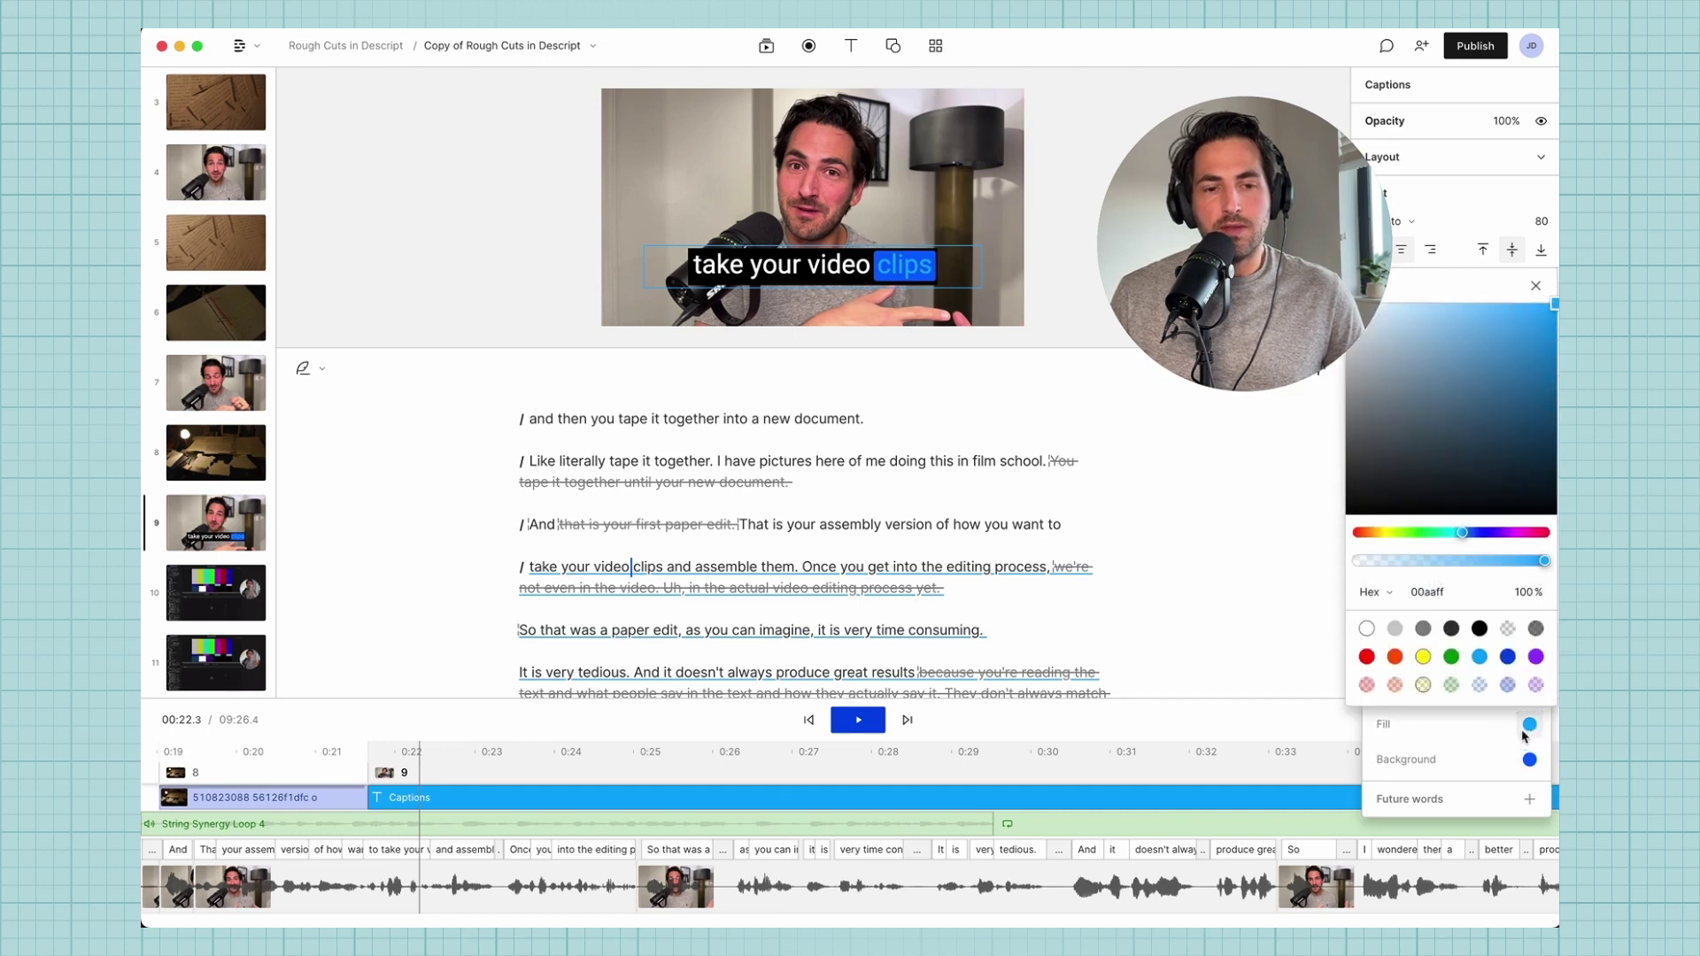
{"action": "left_click", "coordinate": [1366, 658]}
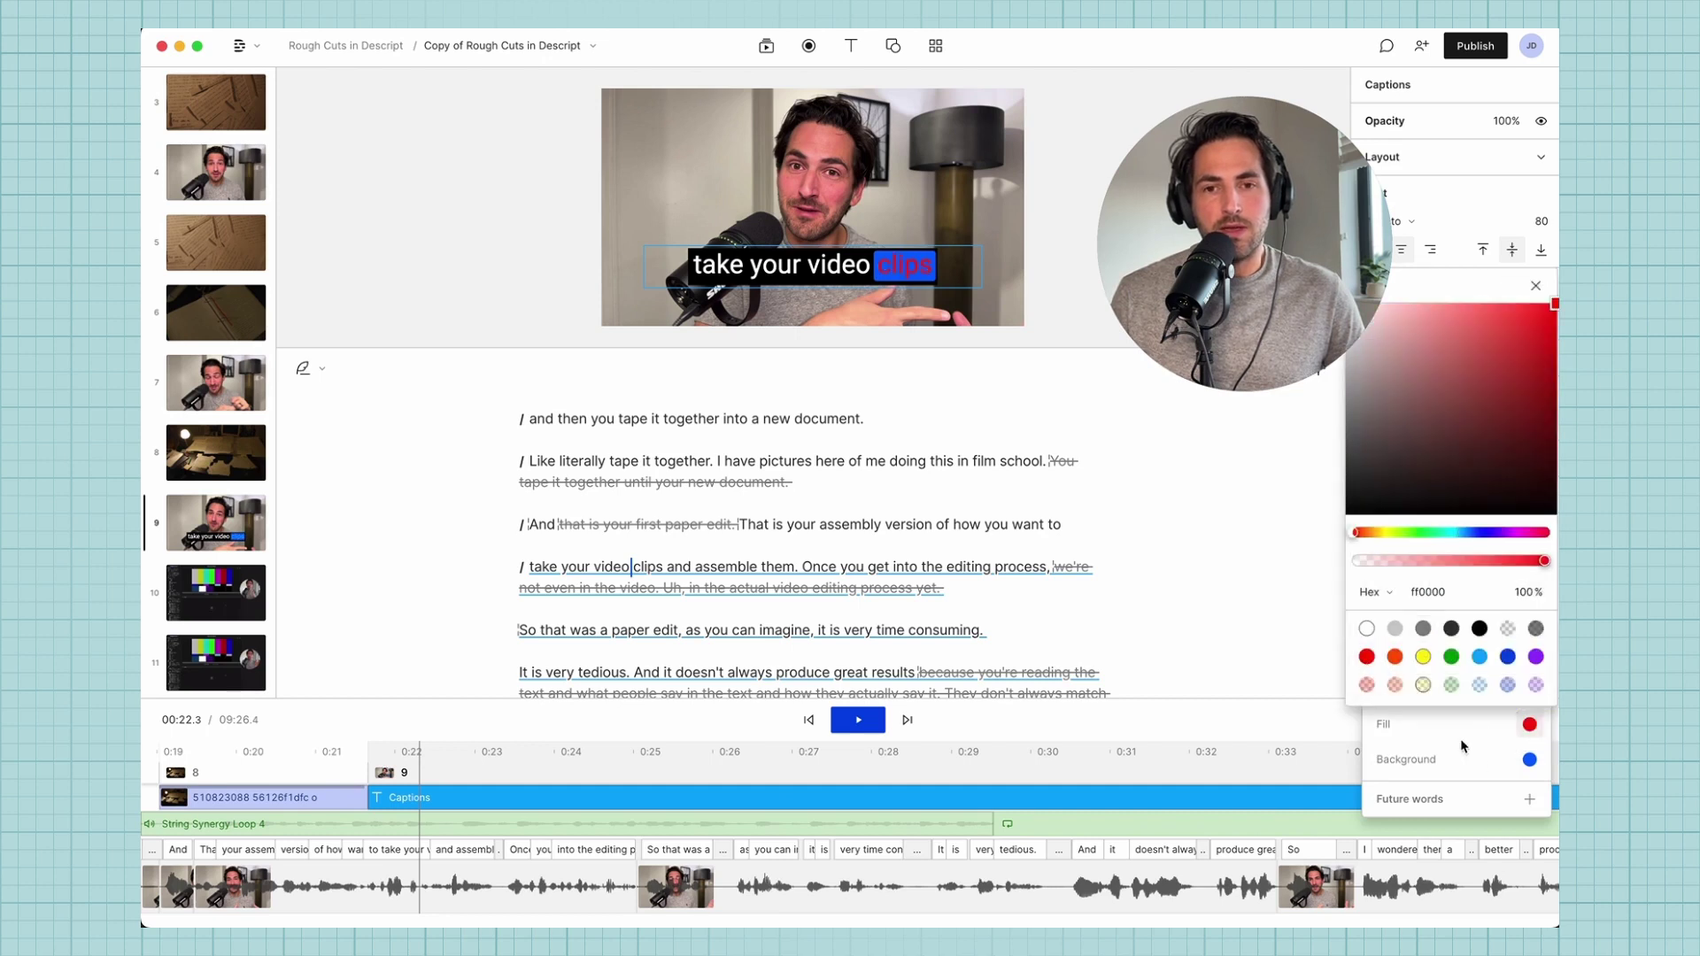
{"action": "left_click", "coordinate": [1530, 759]}
{"action": "left_click", "coordinate": [1529, 759]}
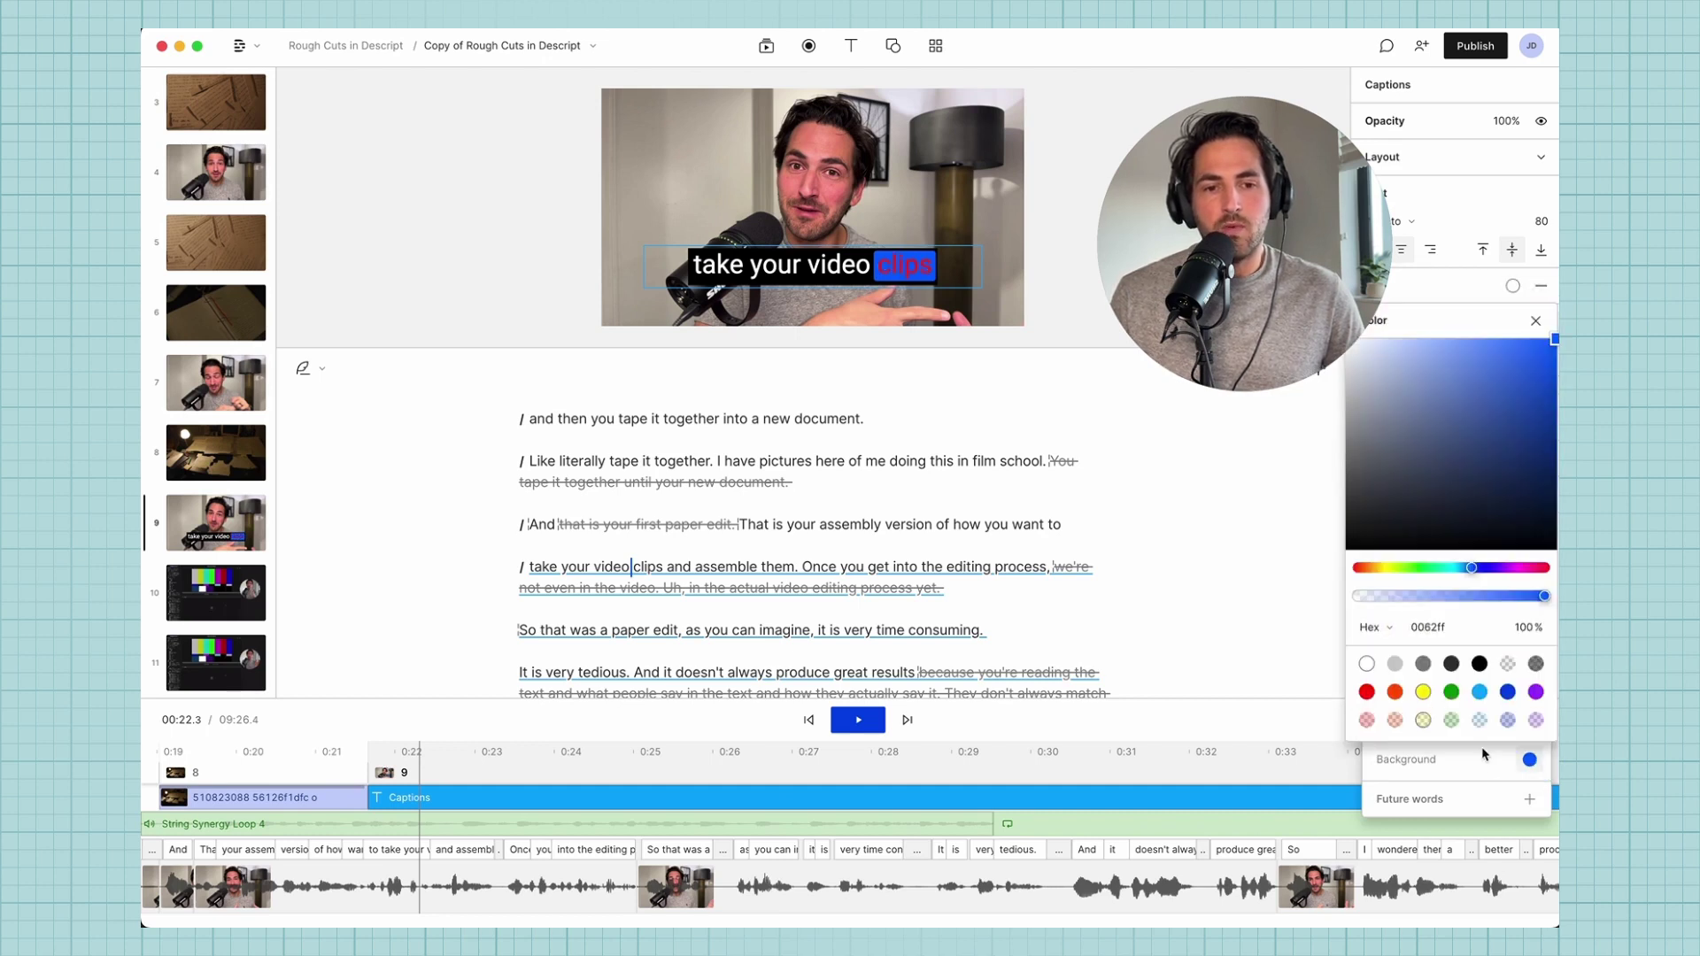
{"action": "left_click", "coordinate": [1370, 663]}
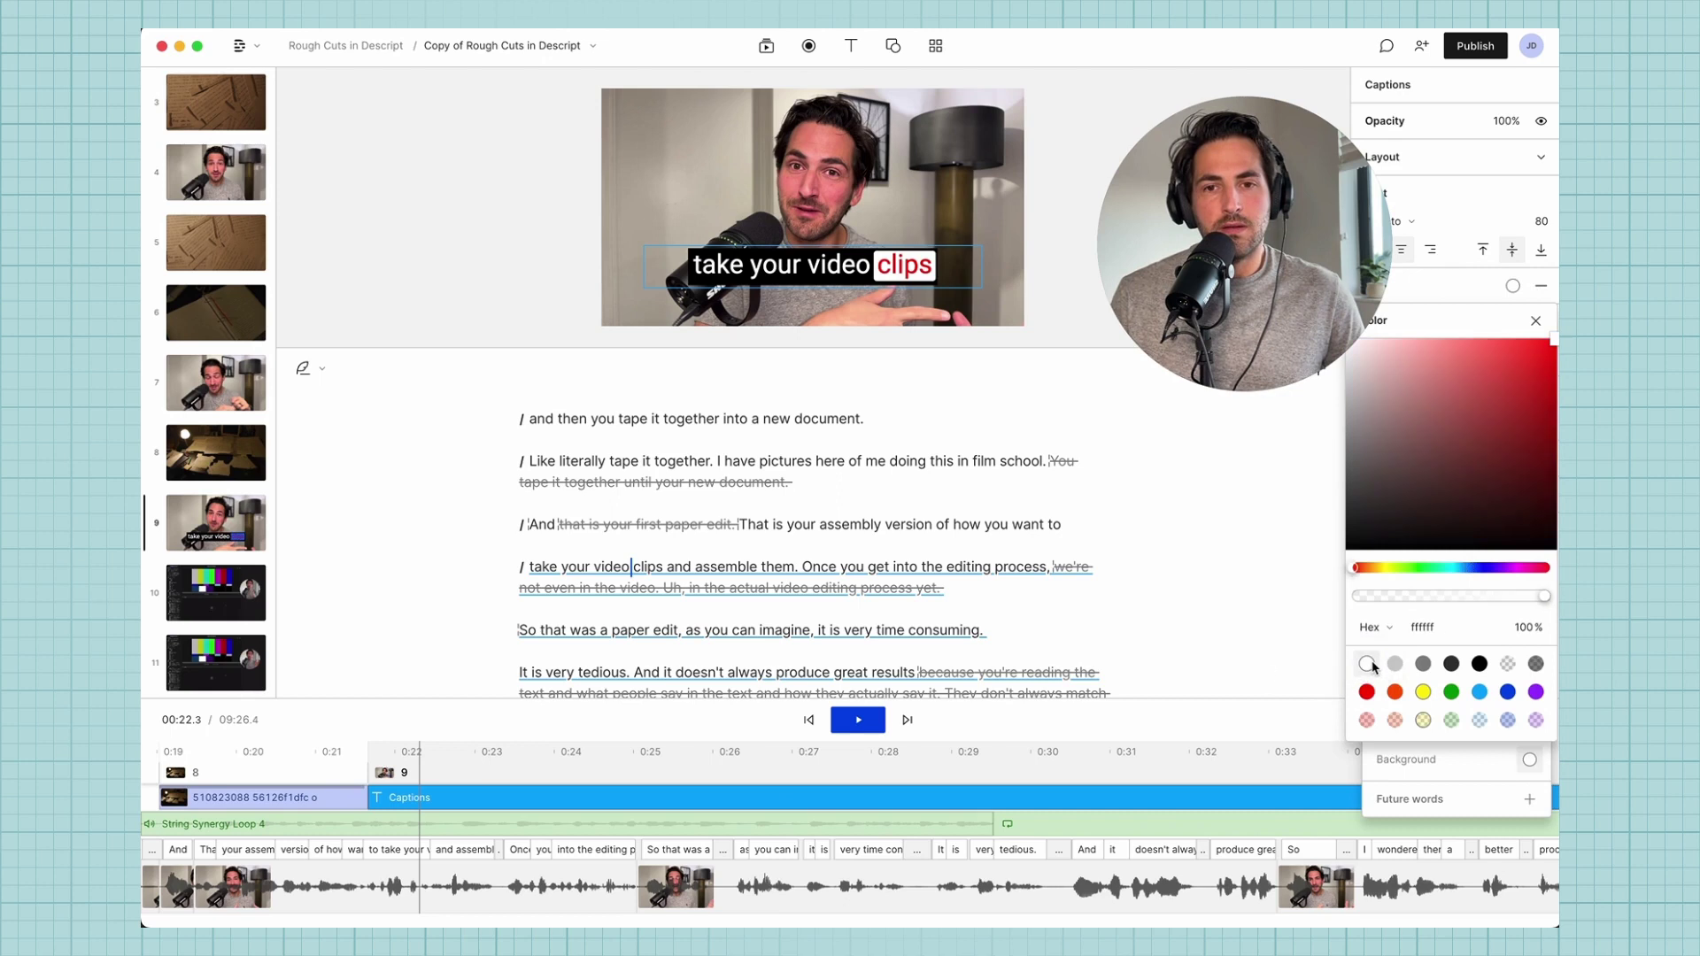
{"action": "left_click", "coordinate": [646, 562]}
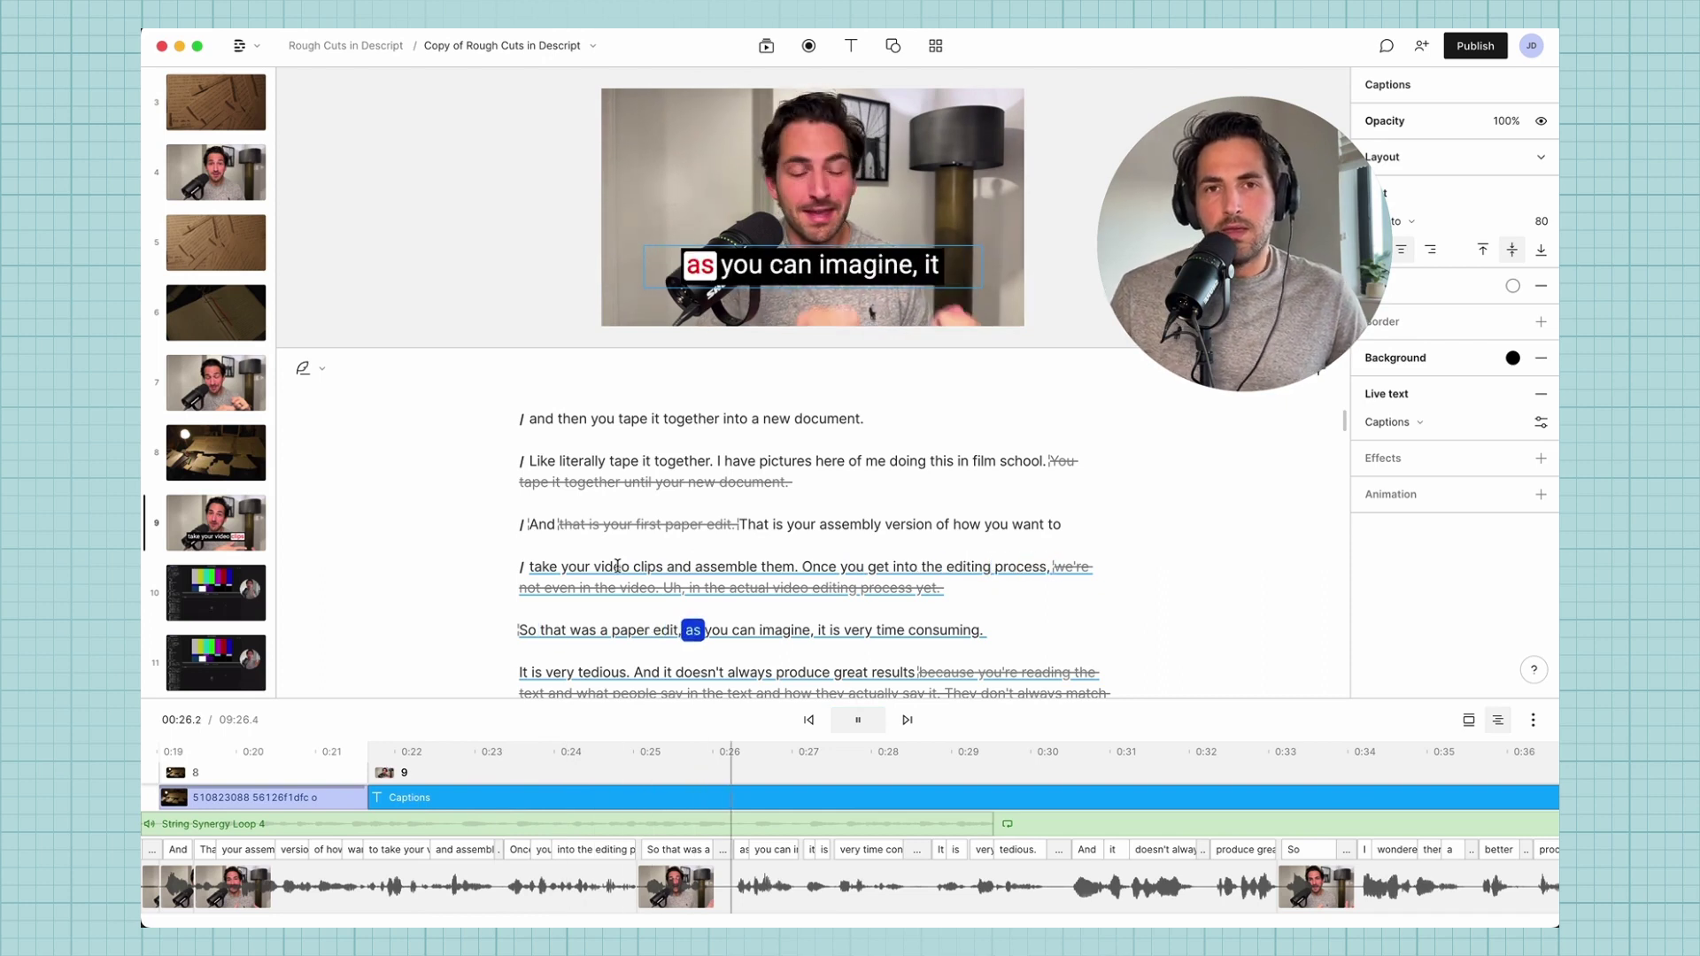
Grey out the upcoming caption words and play back to preview the highlighting.
{"action": "key", "text": "space"}
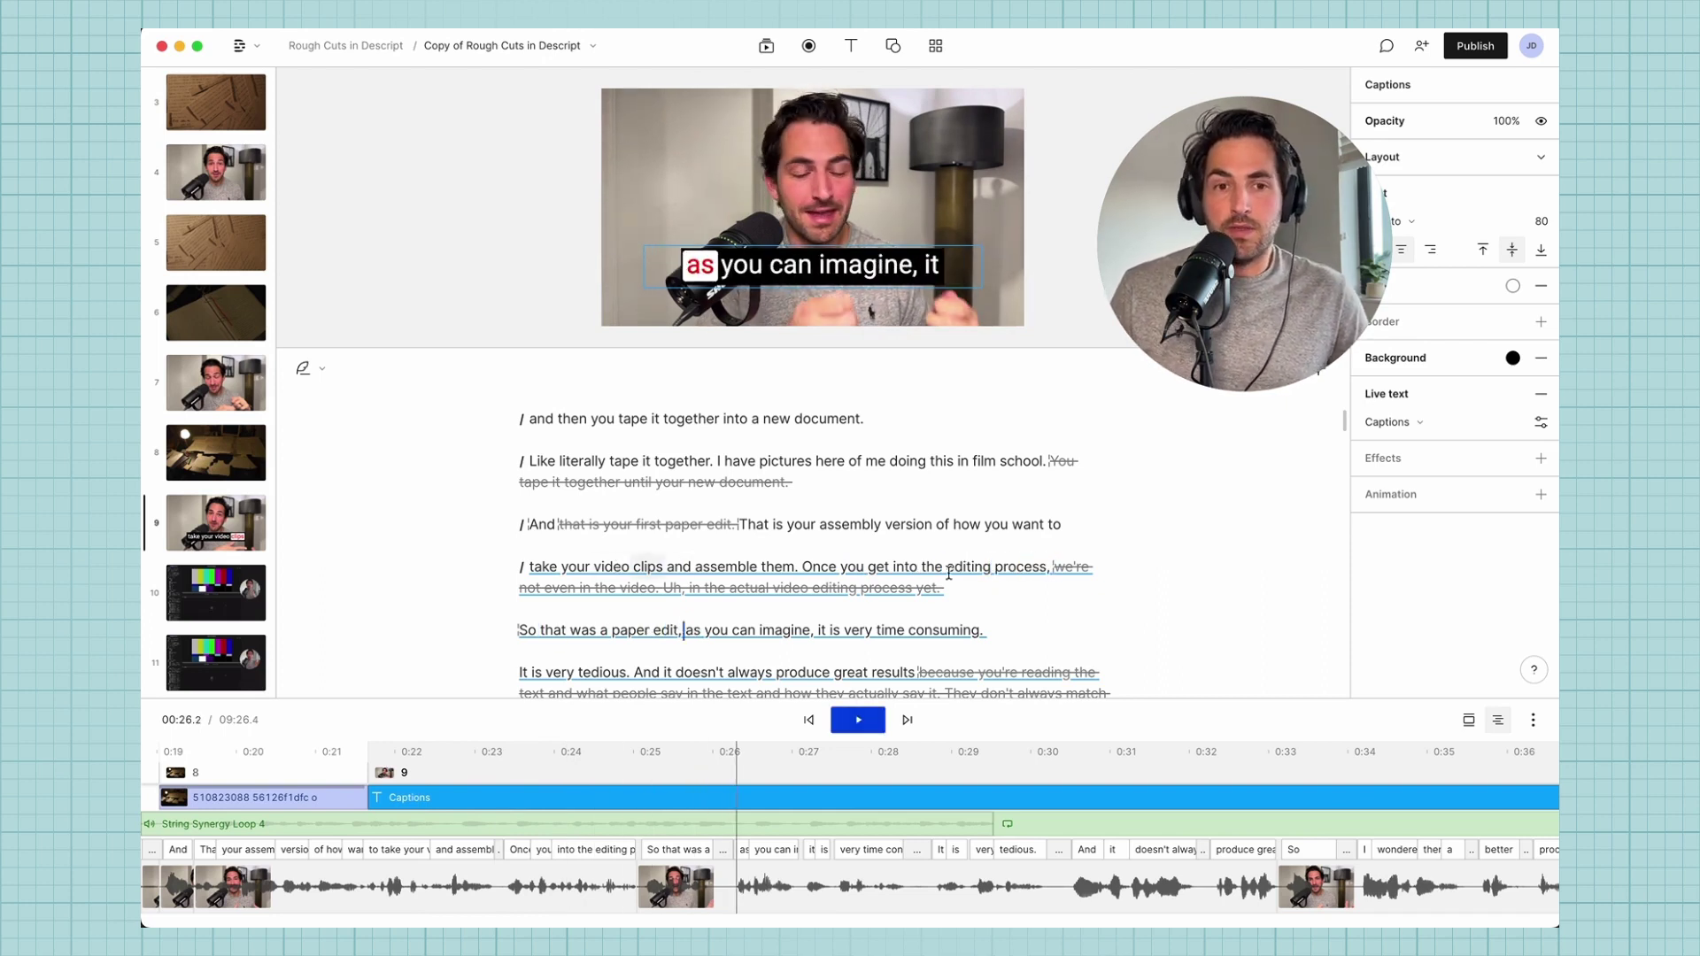
{"action": "left_click", "coordinate": [1539, 426]}
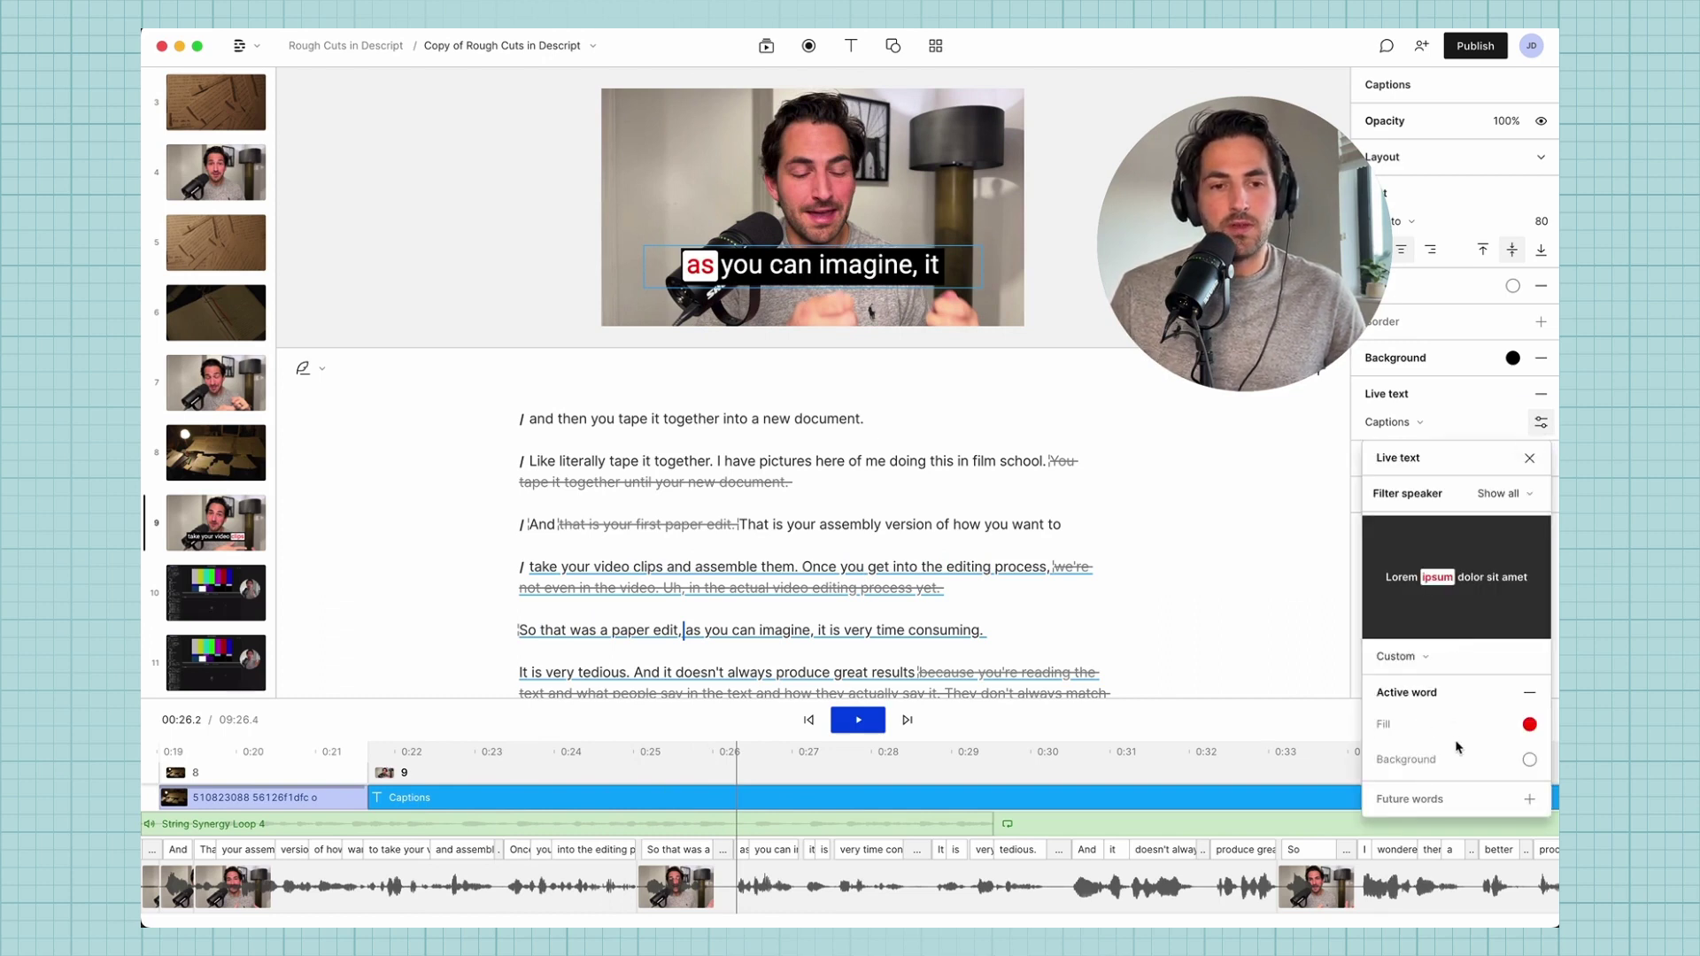
{"action": "left_click", "coordinate": [1529, 801]}
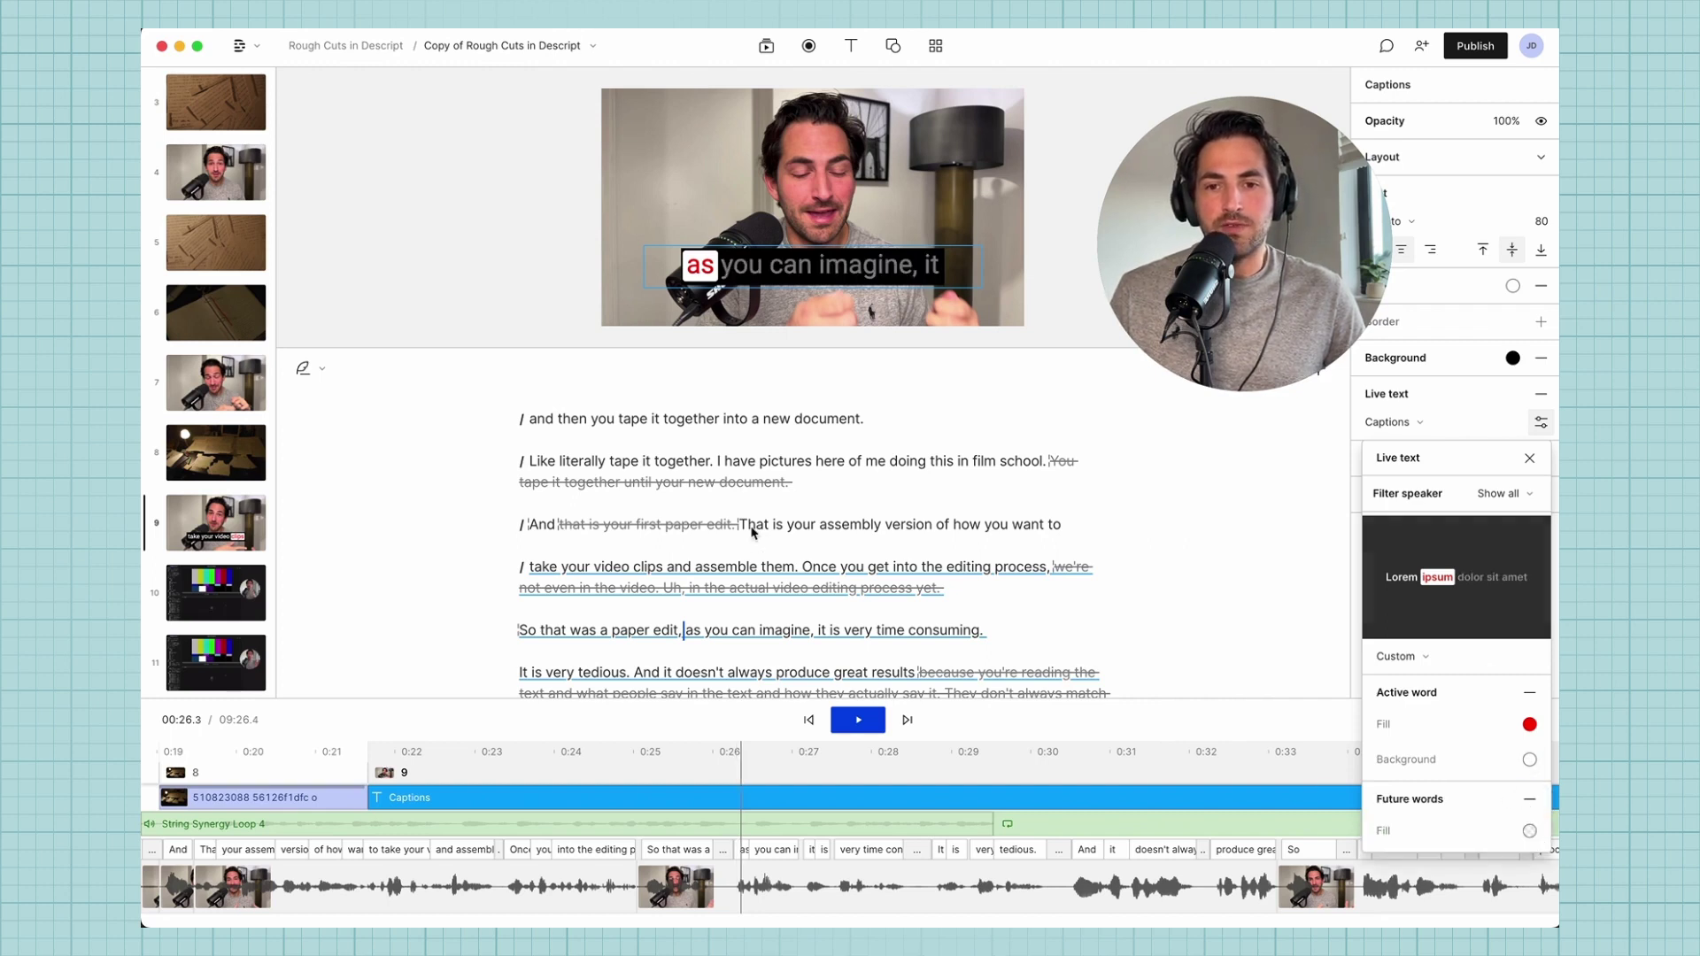
{"action": "left_click", "coordinate": [747, 630]}
{"action": "key", "text": "space"}
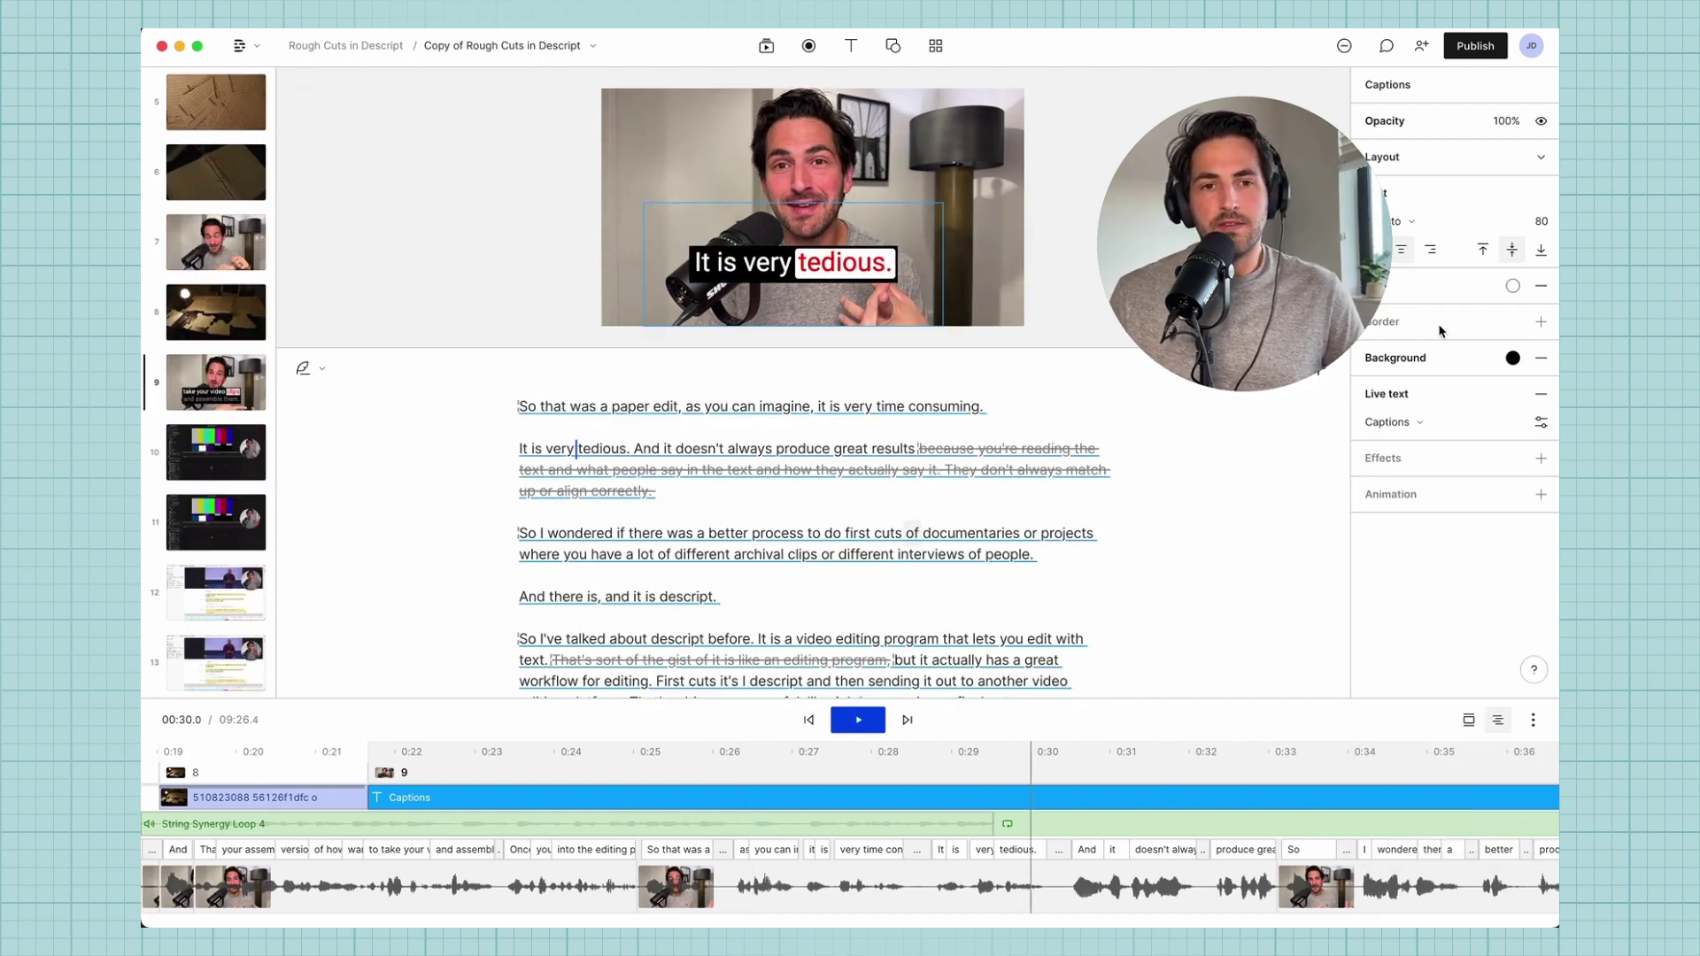
Shrink the caption text slightly, then resize the caption box and shift it left and upward.
{"action": "left_click_drag", "start_coordinate": [1538, 234], "coordinate": [1511, 226]}
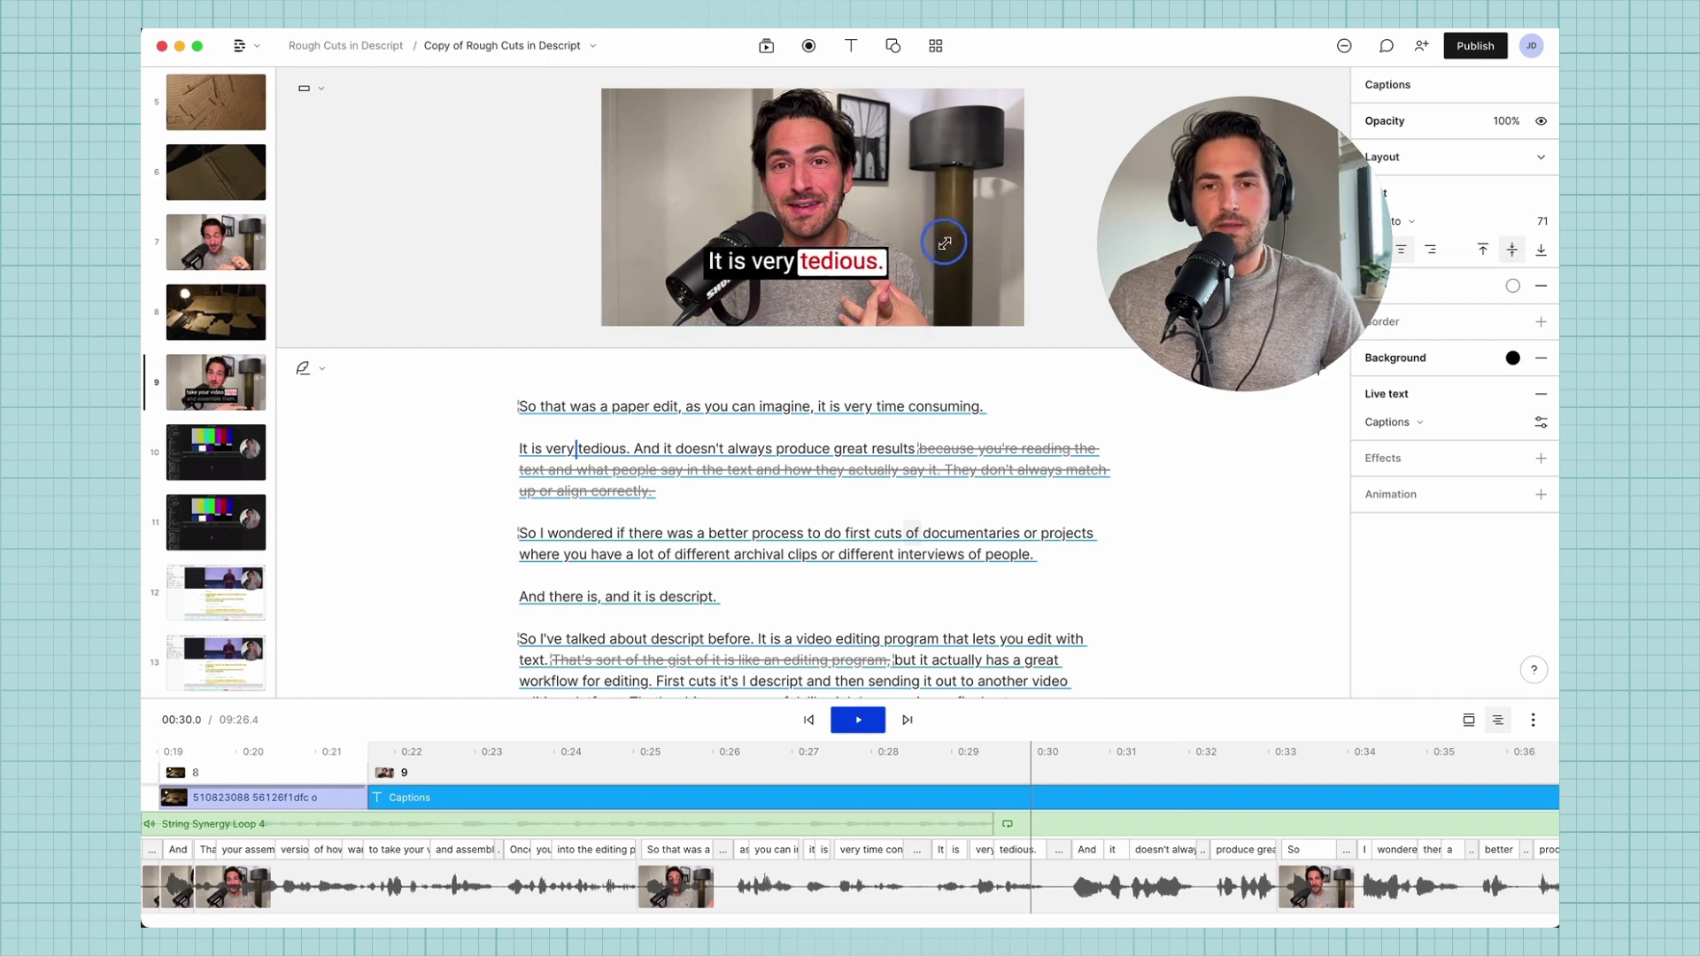
{"action": "left_click_drag", "start_coordinate": [944, 276], "coordinate": [932, 294]}
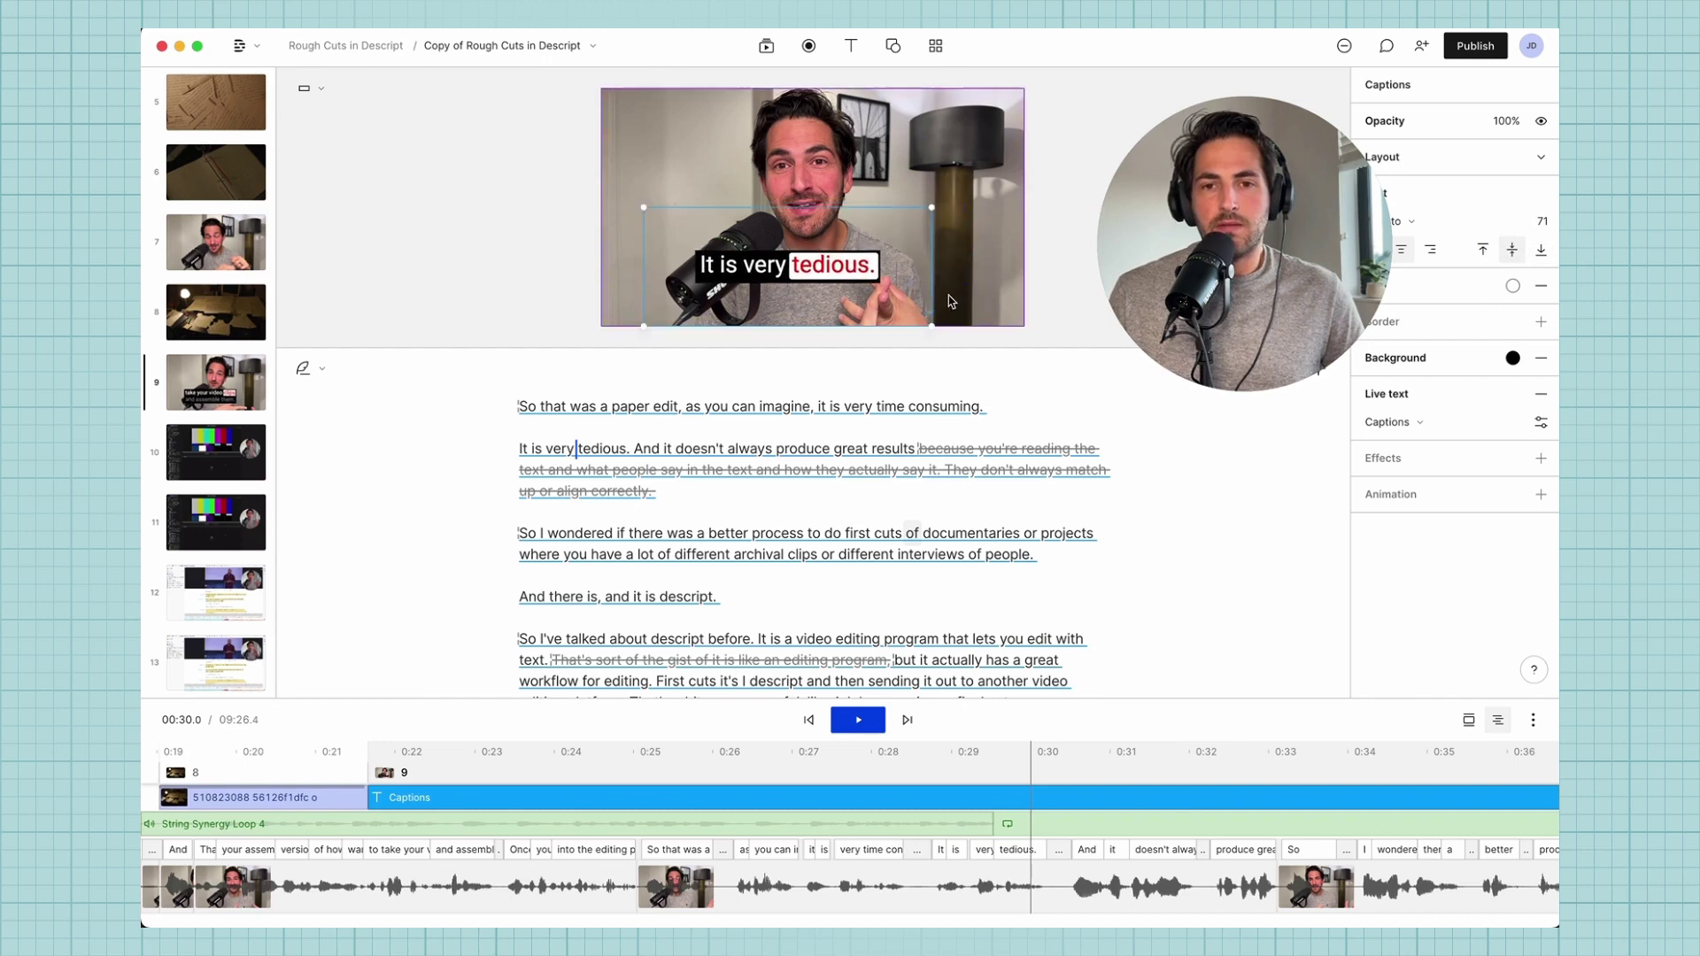
{"action": "key", "text": "space"}
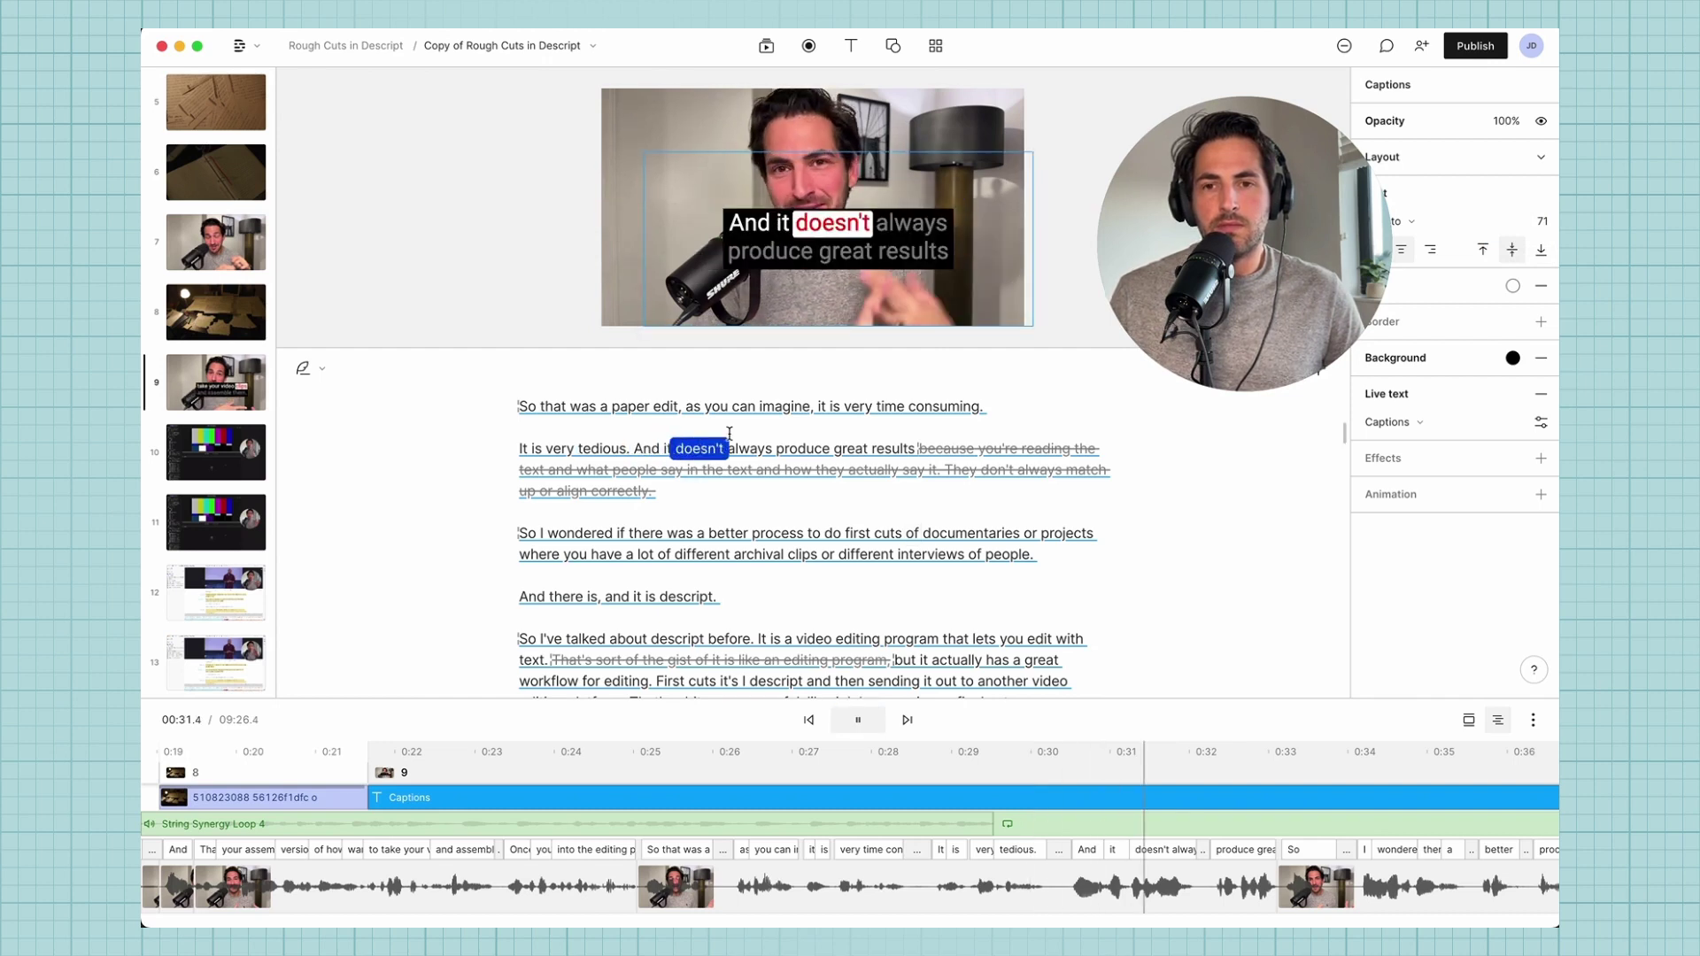
{"action": "key", "text": "space"}
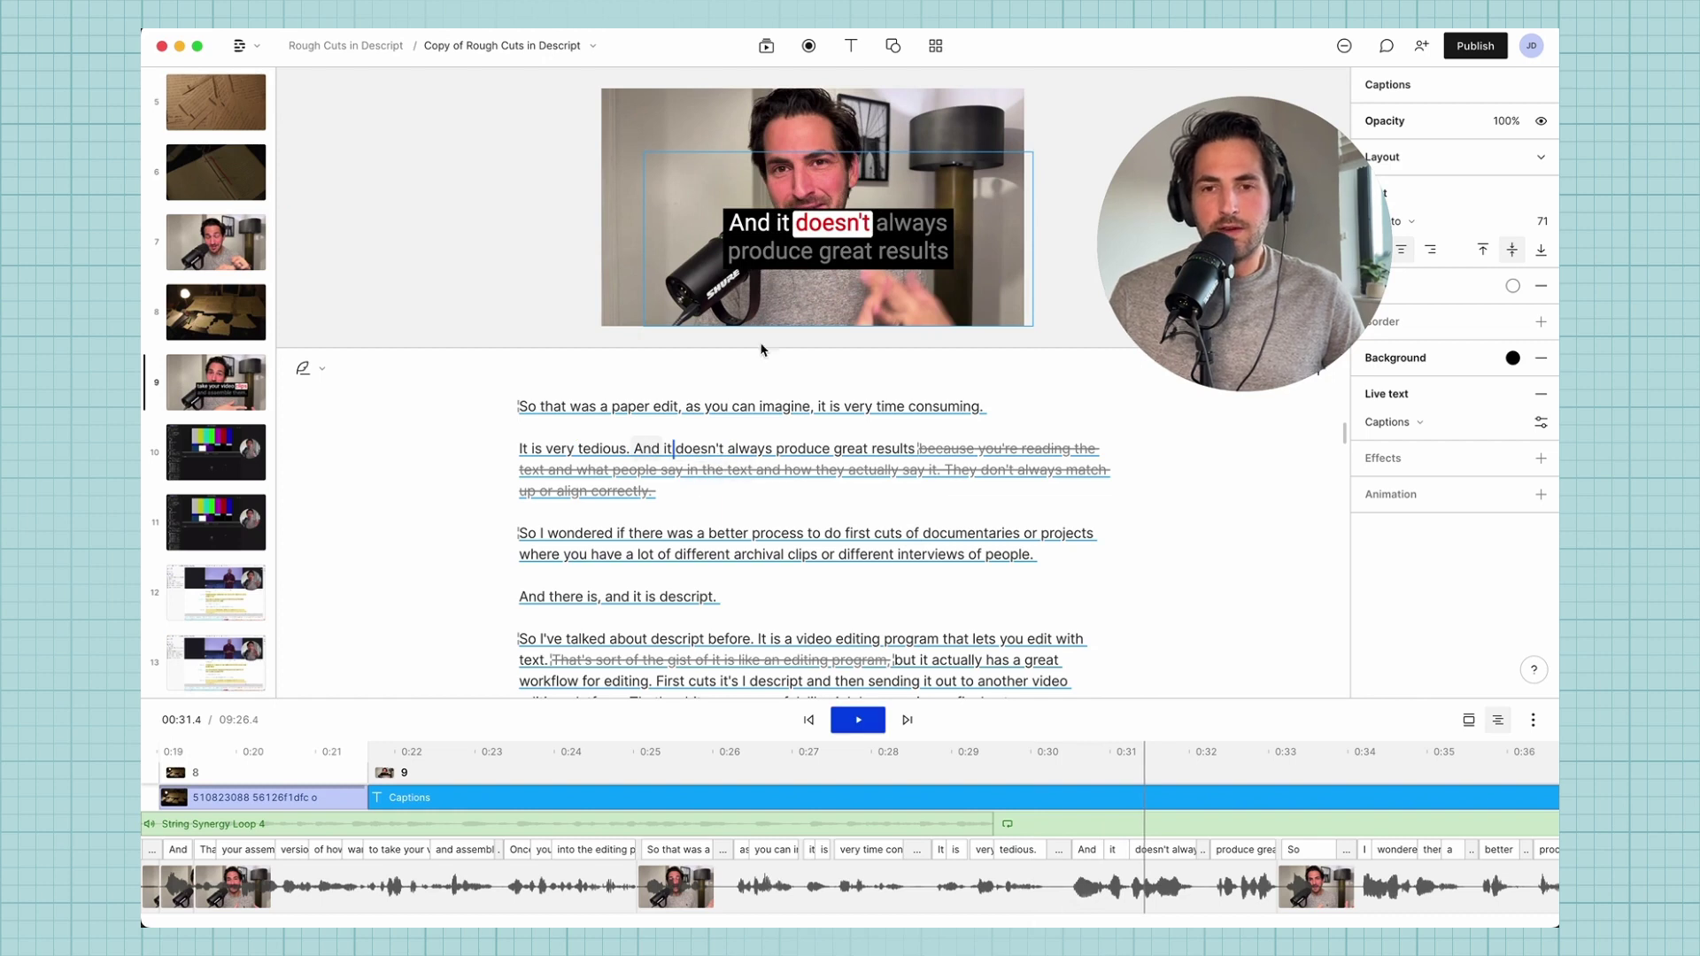
{"action": "left_click_drag", "start_coordinate": [842, 244], "coordinate": [817, 244]}
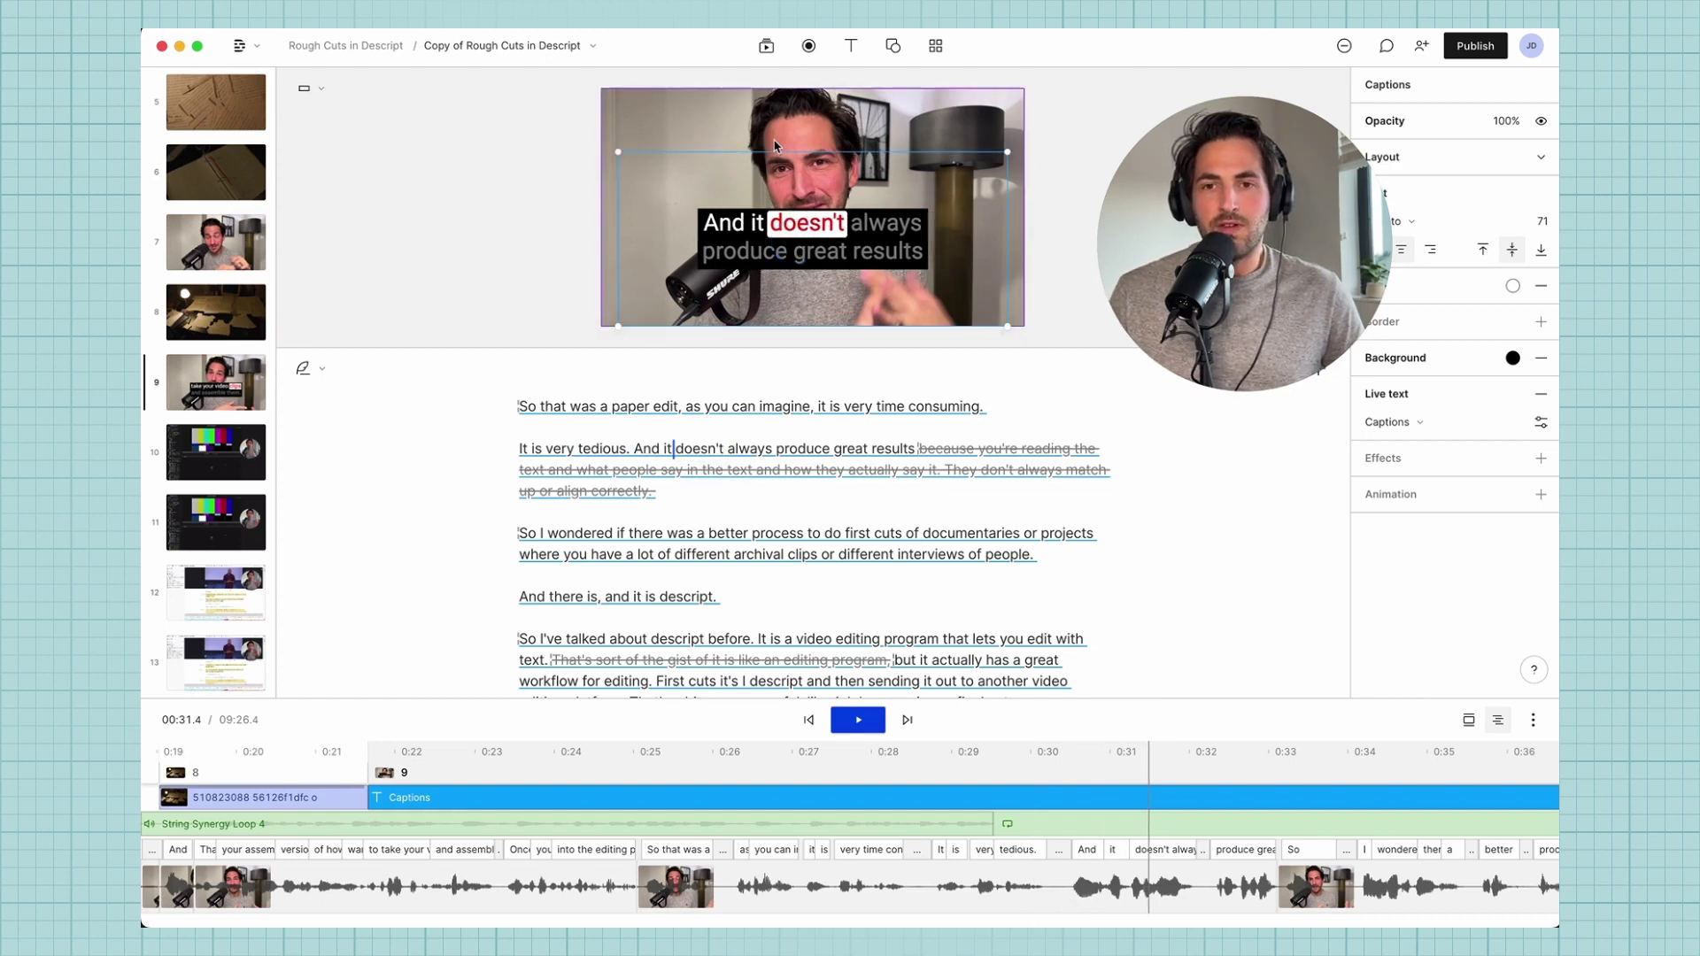
{"action": "left_click_drag", "start_coordinate": [775, 151], "coordinate": [776, 120]}
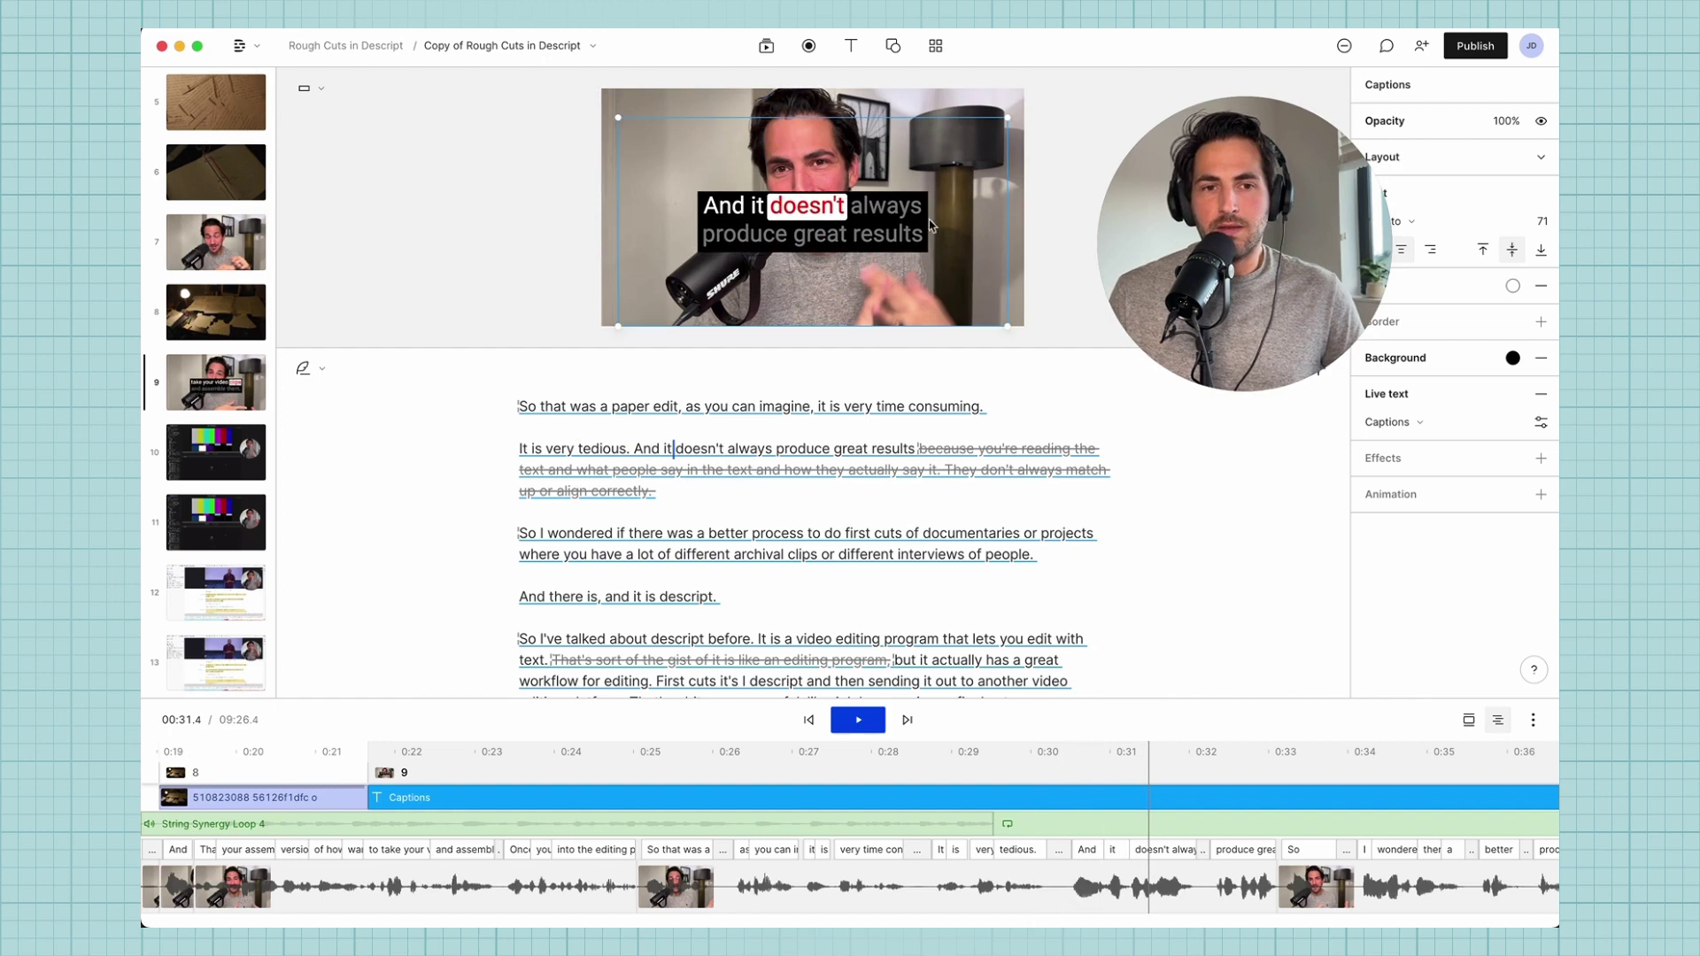
Reduce the caption size further, try two- and three-line wrapping, then widen the box across the video.
{"action": "left_click_drag", "start_coordinate": [1537, 220], "coordinate": [1535, 221]}
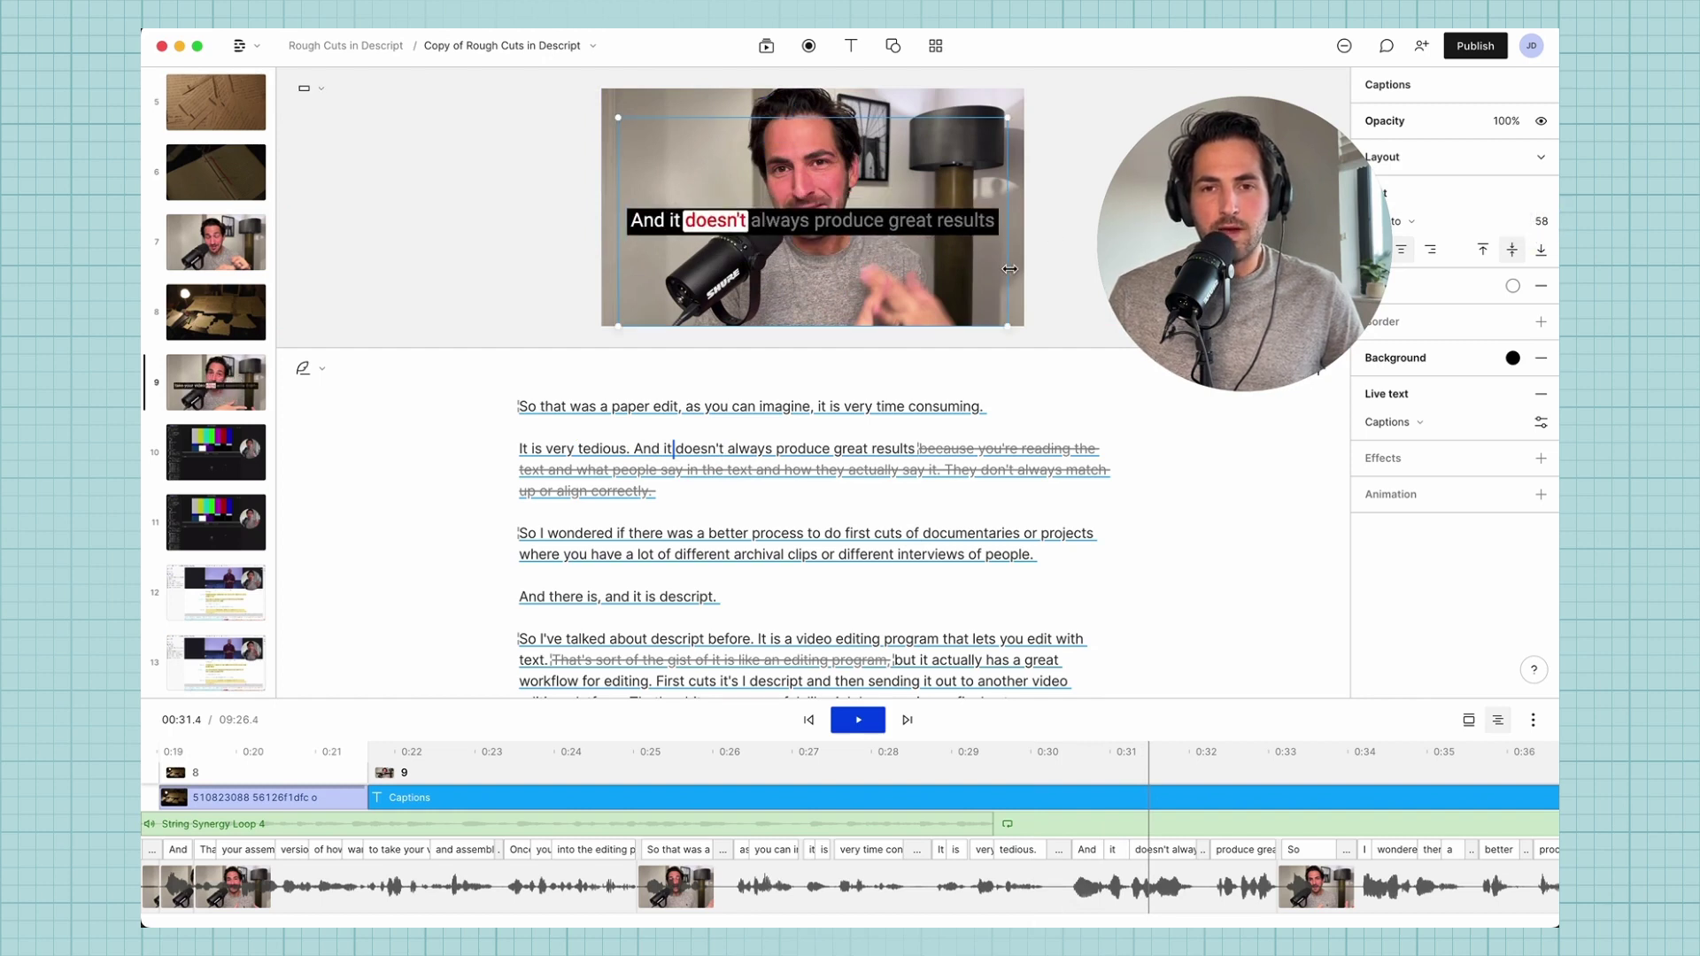
{"action": "left_click_drag", "start_coordinate": [1010, 268], "coordinate": [935, 275]}
{"action": "left_click_drag", "start_coordinate": [934, 192], "coordinate": [755, 214]}
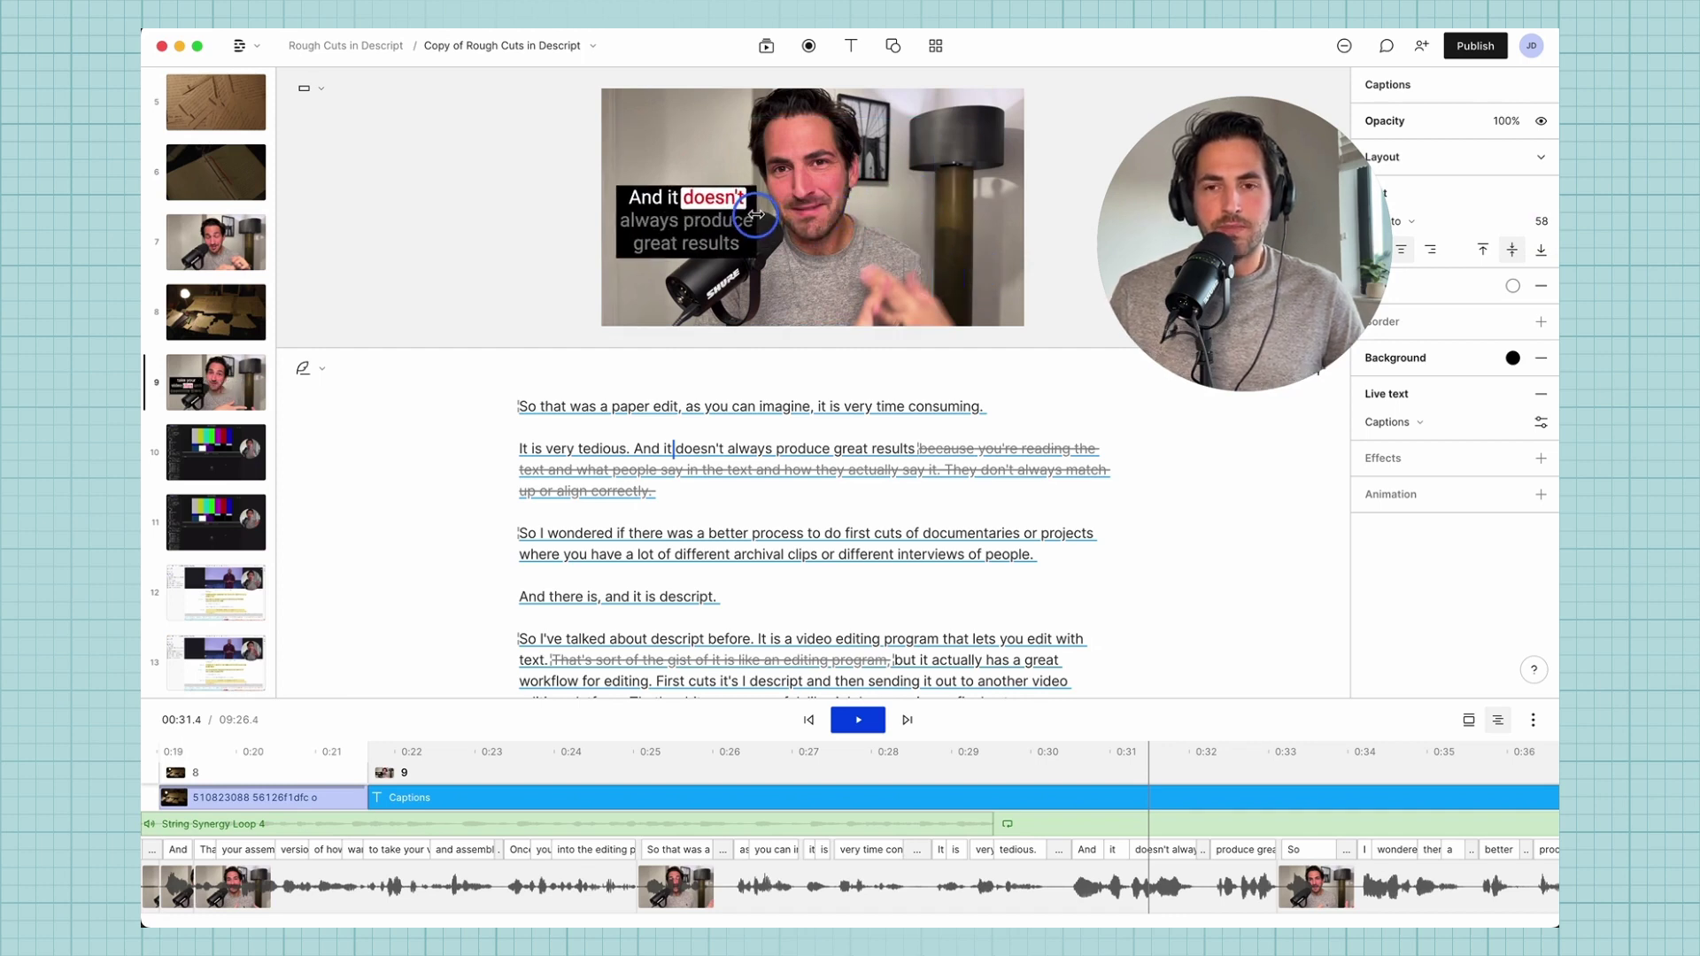
{"action": "left_click_drag", "start_coordinate": [762, 215], "coordinate": [856, 229]}
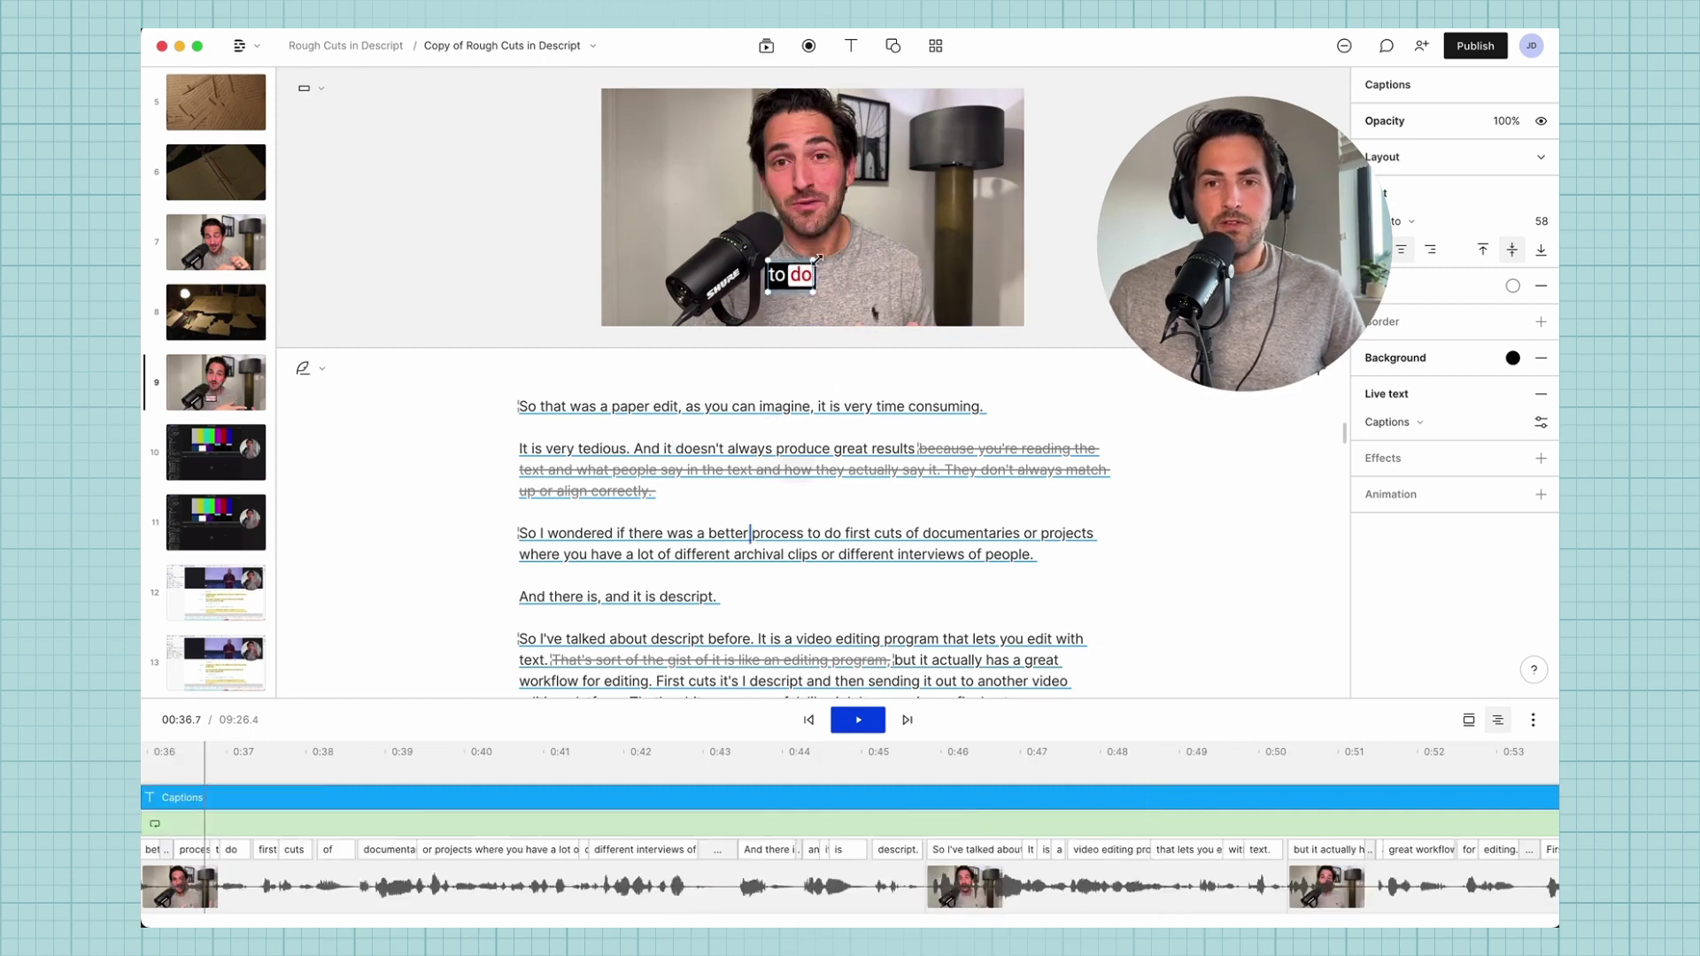
Enlarge the caption box to several lines, then delete the Captions layer at the 'archival clips' line.
{"action": "left_click_drag", "start_coordinate": [913, 233], "coordinate": [836, 243]}
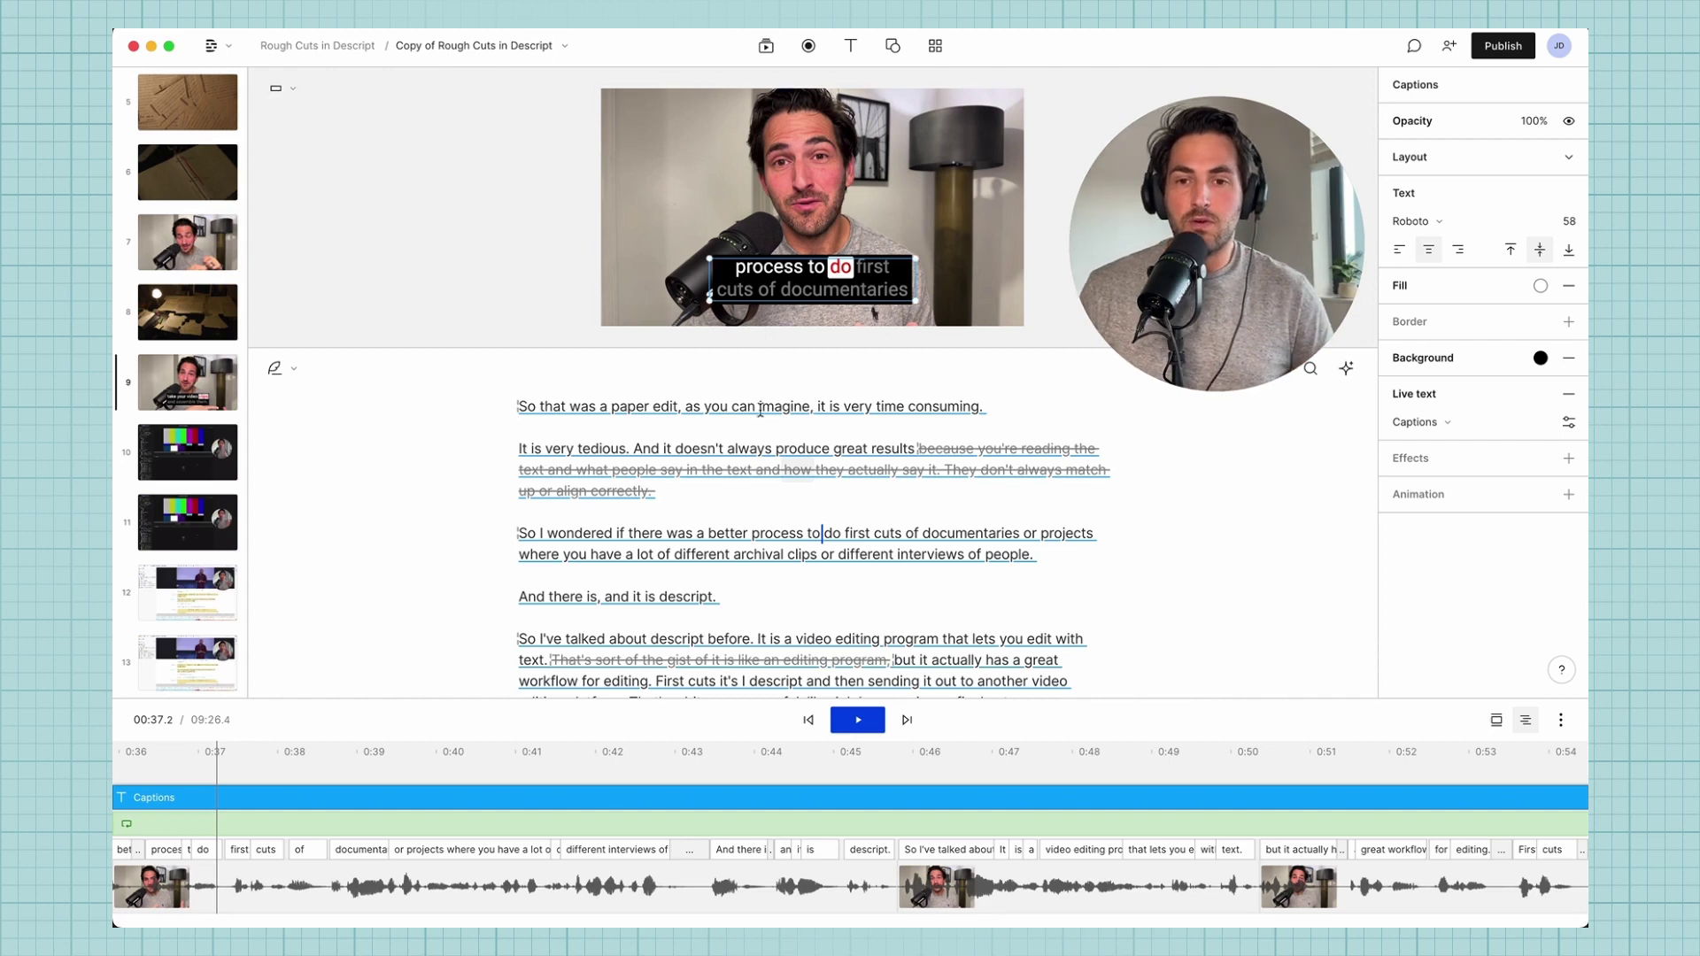
{"action": "left_click", "coordinate": [784, 554]}
{"action": "key", "text": "Delete"}
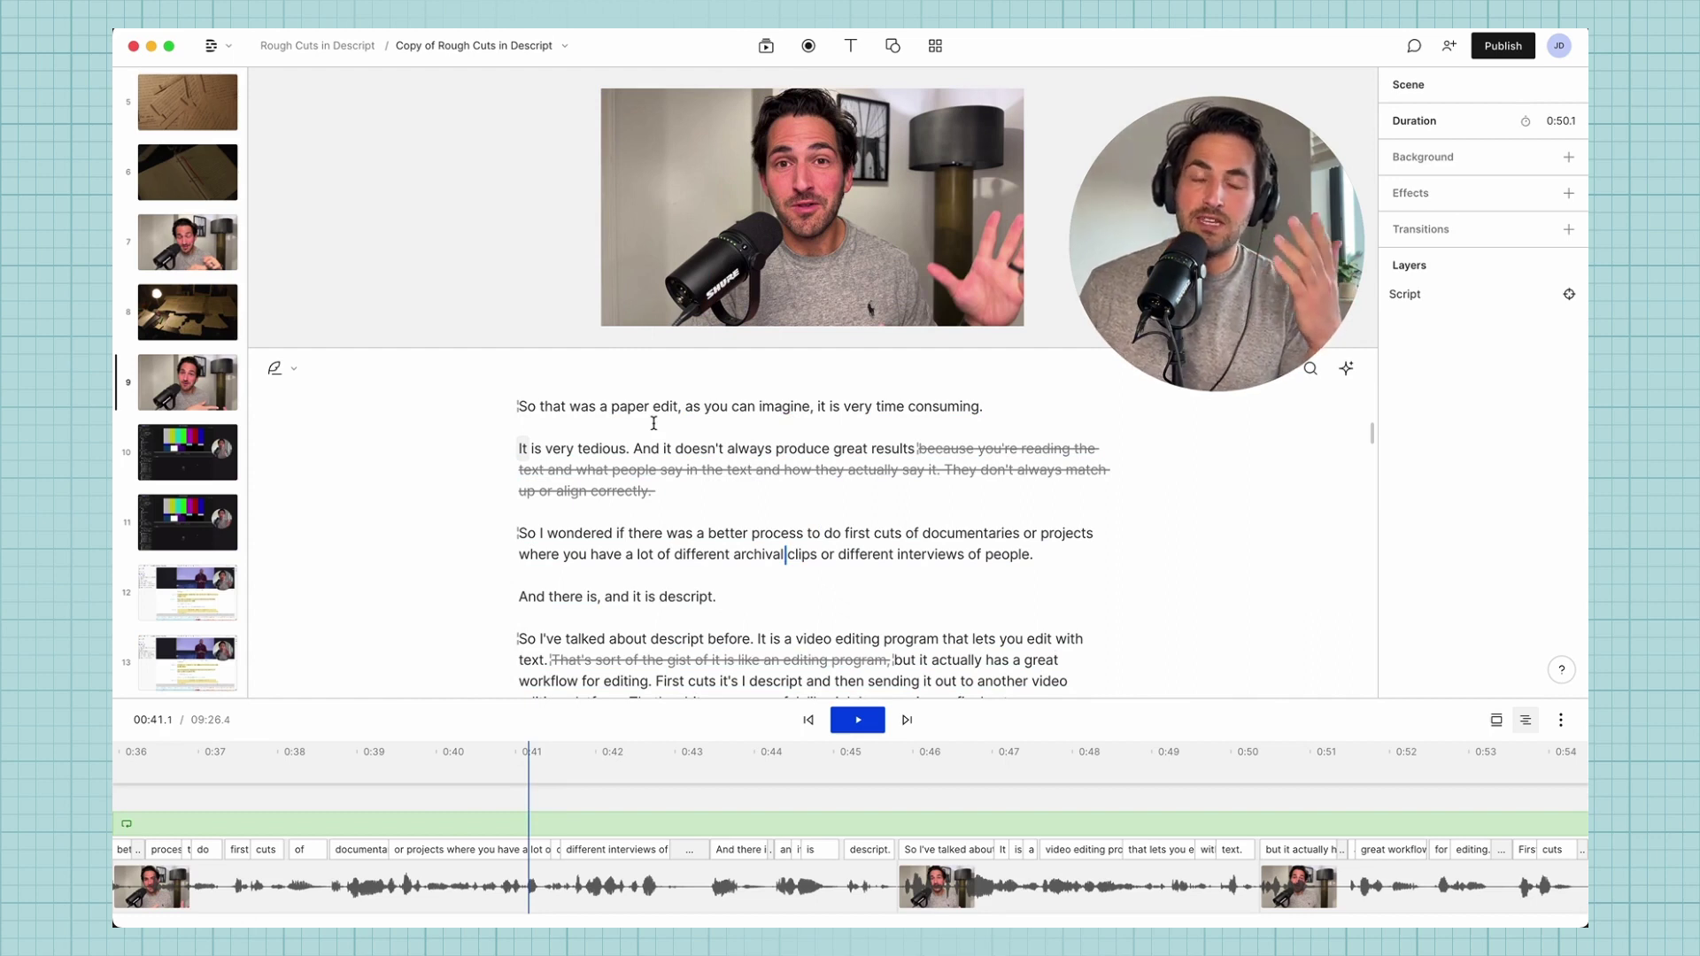
Set the export to Subtitles in SubRip (.srt) format with 42 characters per line and 2 lines per card.
{"action": "mouse_move", "coordinate": [1333, 191]}
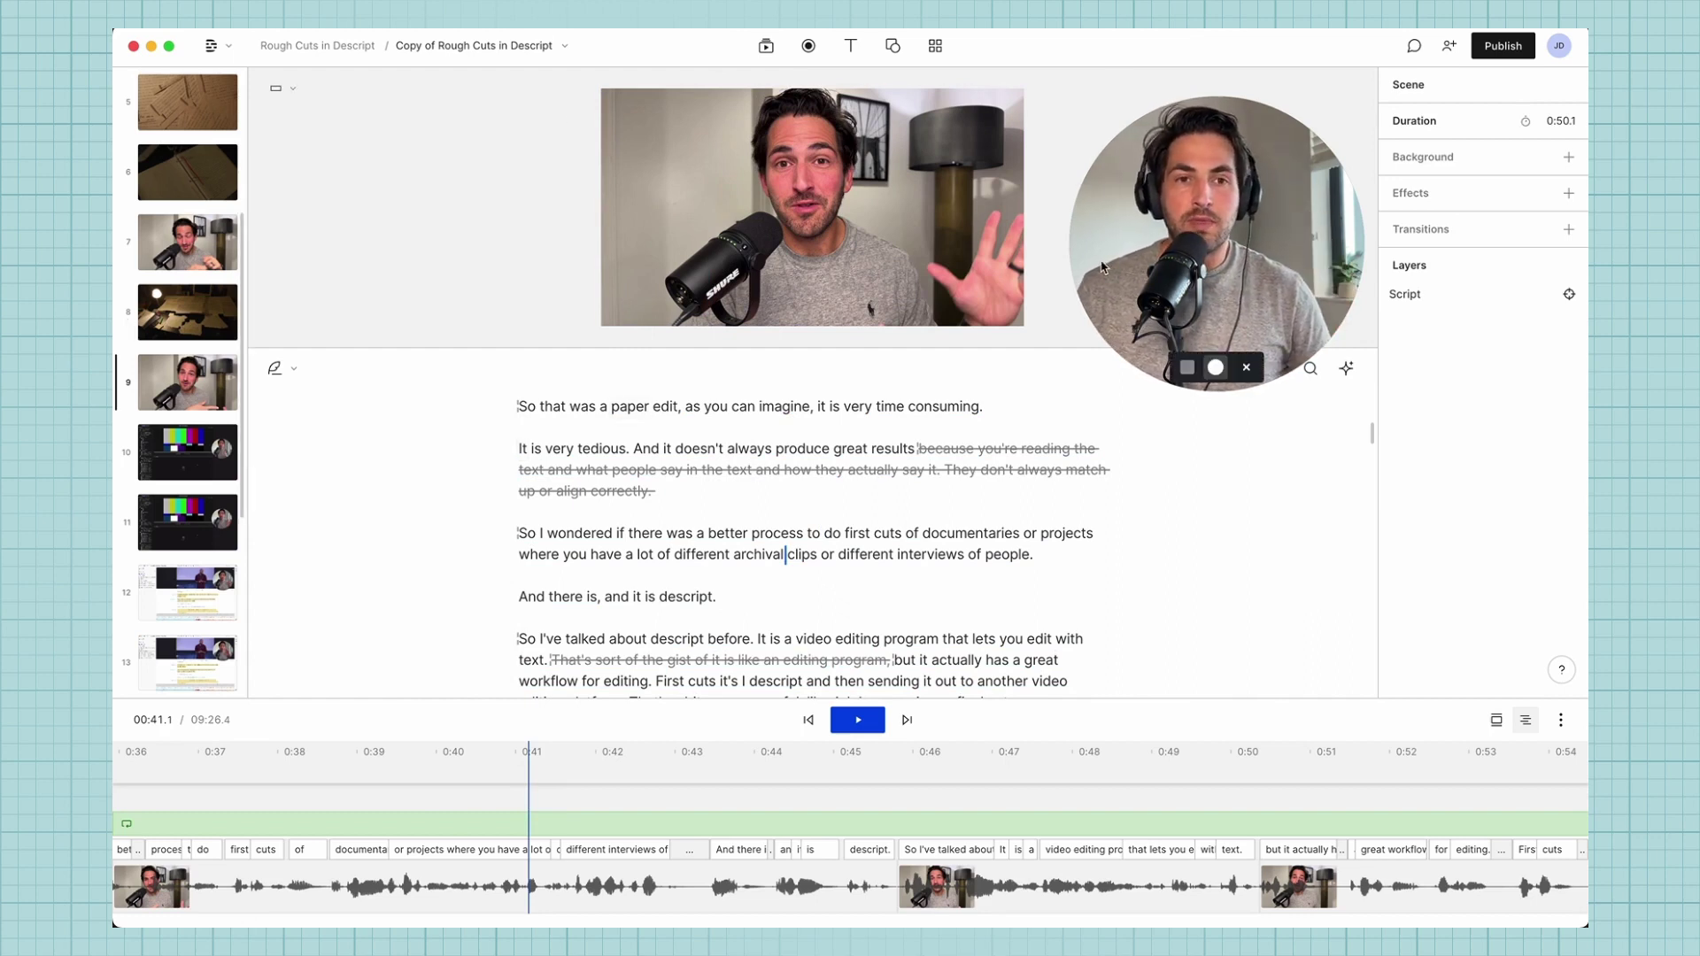
{"action": "left_click", "coordinate": [1504, 44]}
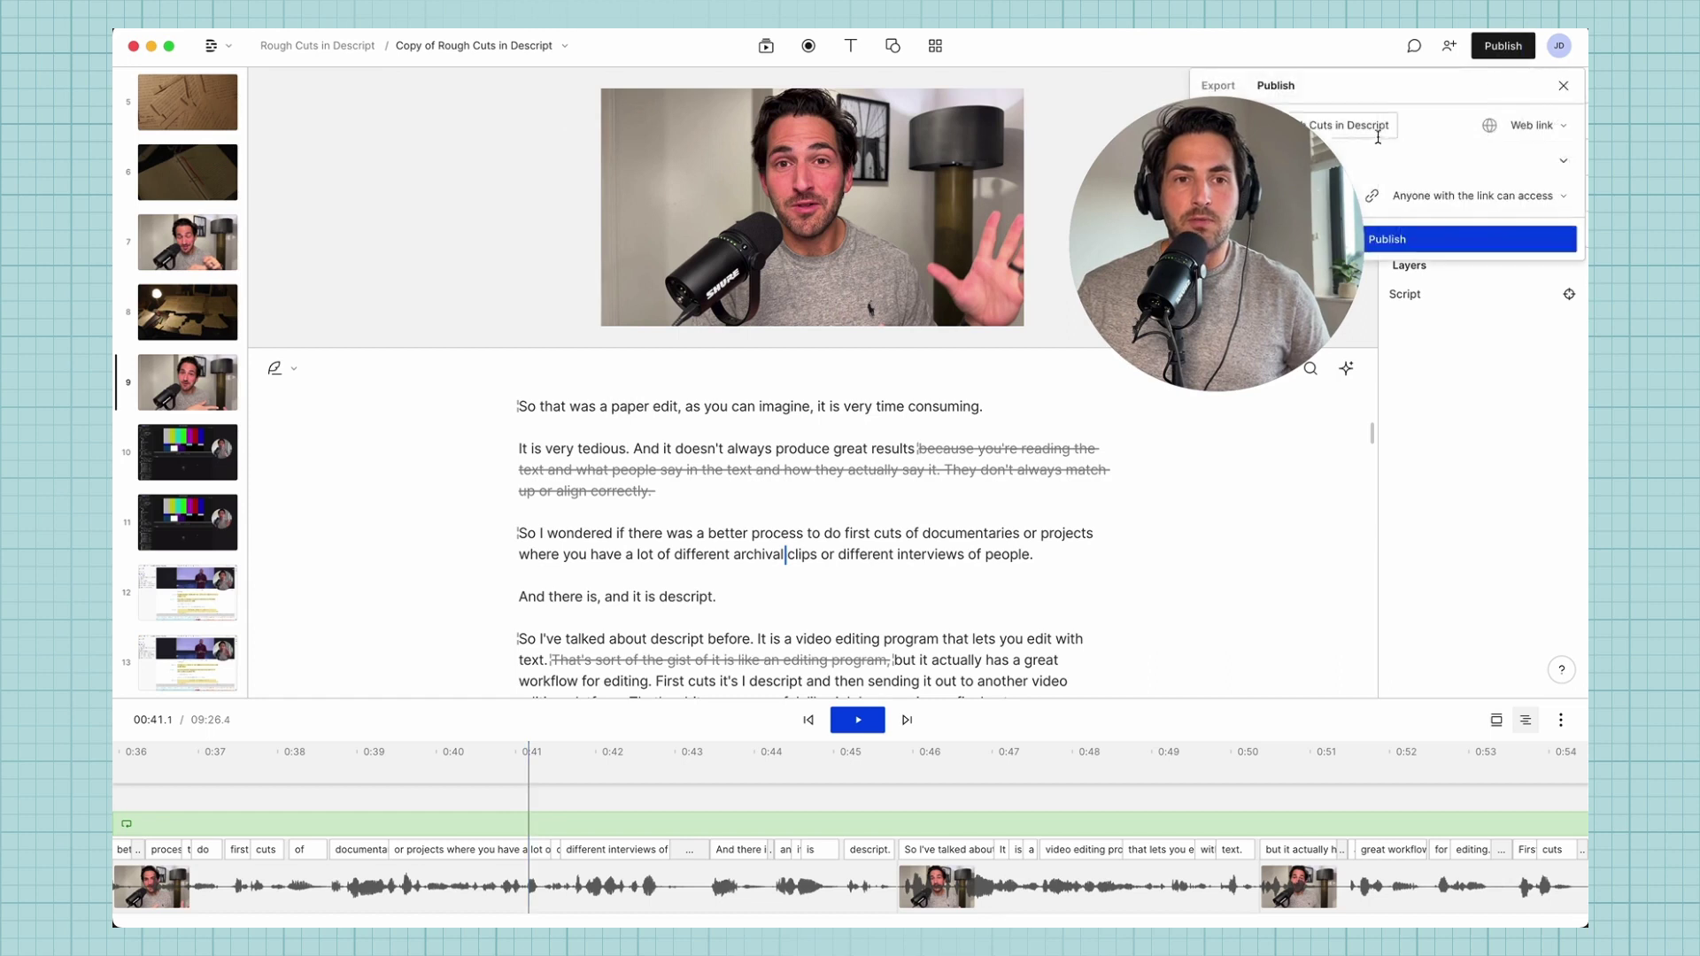
{"action": "left_click_drag", "start_coordinate": [1271, 214], "coordinate": [1061, 221]}
{"action": "left_click", "coordinate": [1218, 87]}
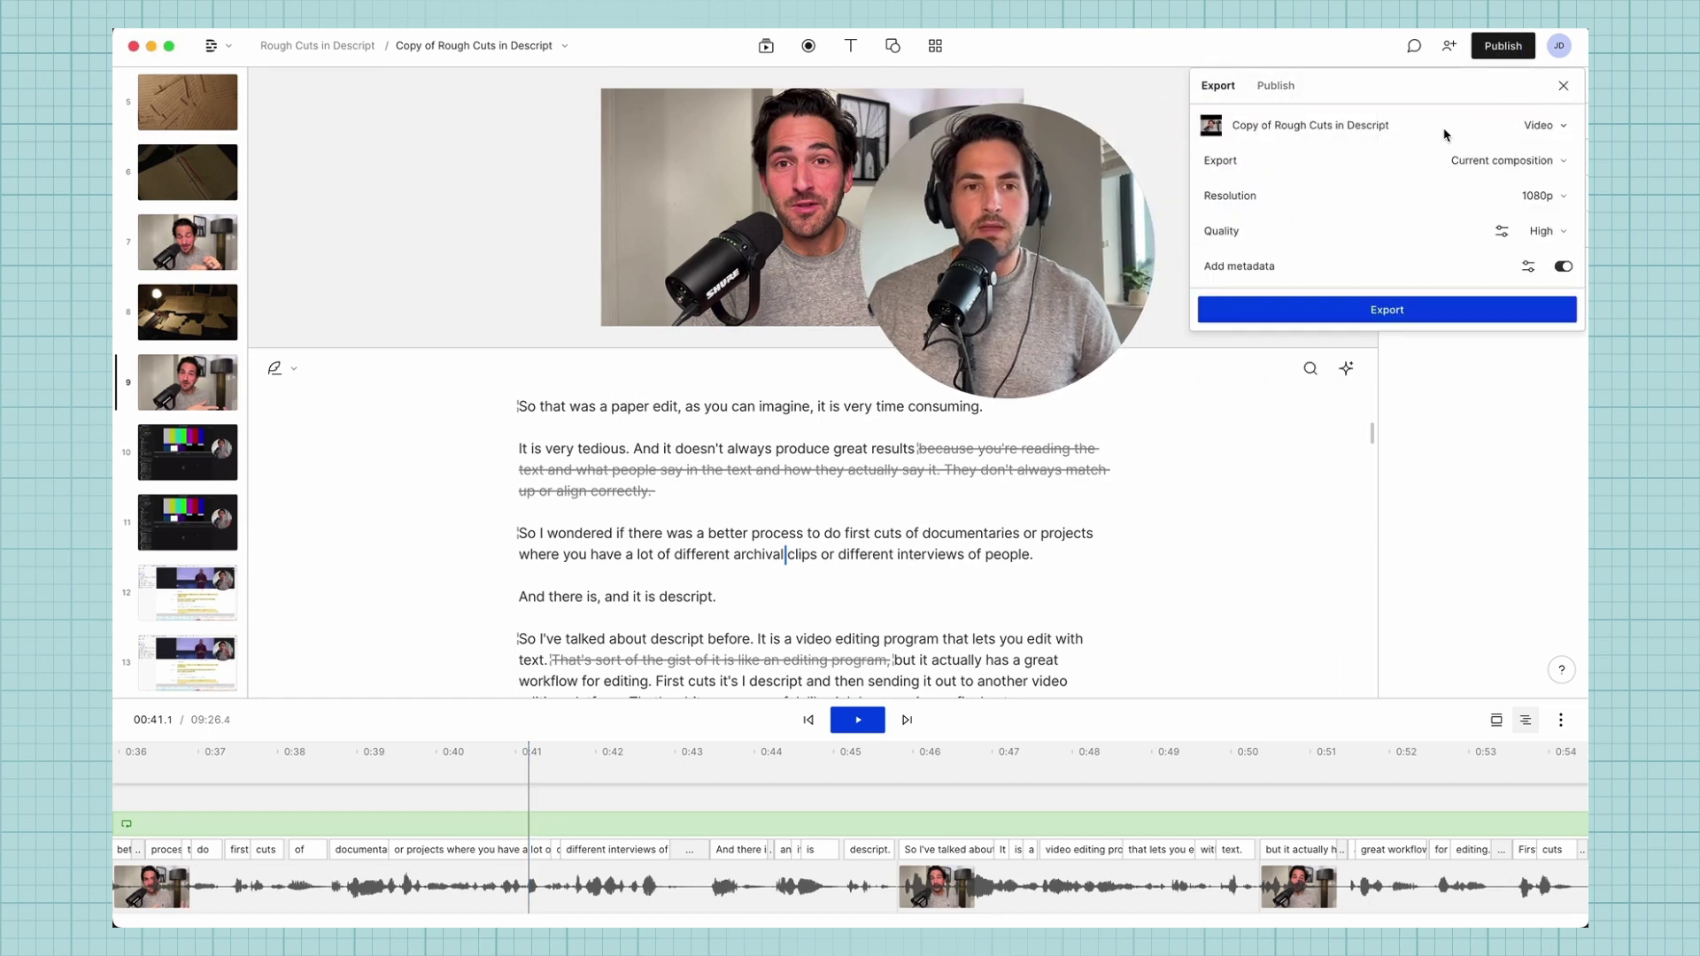
{"action": "left_click", "coordinate": [1537, 127]}
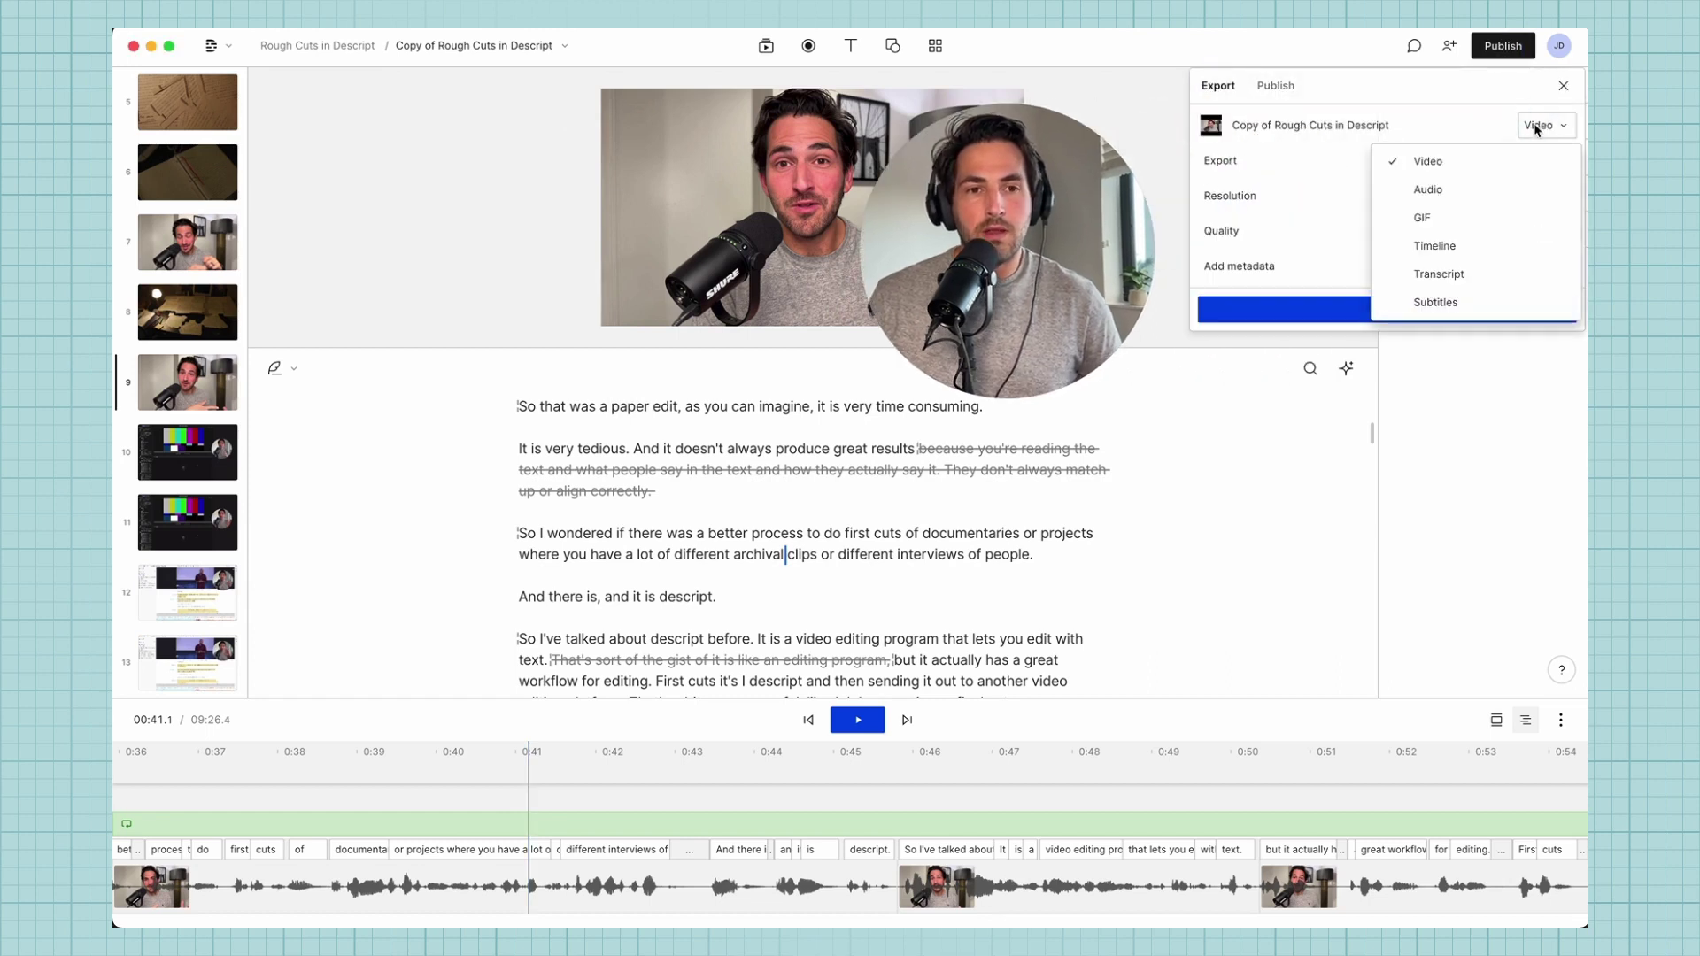
{"action": "left_click", "coordinate": [1474, 303]}
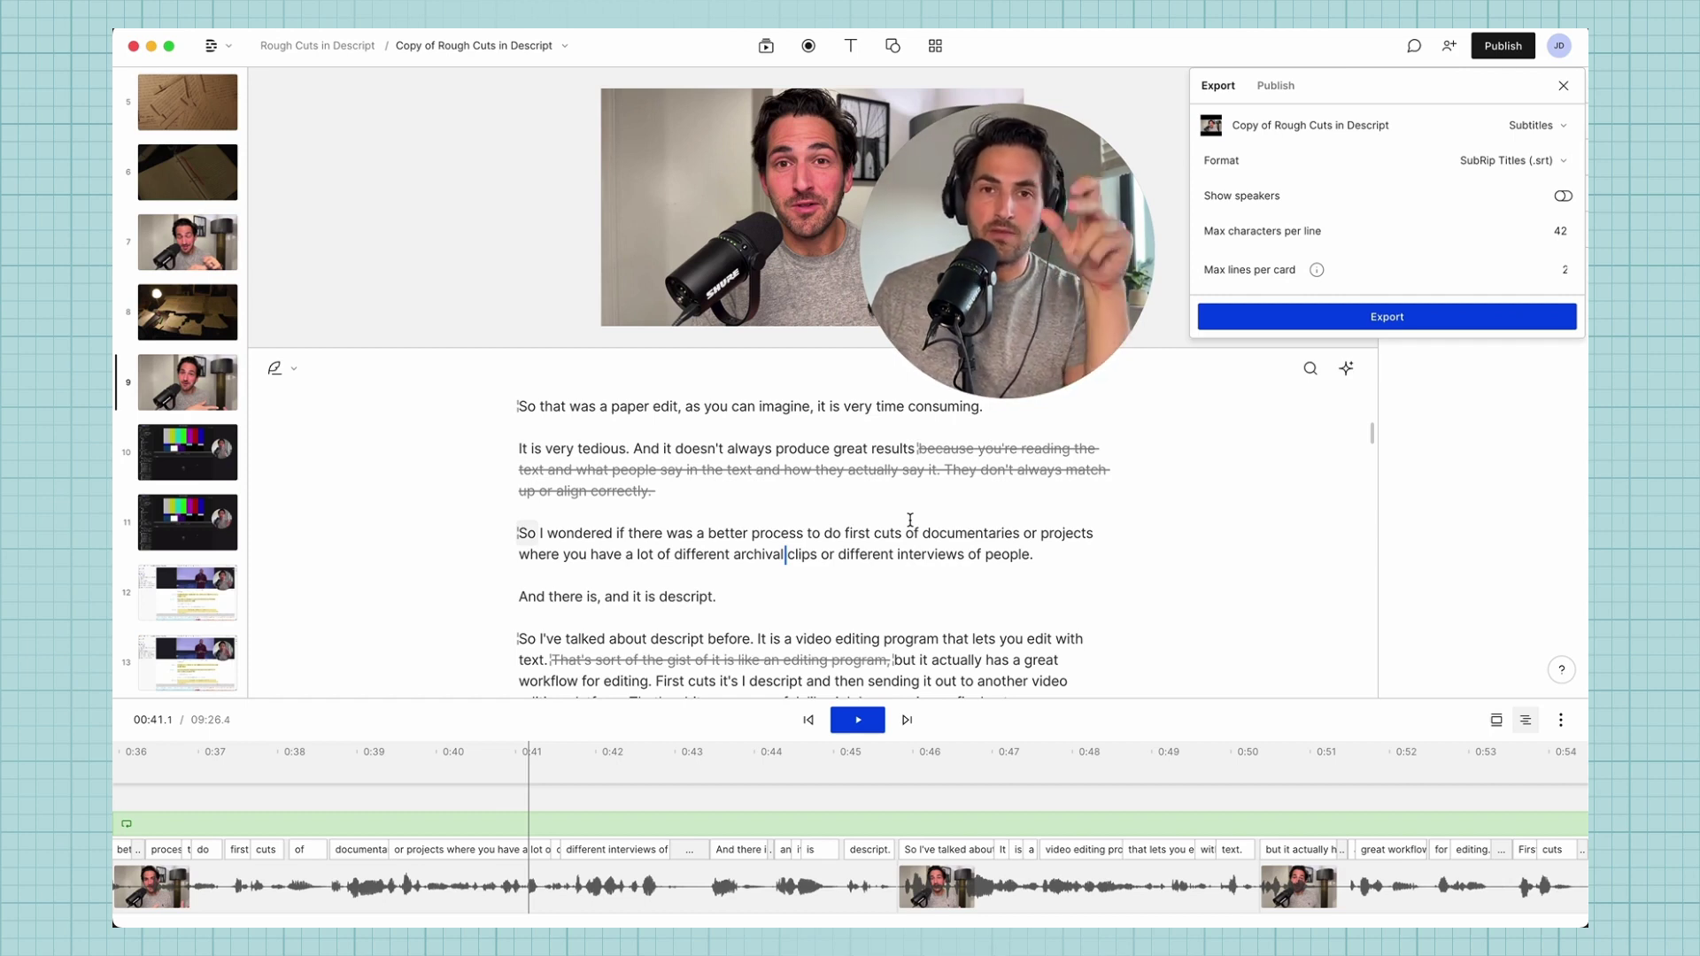
{"action": "mouse_move", "coordinate": [1033, 343]}
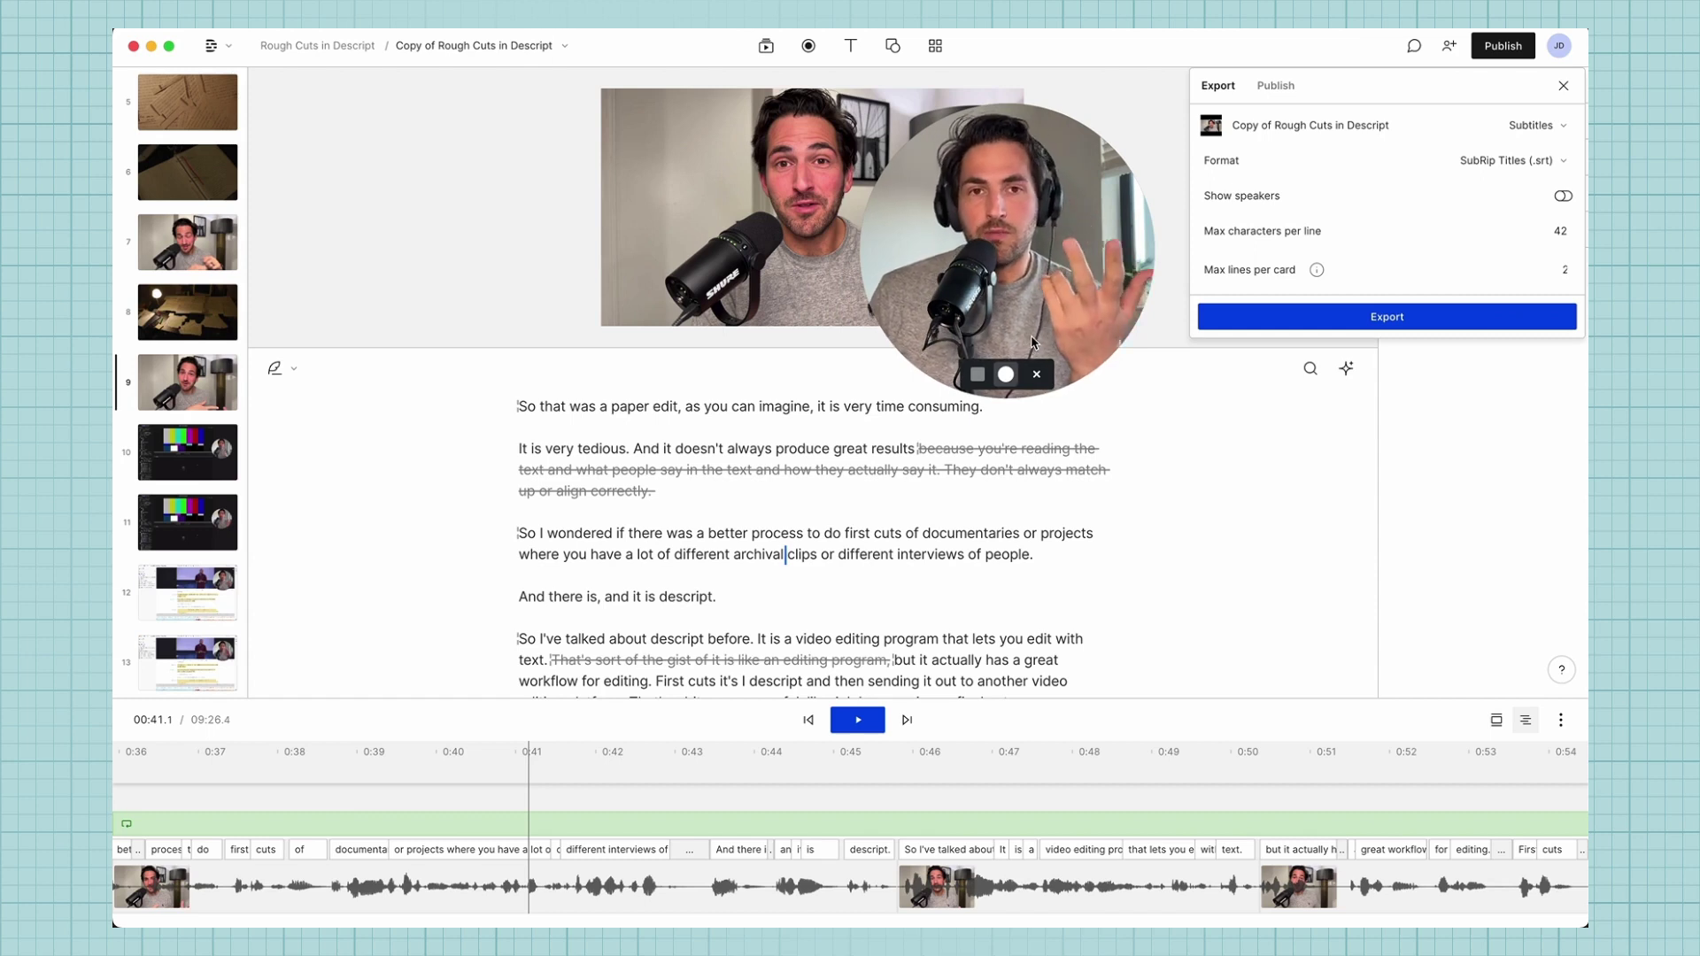
Publish to YouTube and check the title 'Copy of Rough Cuts in Descript' and description.
{"action": "left_click_drag", "start_coordinate": [1016, 207], "coordinate": [1215, 218]}
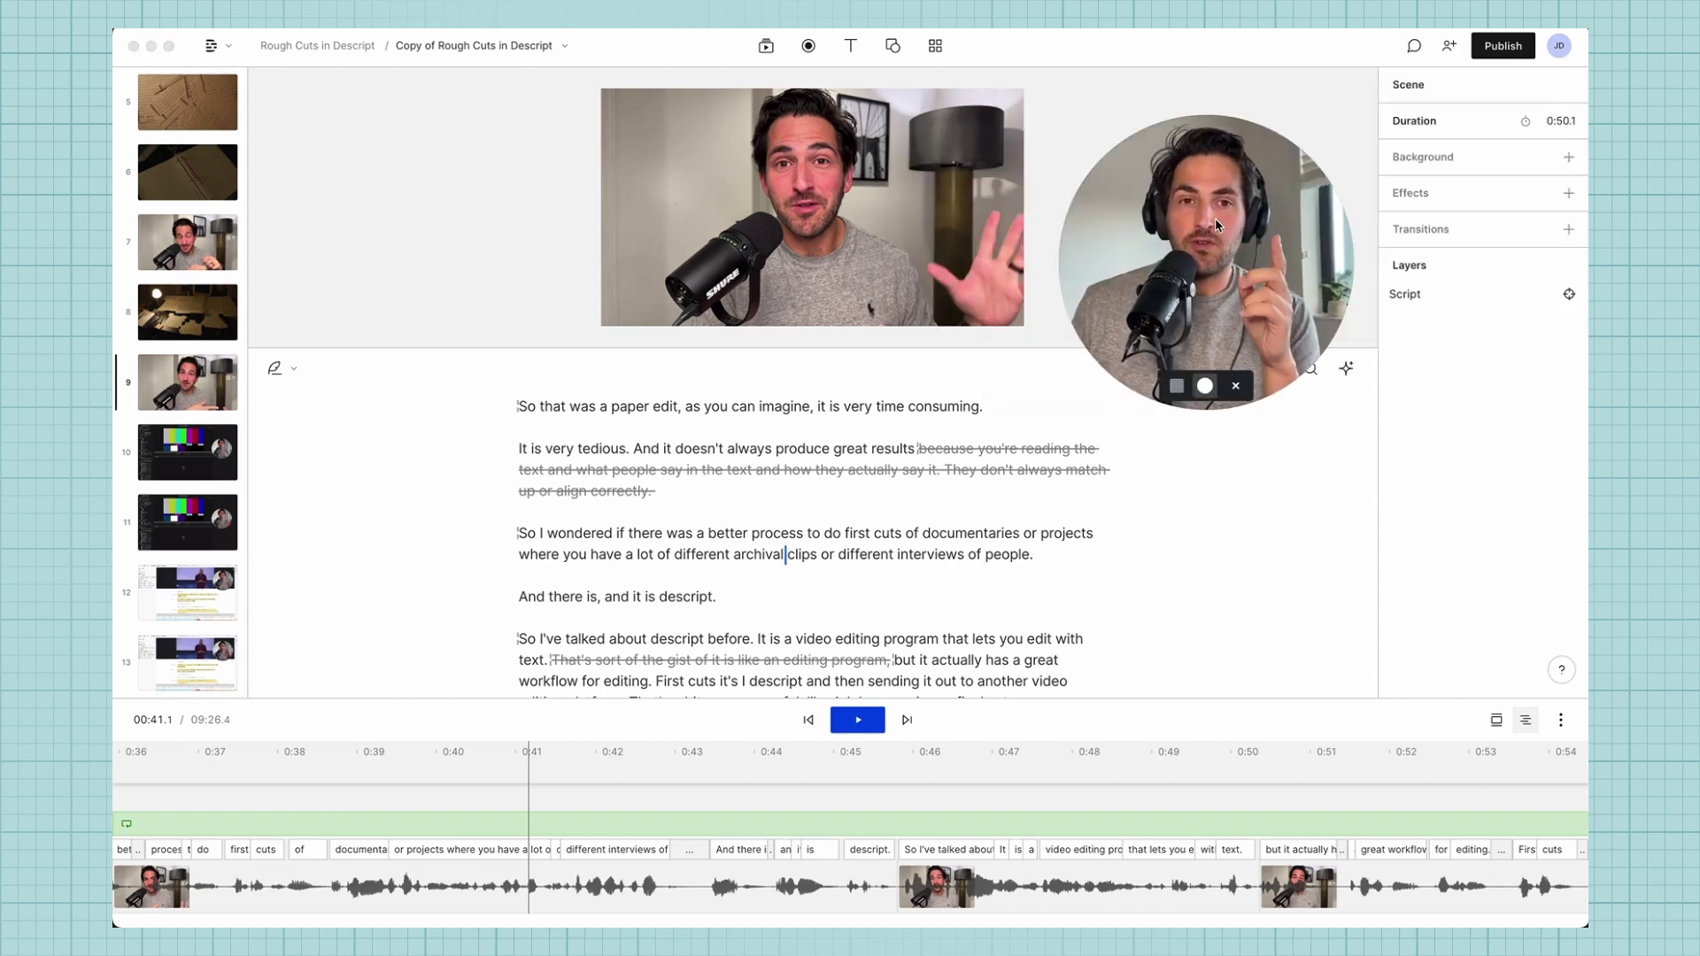
{"action": "left_click_drag", "start_coordinate": [1215, 218], "coordinate": [587, 278]}
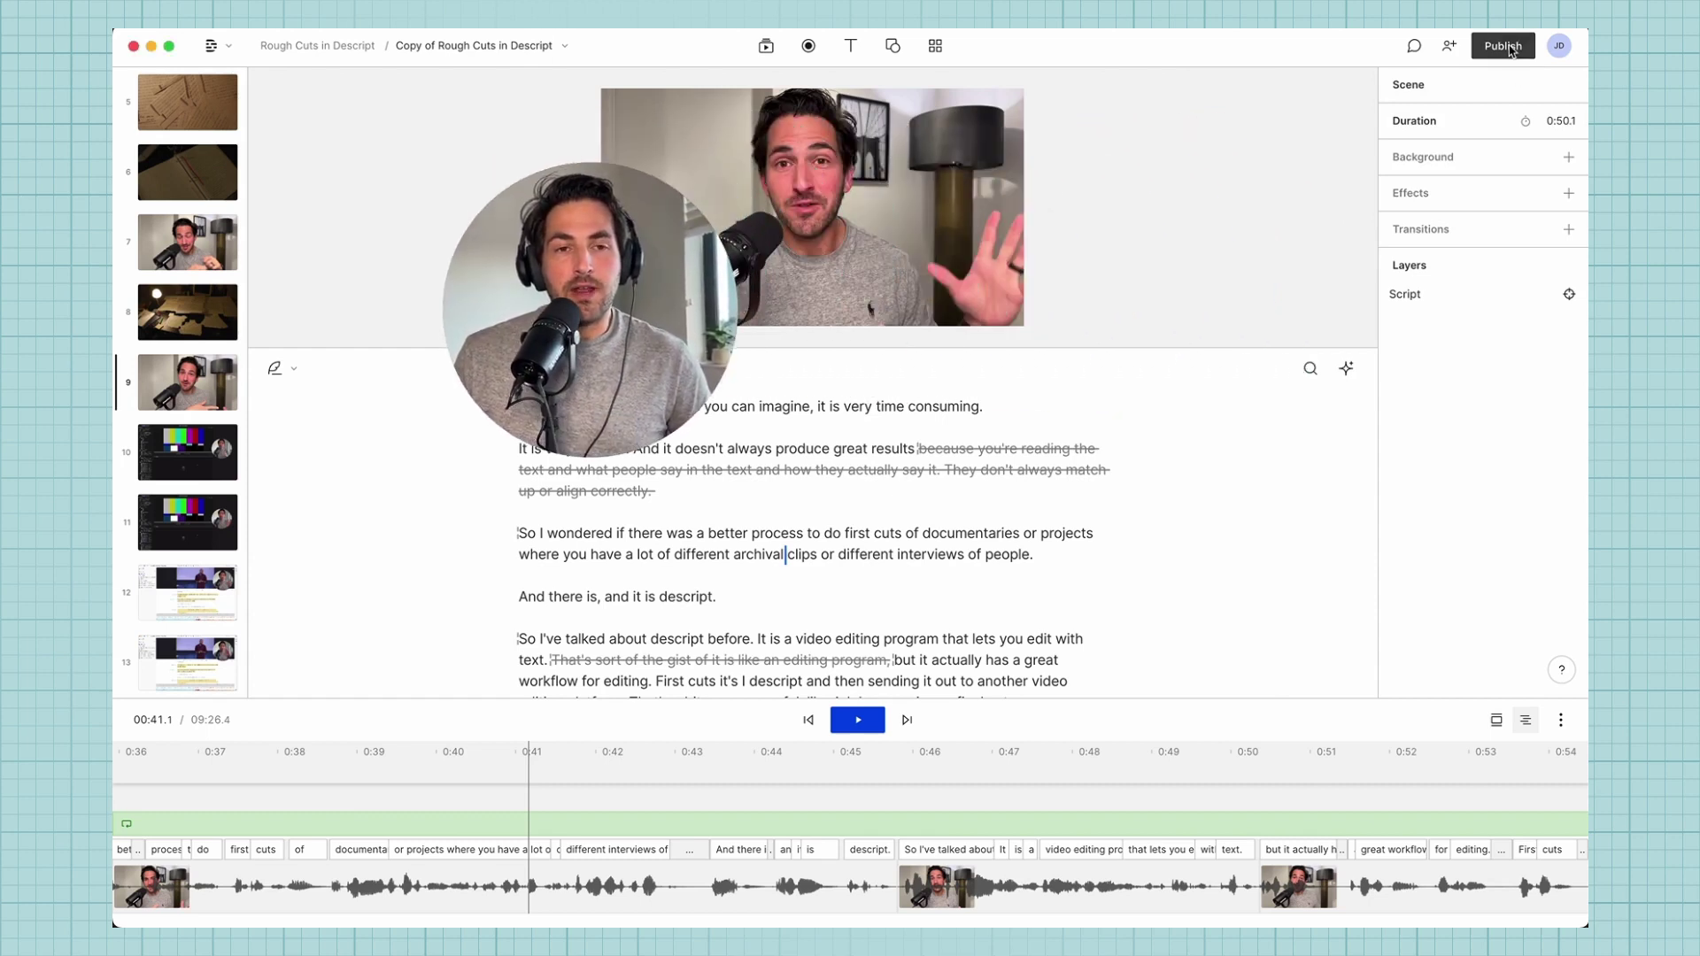
{"action": "left_click", "coordinate": [1508, 49]}
{"action": "left_click", "coordinate": [1221, 88]}
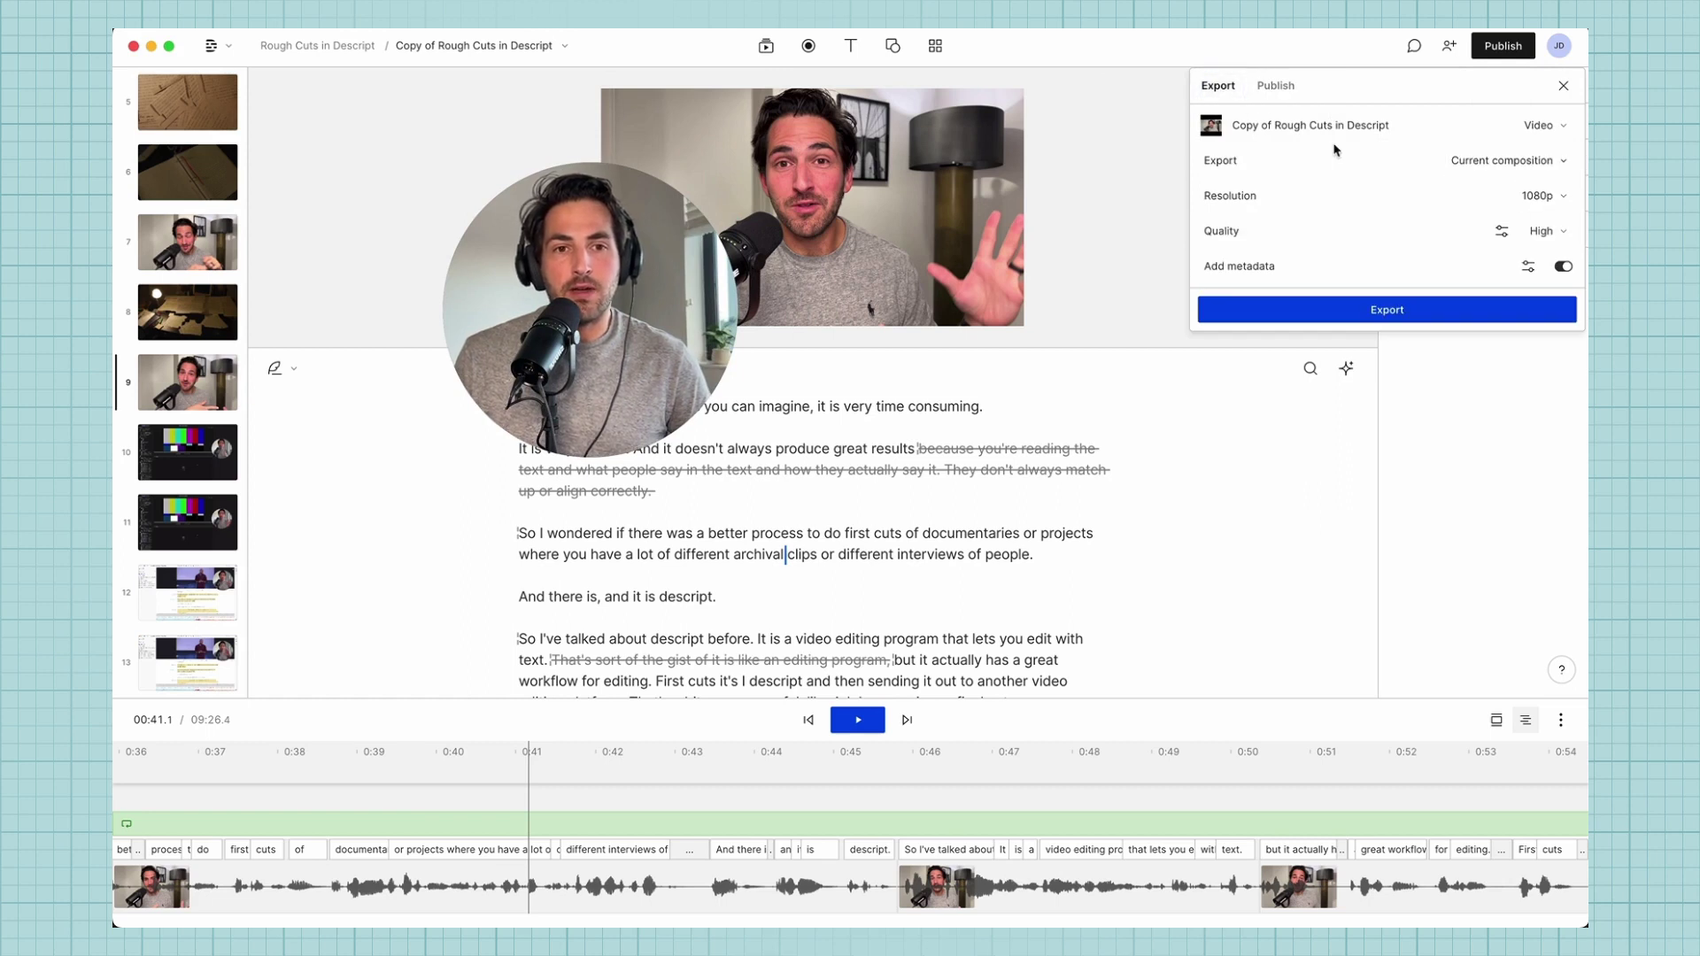
{"action": "left_click", "coordinate": [1275, 85]}
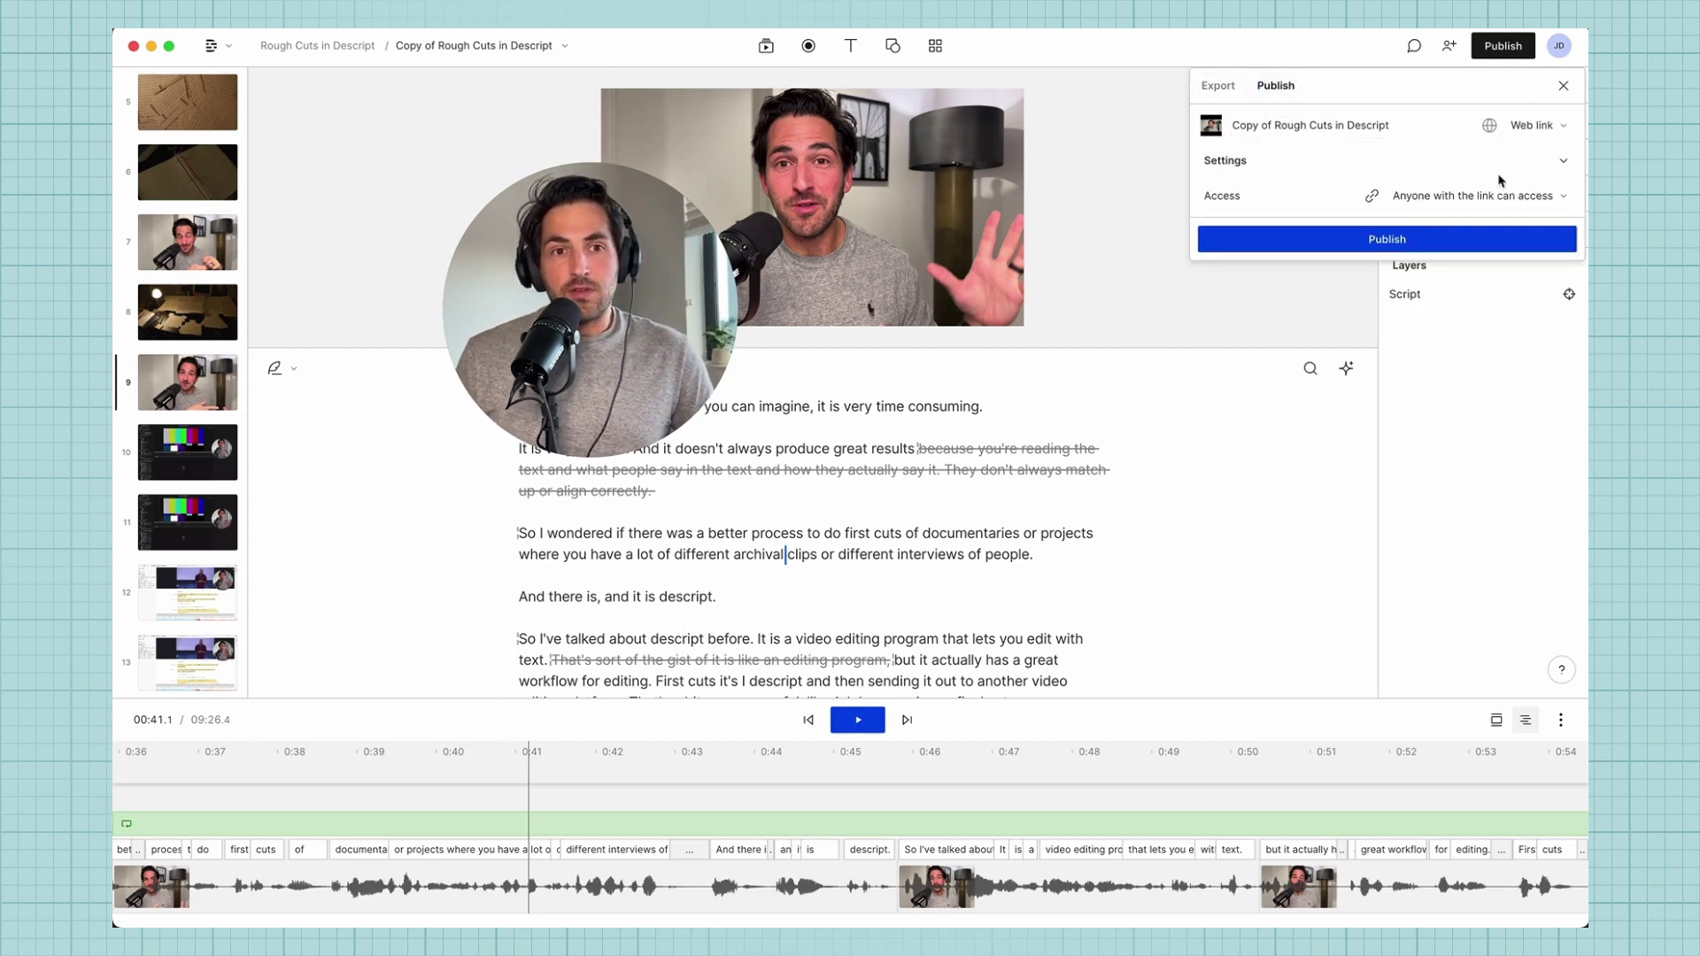
{"action": "left_click", "coordinate": [1531, 125]}
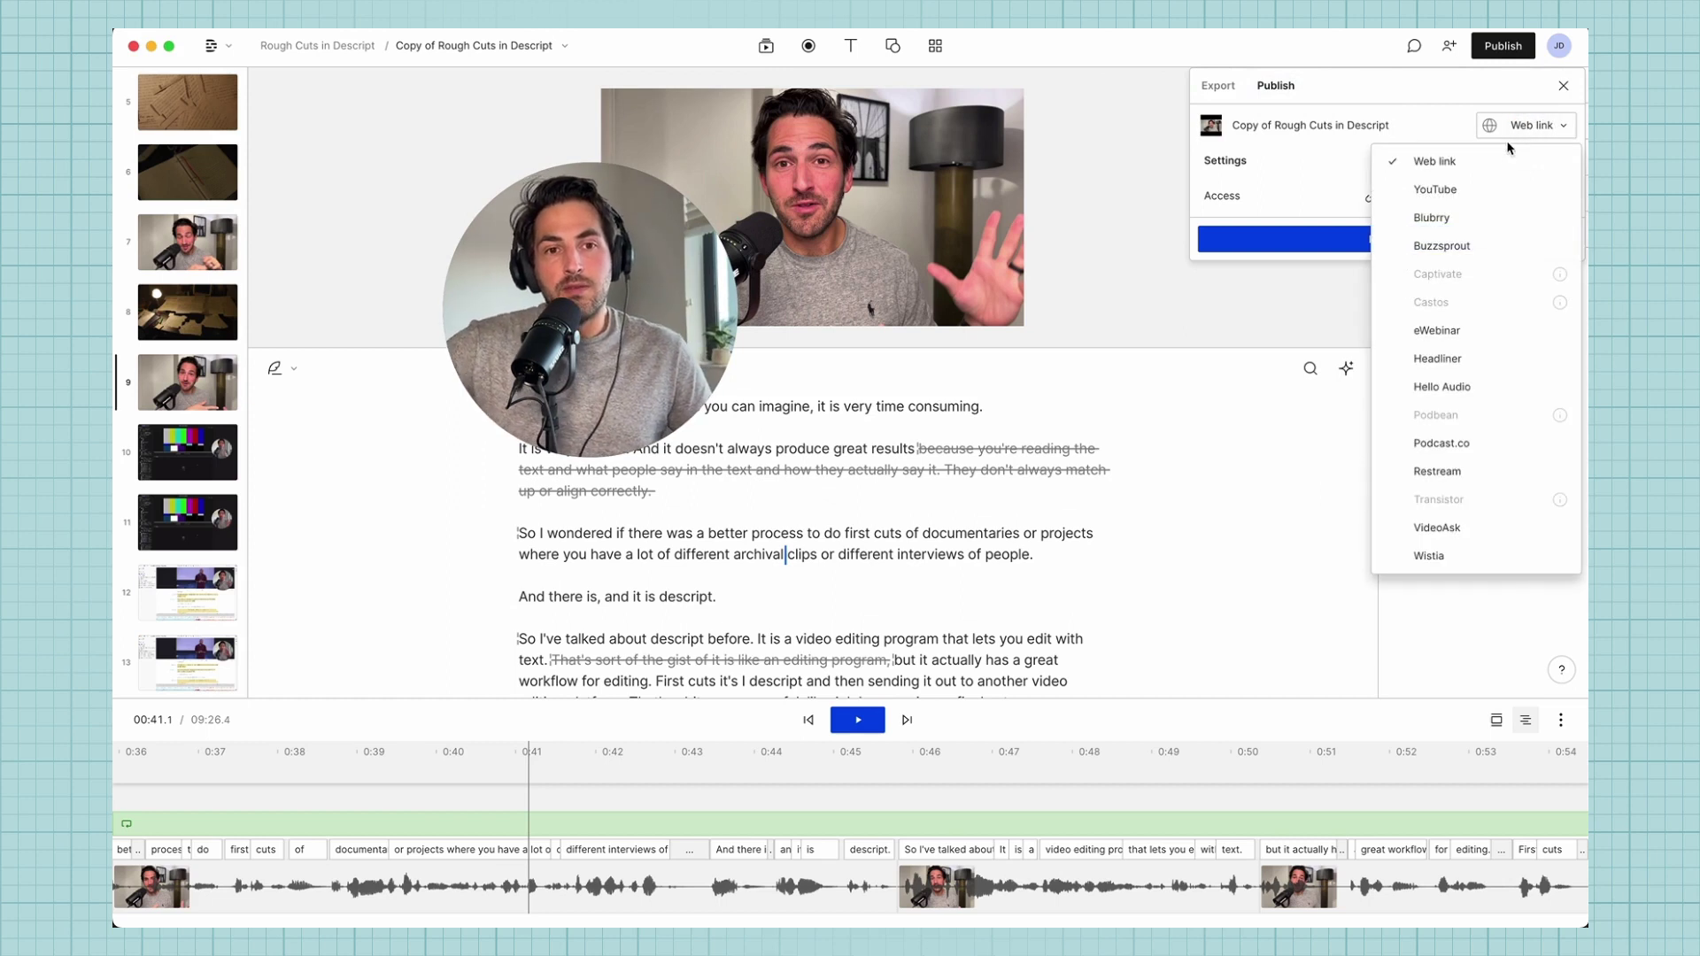
{"action": "left_click", "coordinate": [1474, 190]}
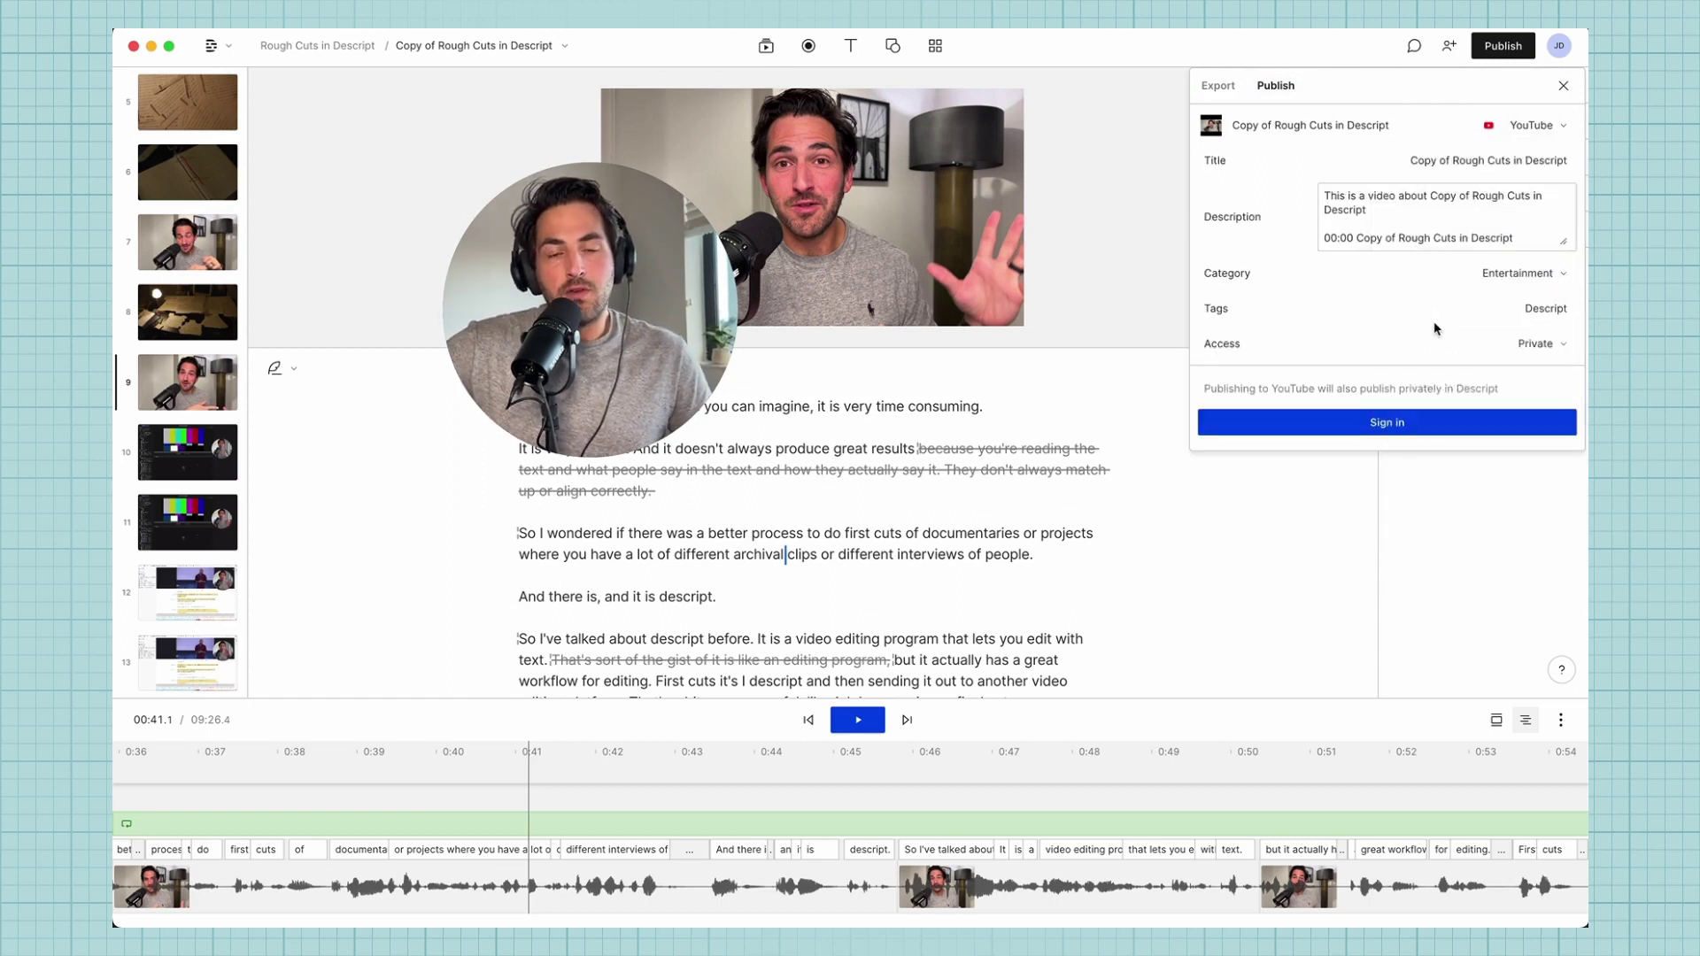
{"action": "left_click", "coordinate": [1448, 163]}
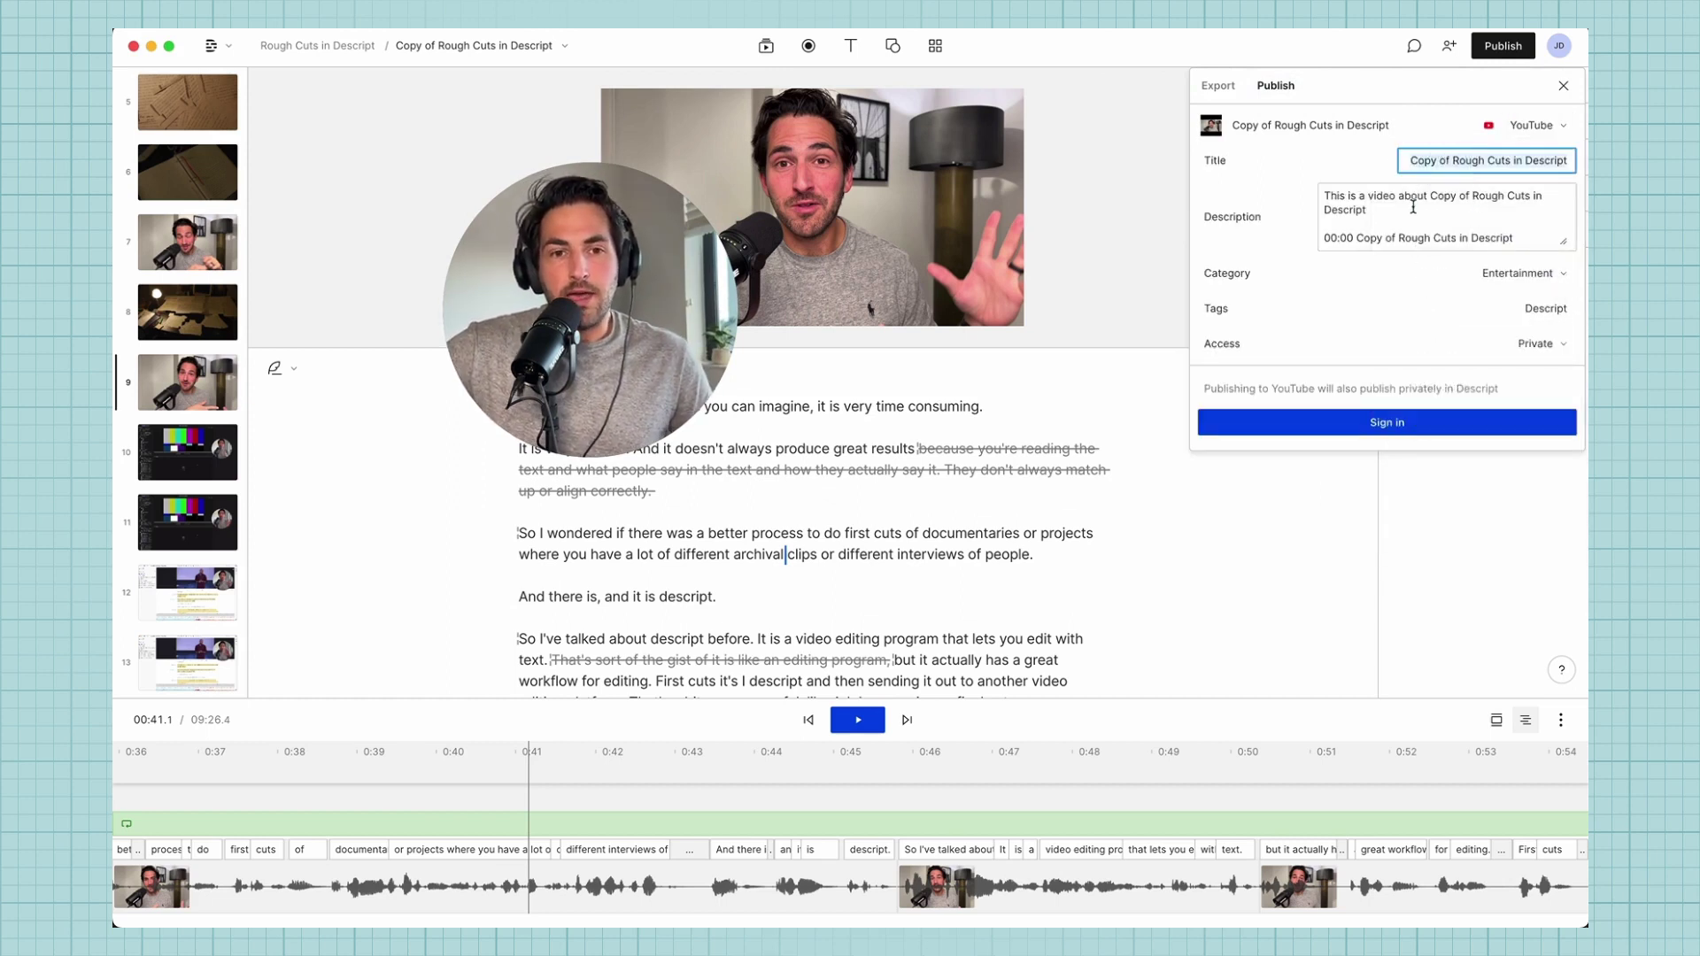
{"action": "left_click", "coordinate": [1386, 213]}
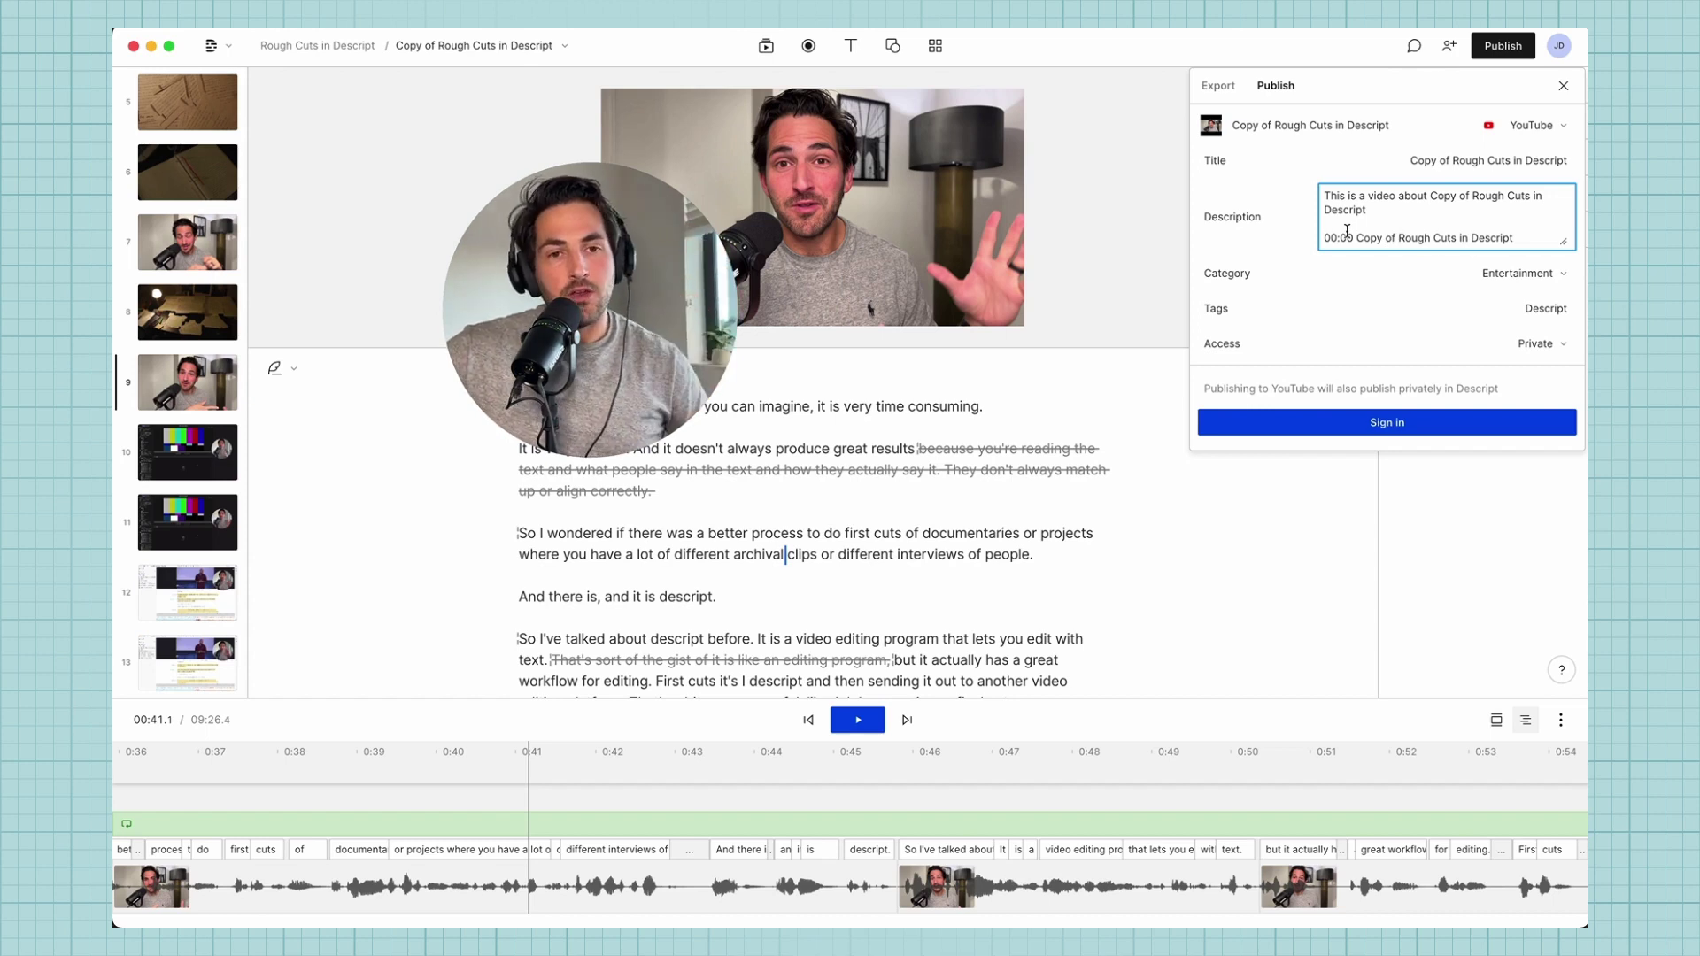
{"action": "left_click", "coordinate": [1534, 309]}
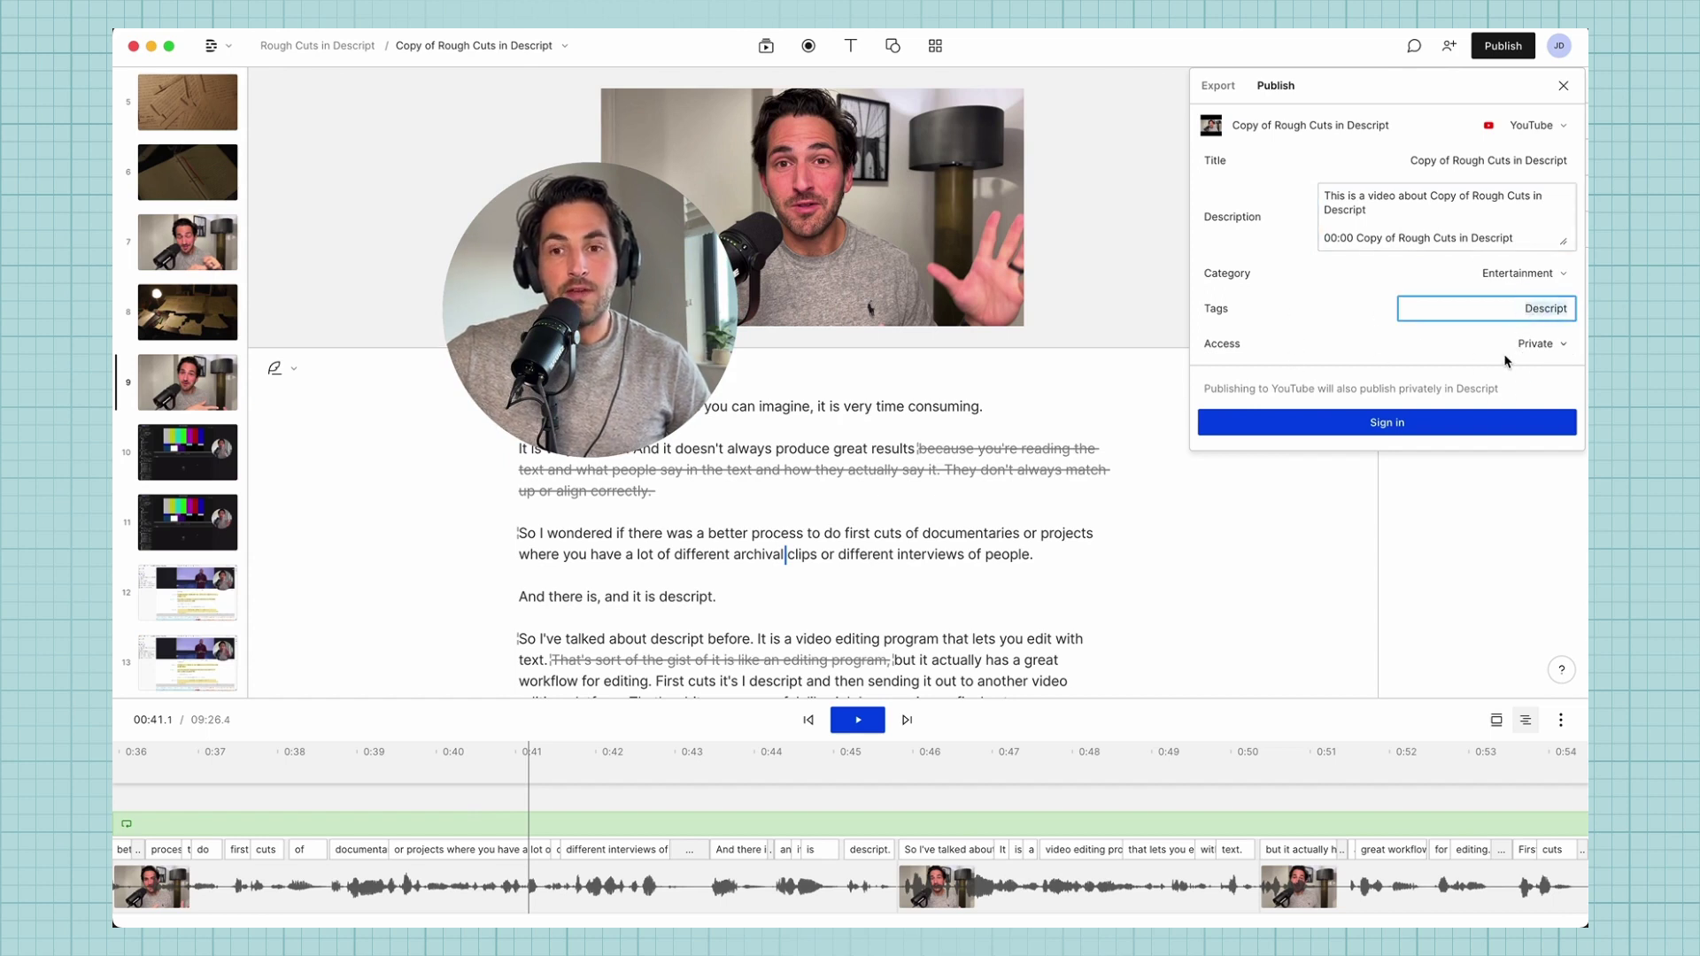
{"action": "left_click", "coordinate": [1529, 344]}
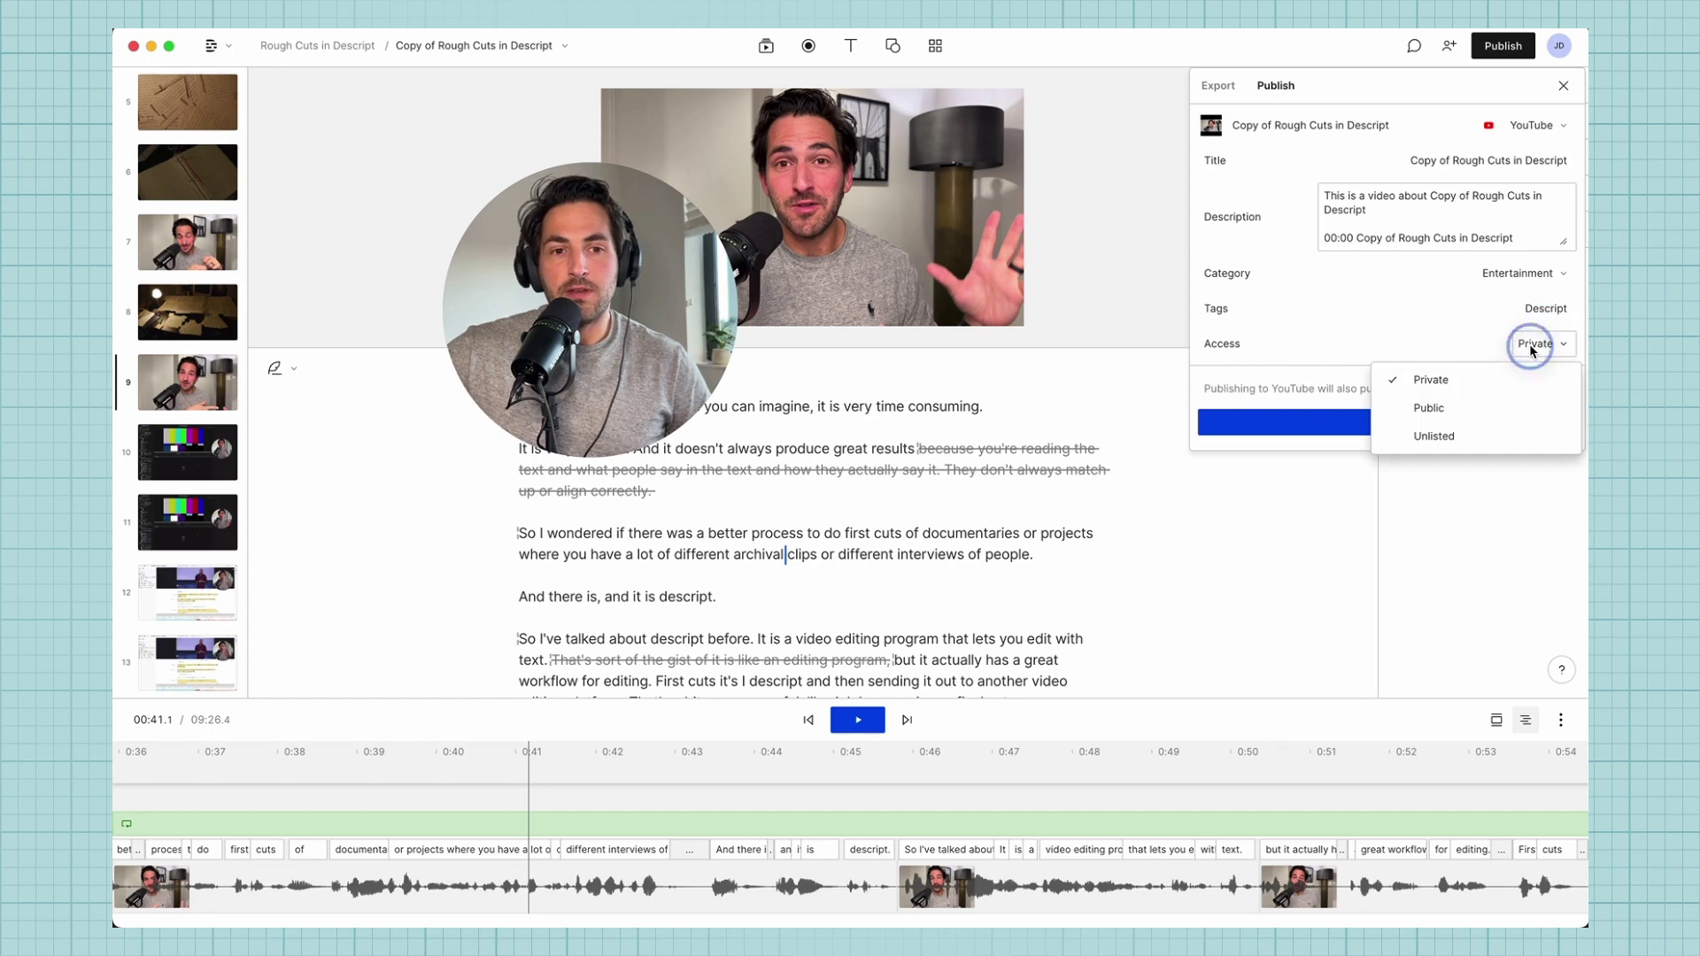
{"action": "left_click", "coordinate": [1496, 350]}
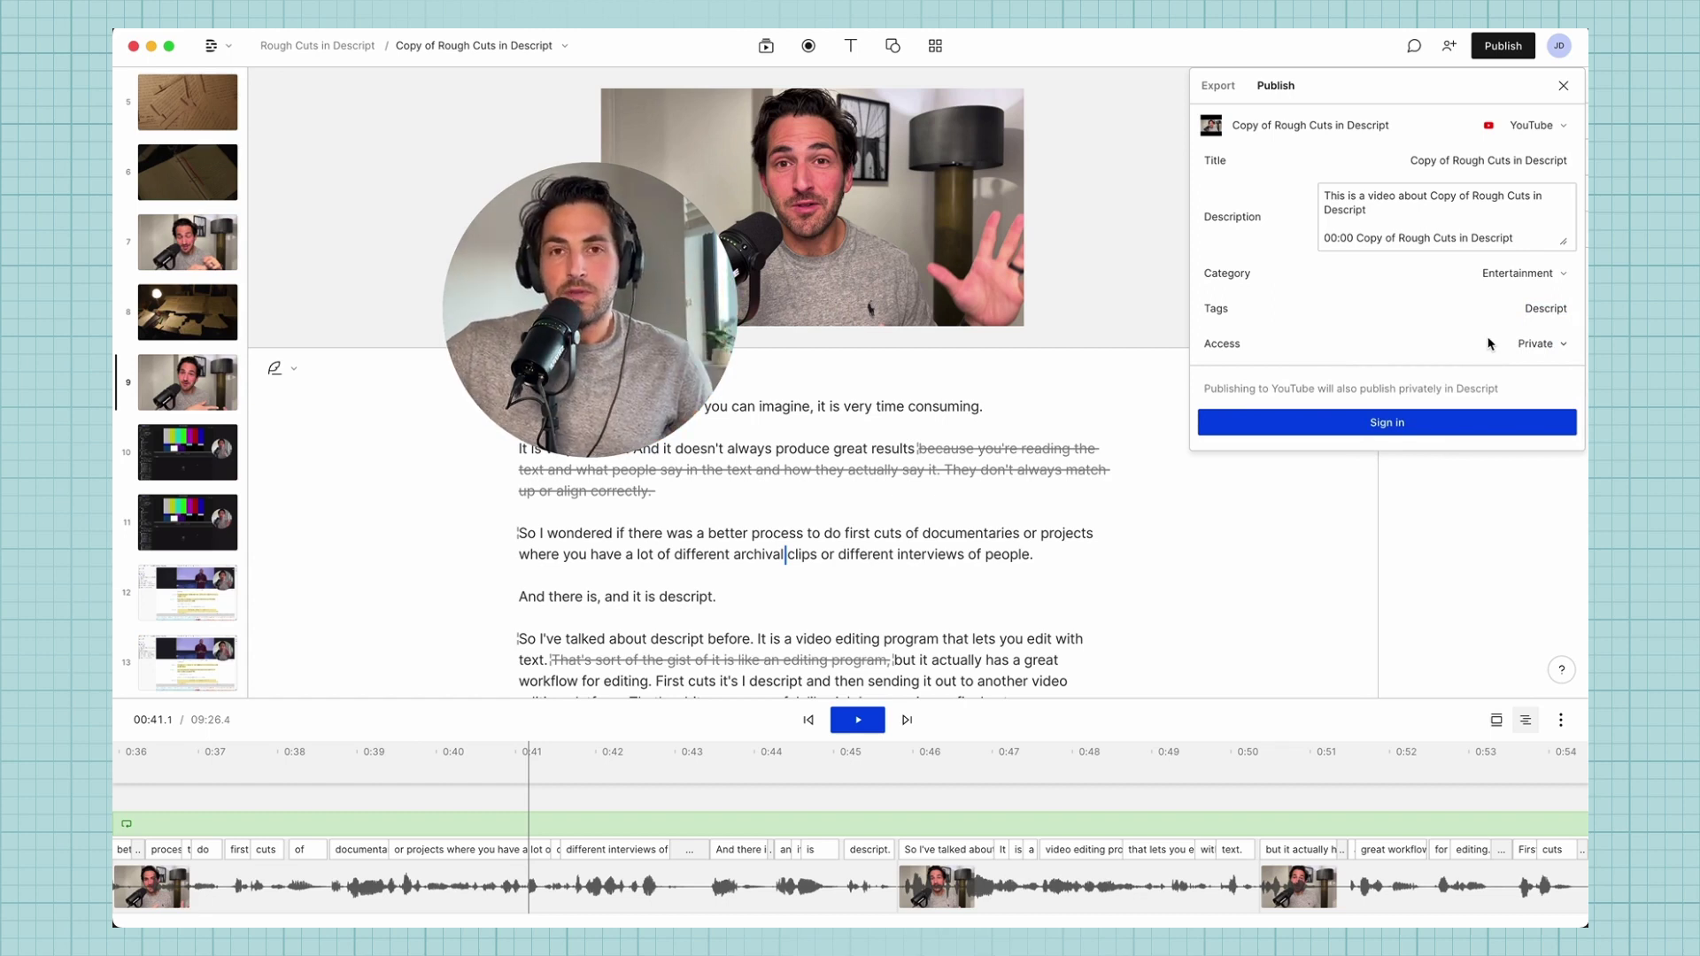
{"action": "left_click", "coordinate": [1516, 350]}
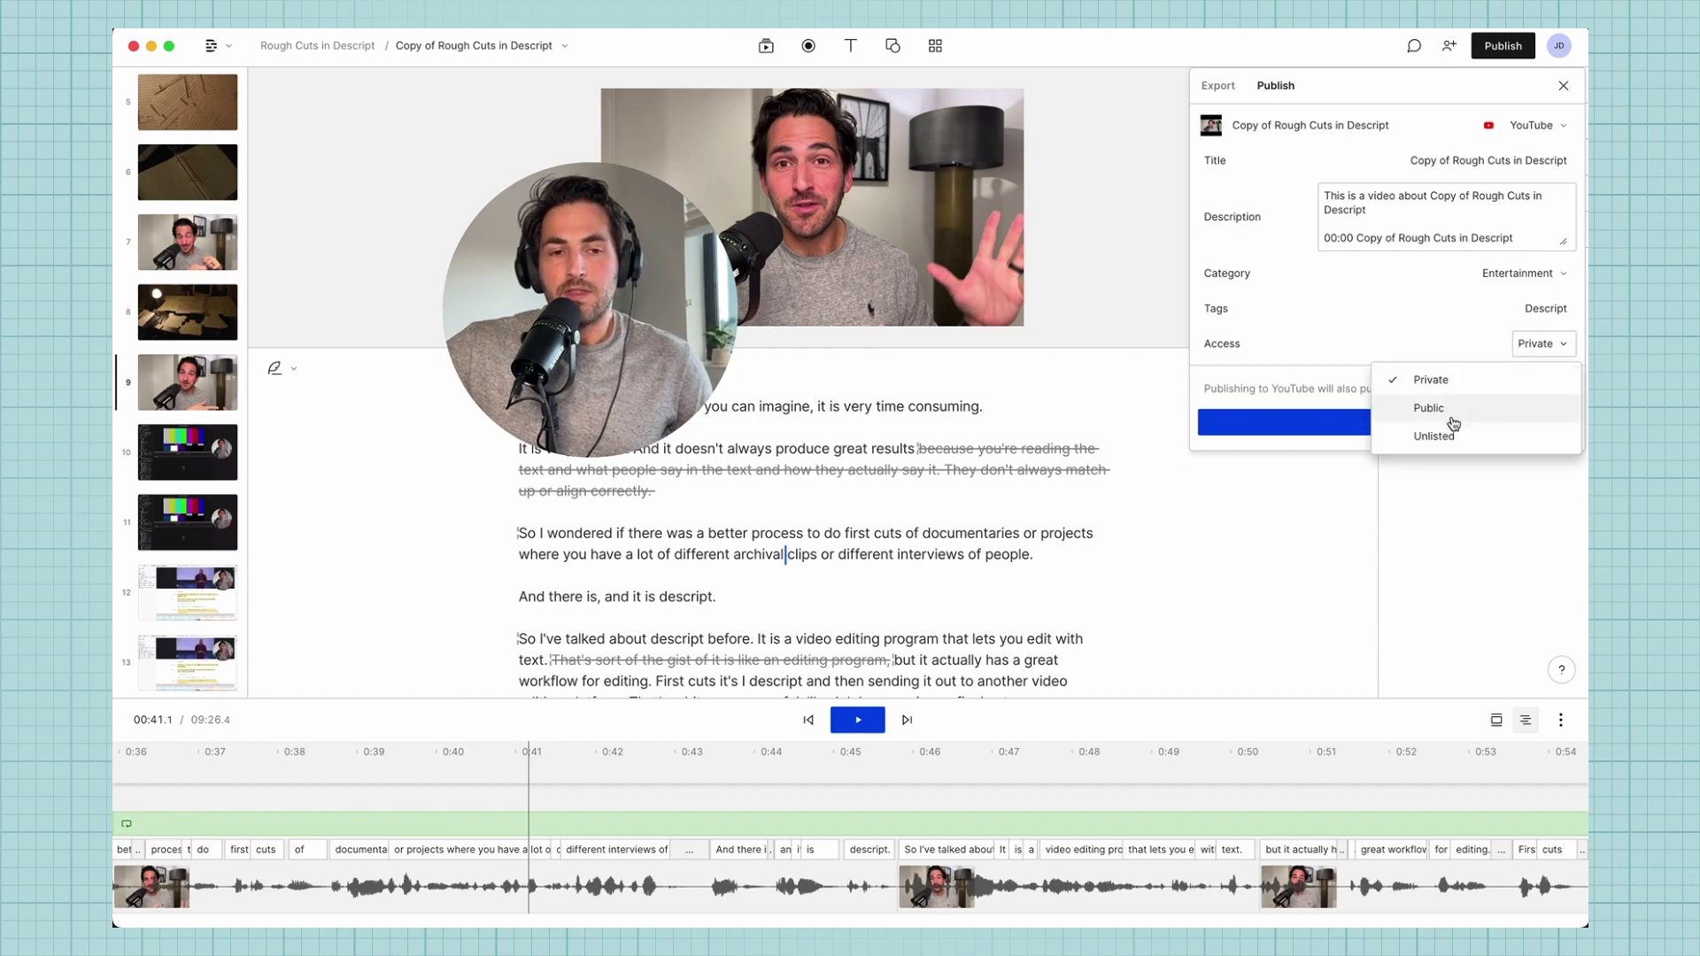
{"action": "left_click", "coordinate": [1371, 367]}
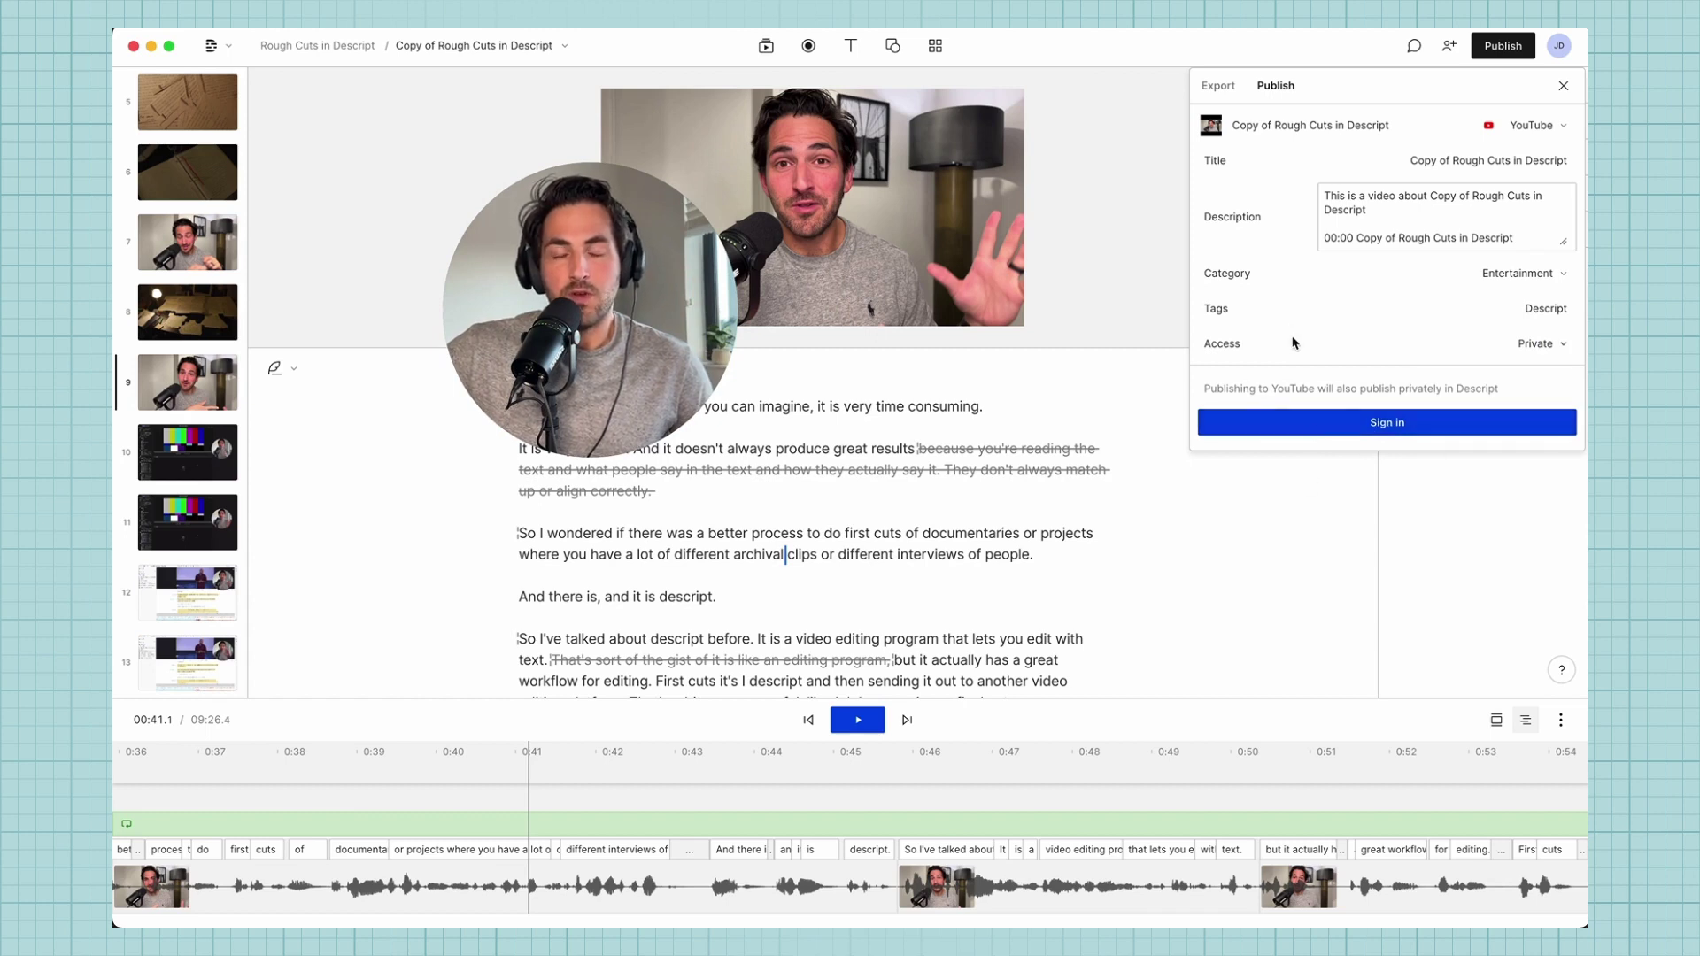
{"action": "left_click", "coordinate": [894, 348]}
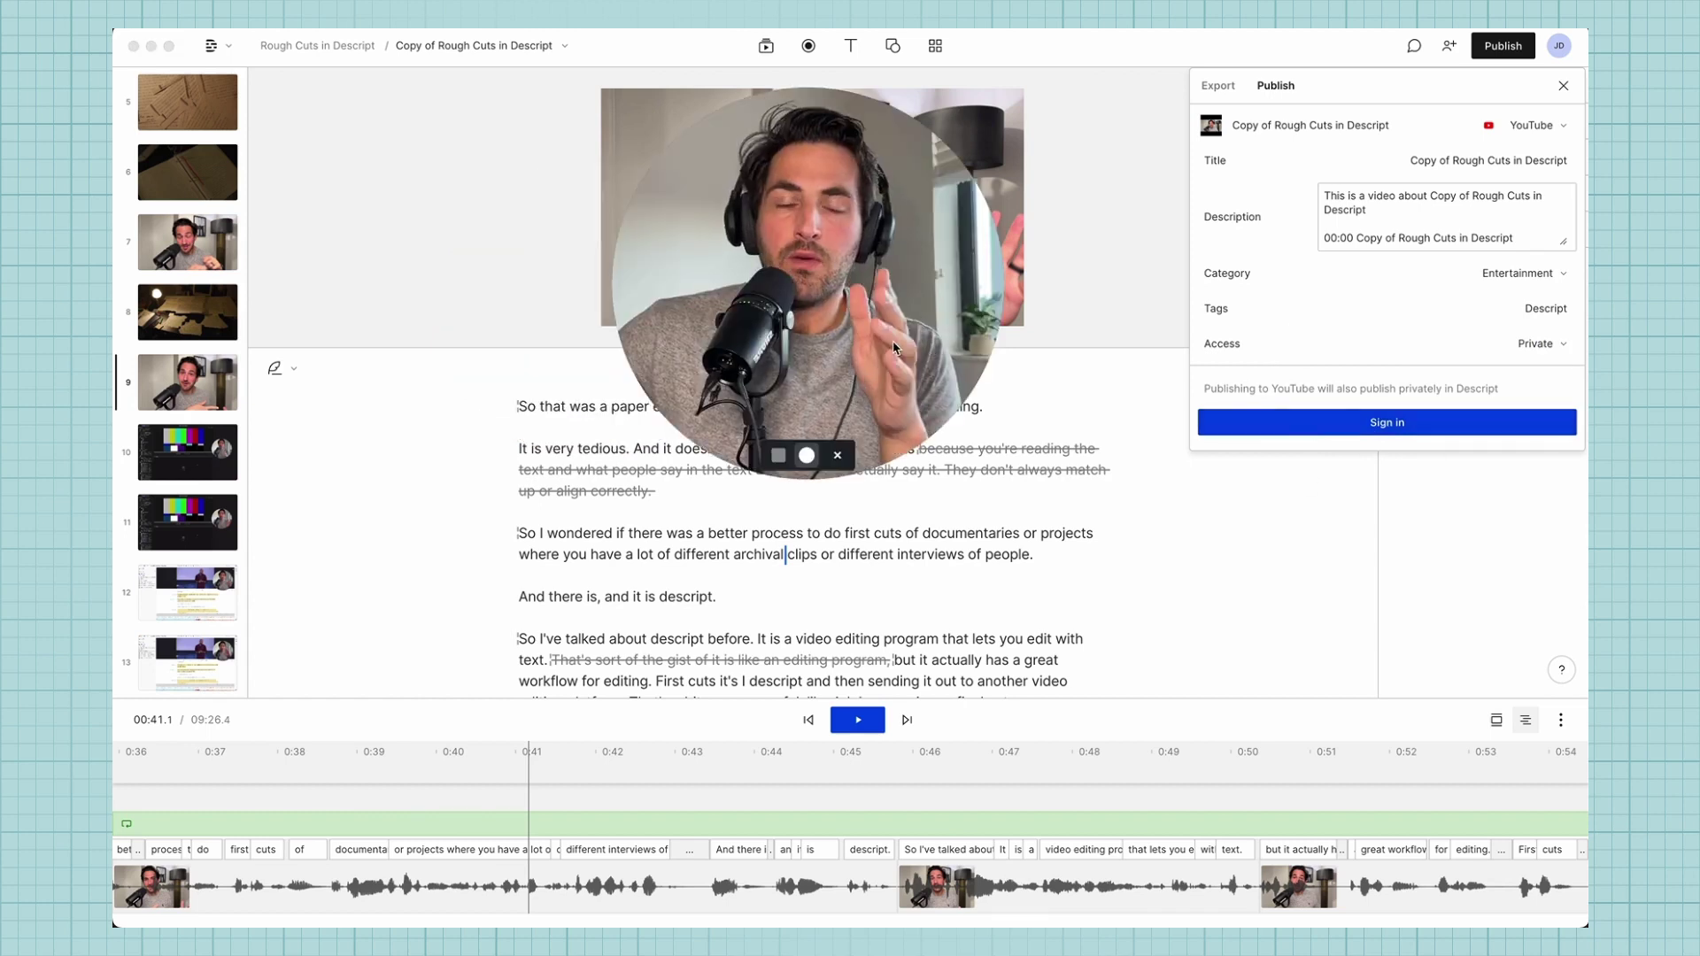